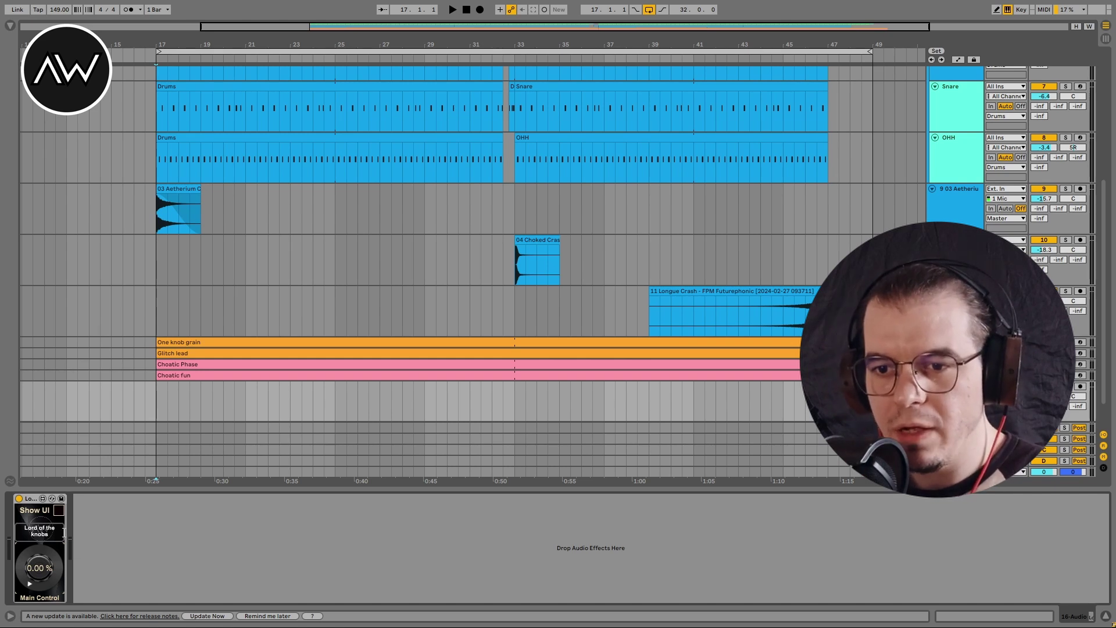
# Step: Open the Lord of the Knobs Pro window and try adjusting the first slot's curve amount
pyautogui.click(39, 530)
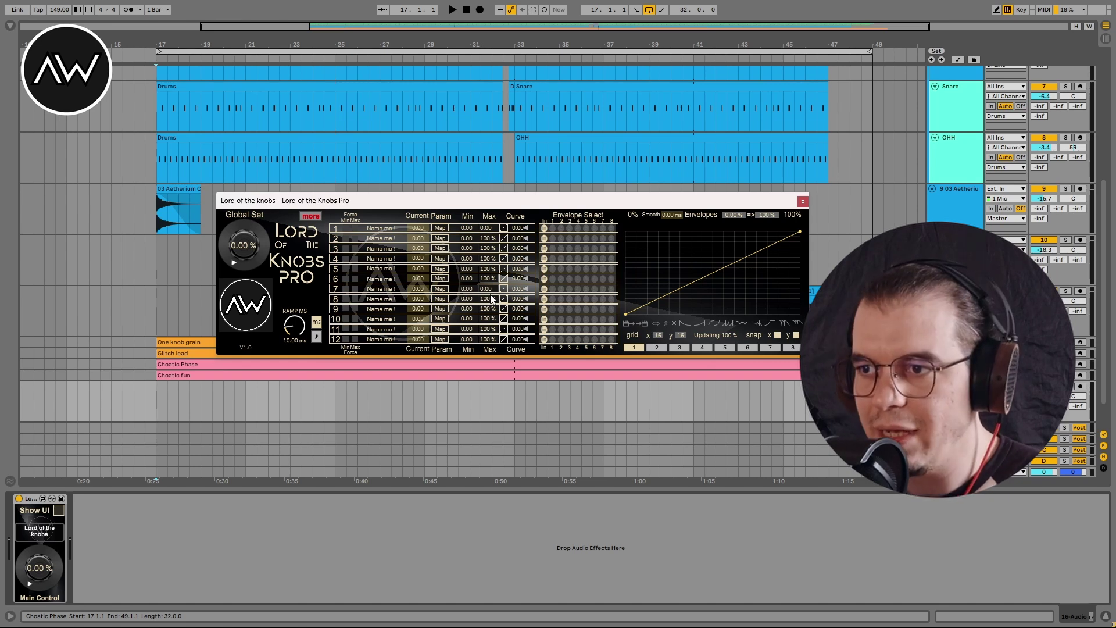
pyautogui.moveTo(519, 228); pyautogui.dragTo(519, 228)
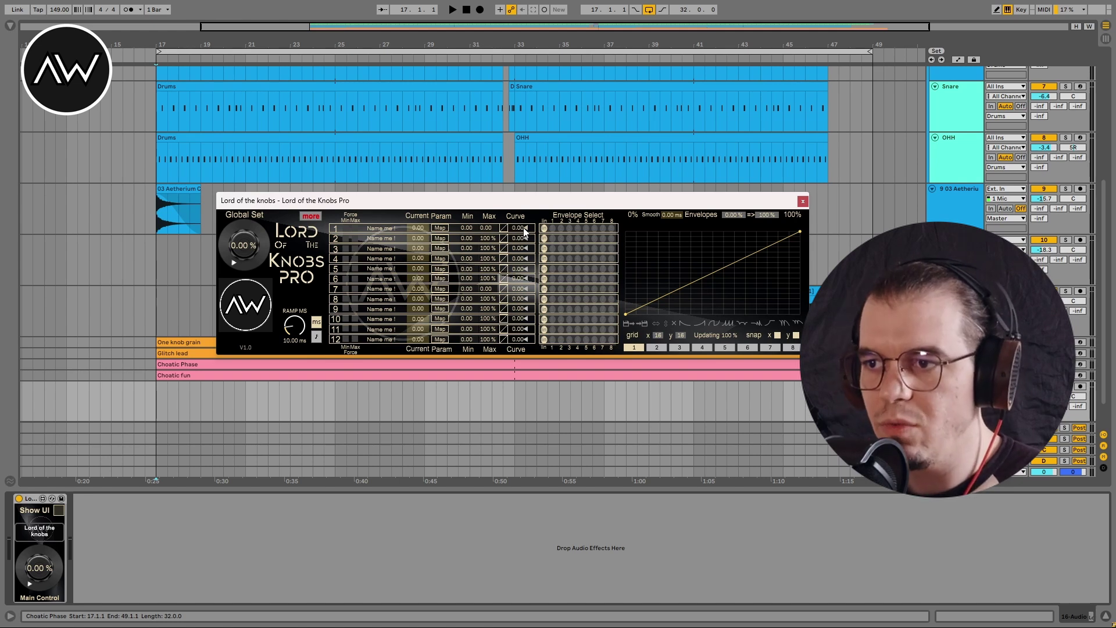
pyautogui.moveTo(519, 228); pyautogui.dragTo(519, 226)
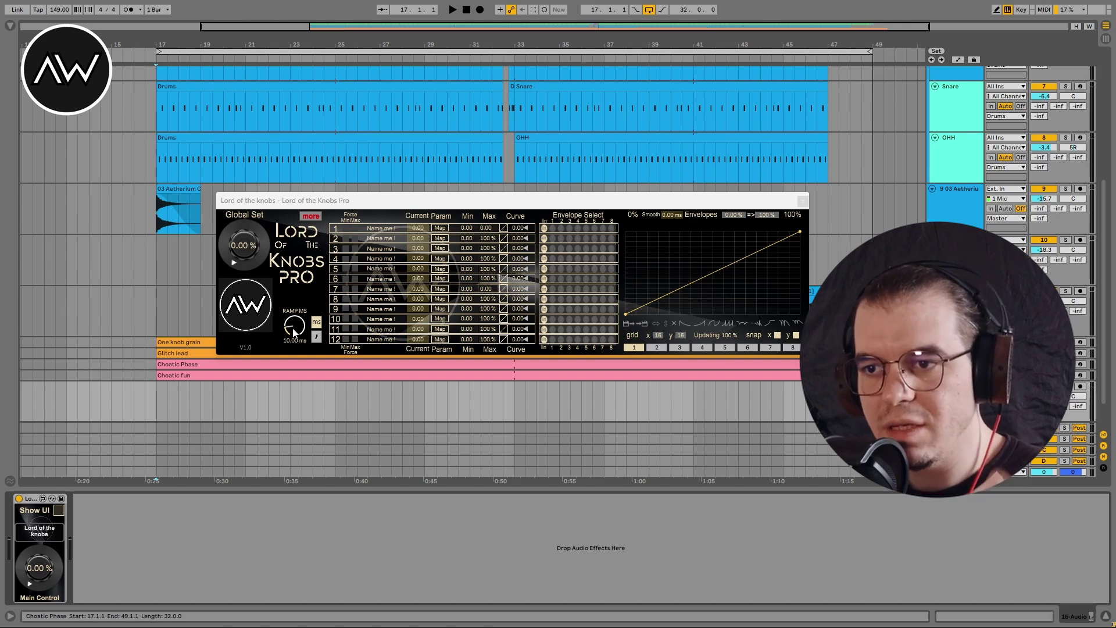
# Step: Switch the ramp time from milliseconds to note divisions and set it to 16
pyautogui.moveTo(297, 333); pyautogui.dragTo(301, 331)
pyautogui.click(317, 339)
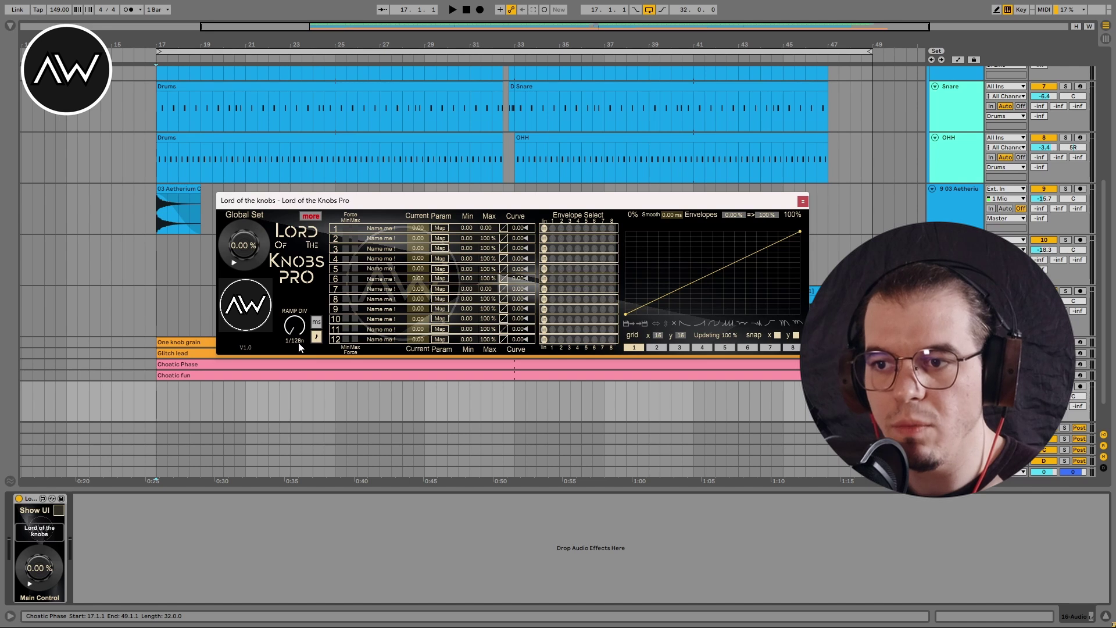
pyautogui.moveTo(287, 347); pyautogui.dragTo(287, 336)
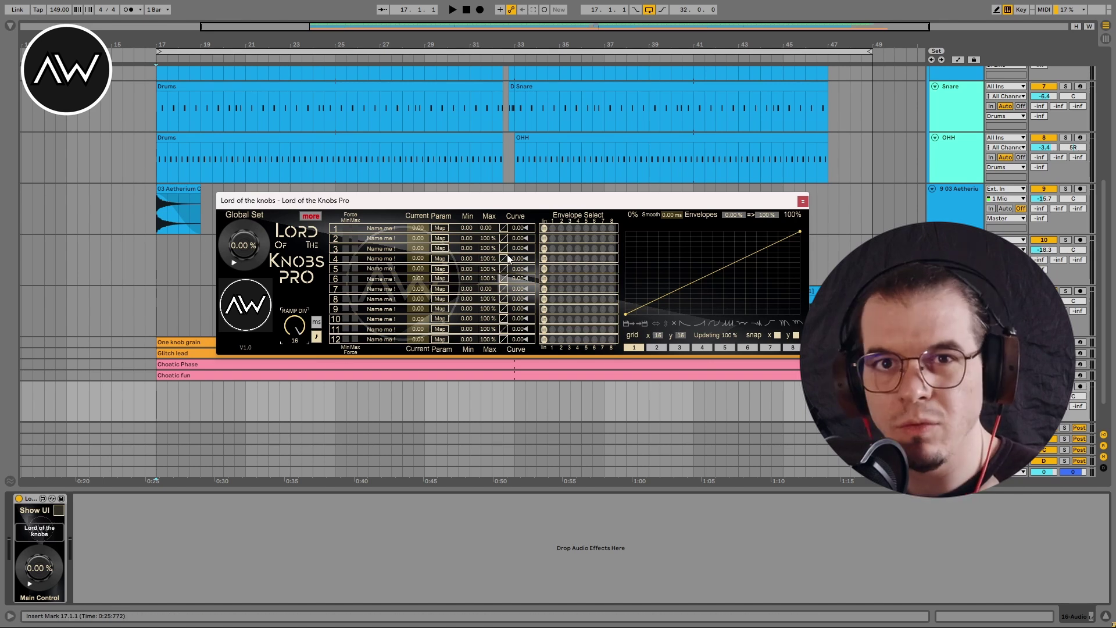
# Step: Hide and show the envelope section, and return the first slot's envelope selection to In
pyautogui.click(311, 216)
pyautogui.click(311, 217)
pyautogui.click(311, 217)
pyautogui.click(312, 217)
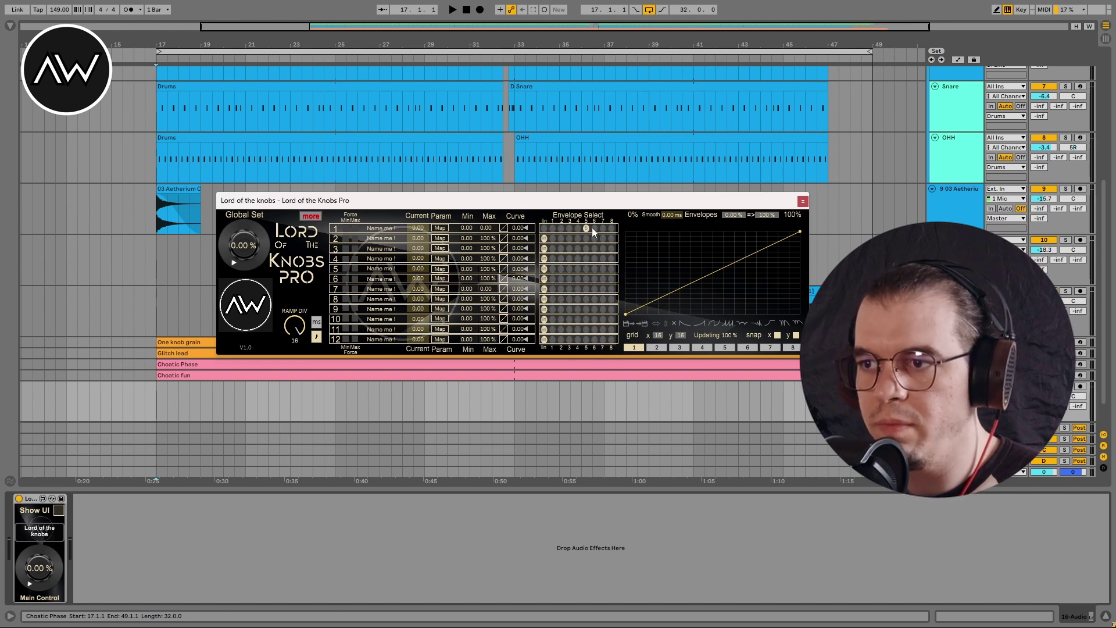
pyautogui.click(546, 226)
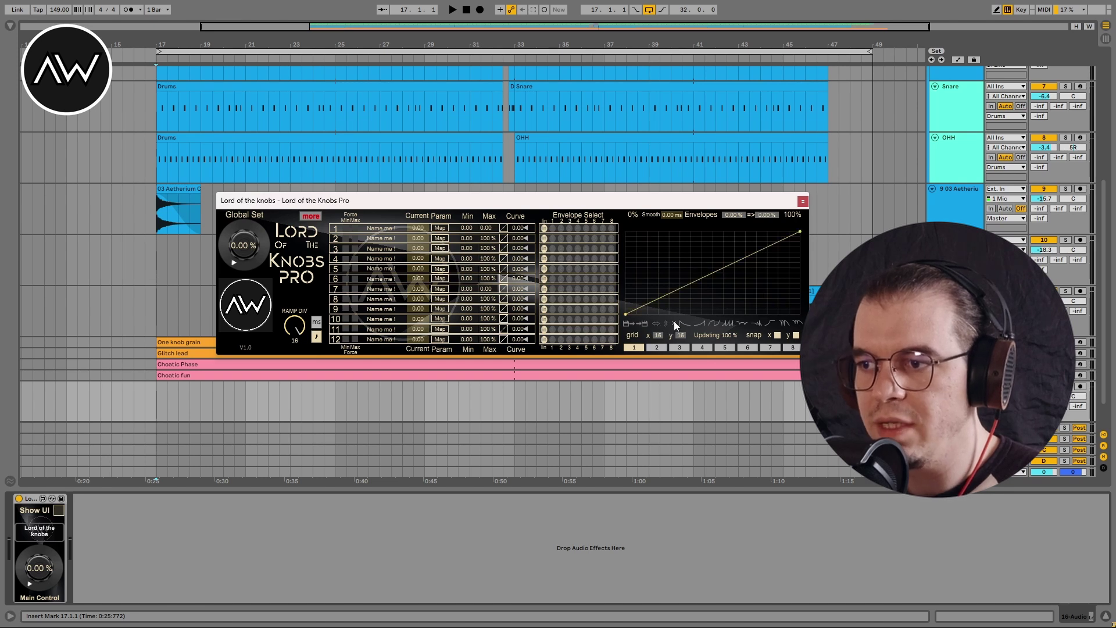
# Step: Try custom breakpoints and the preset shapes on envelope 1, and restore its linear ramp
pyautogui.click(658, 252)
pyautogui.click(691, 294)
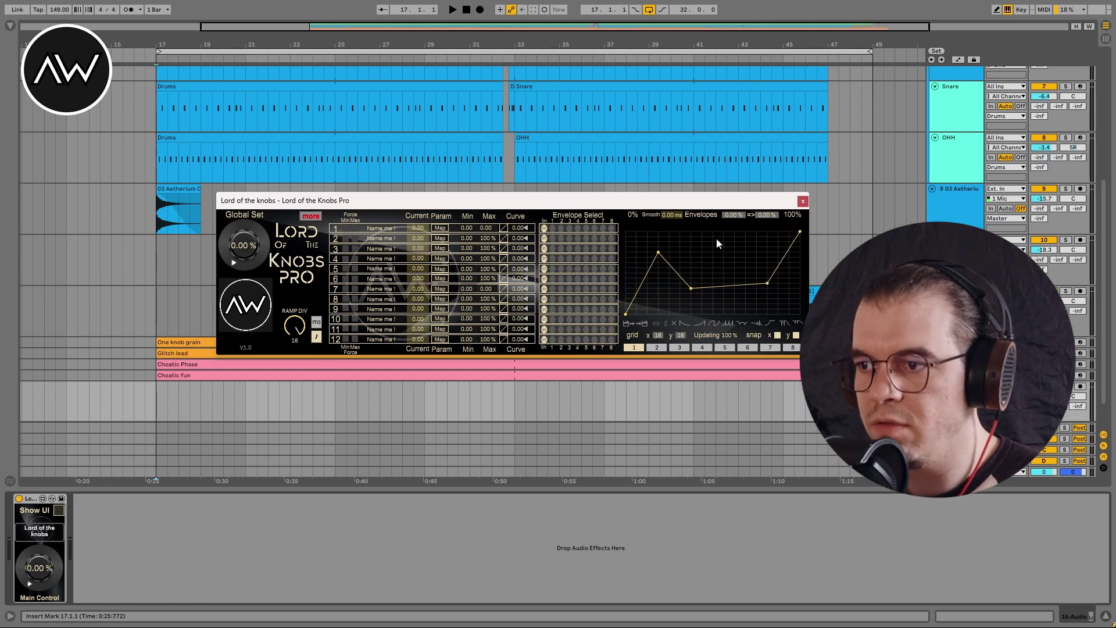
pyautogui.click(674, 322)
pyautogui.click(685, 323)
pyautogui.click(700, 323)
pyautogui.click(714, 323)
pyautogui.click(730, 323)
pyautogui.click(766, 323)
pyautogui.click(785, 323)
pyautogui.click(796, 323)
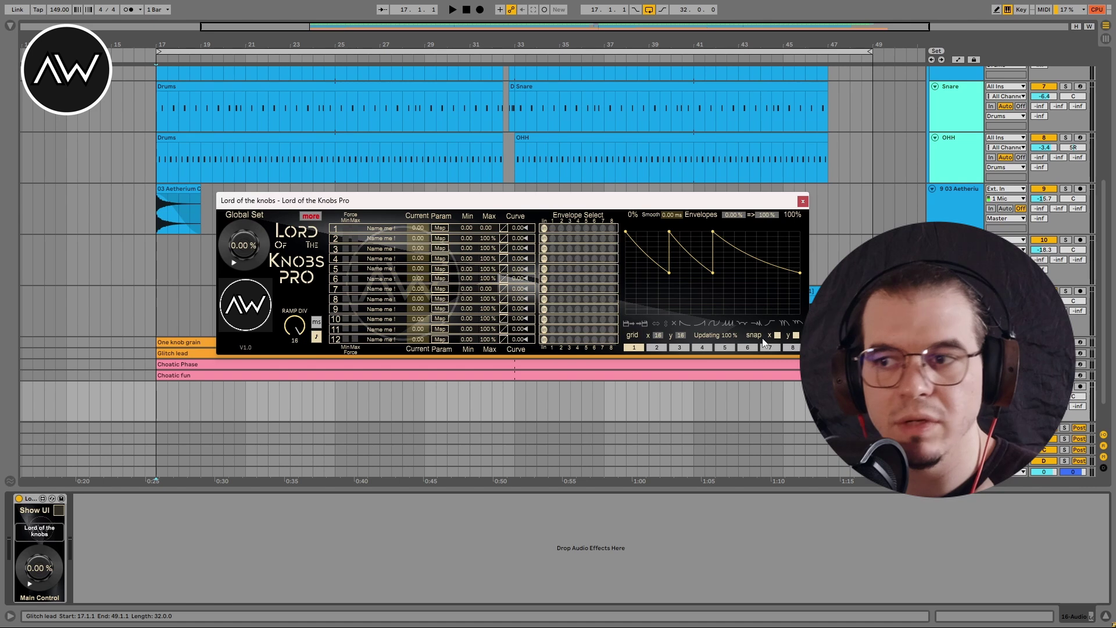
pyautogui.click(674, 323)
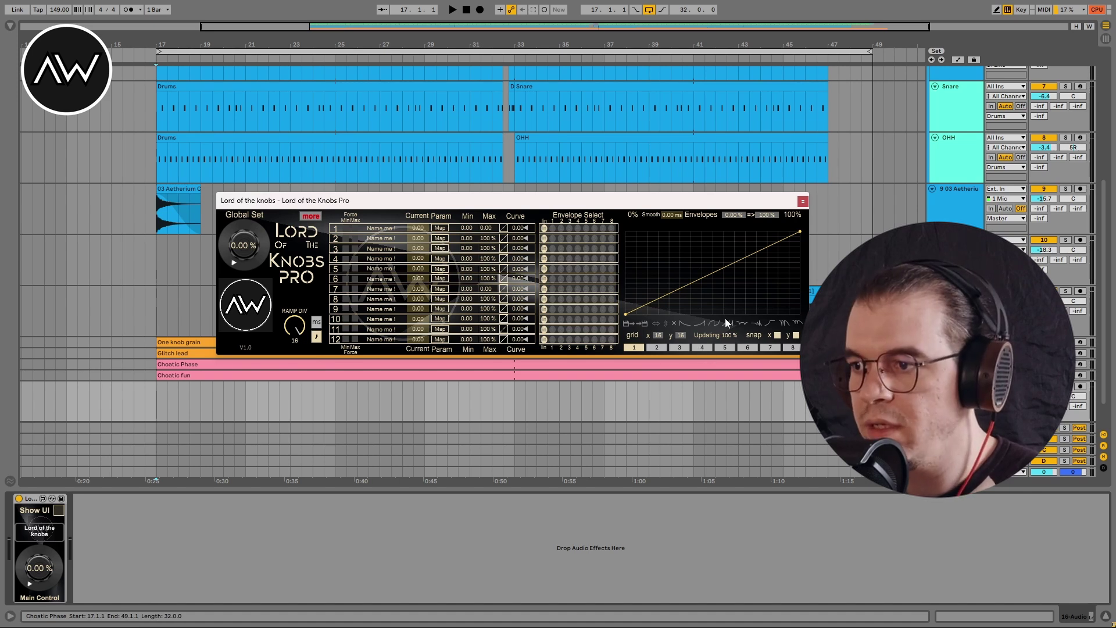
# Step: Turn off x and y snapping, and close the window after trying free breakpoints on envelope 1 and restoring the linear ramp
pyautogui.click(777, 334)
pyautogui.click(795, 336)
pyautogui.click(663, 260)
pyautogui.click(699, 288)
pyautogui.click(737, 248)
pyautogui.click(737, 308)
pyautogui.click(779, 264)
pyautogui.click(674, 323)
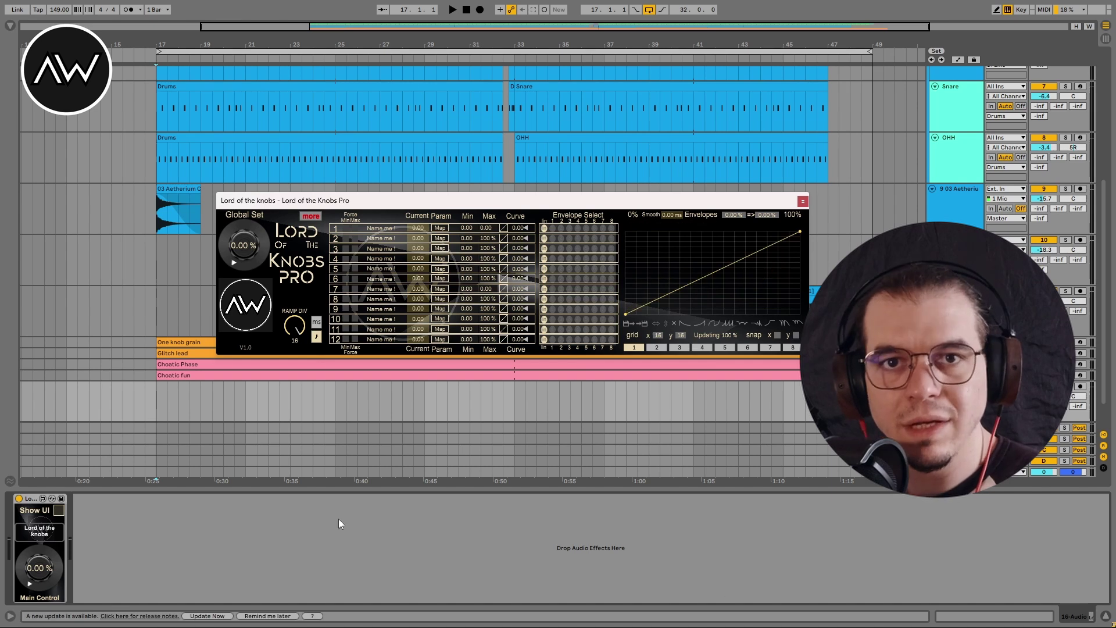
pyautogui.click(803, 201)
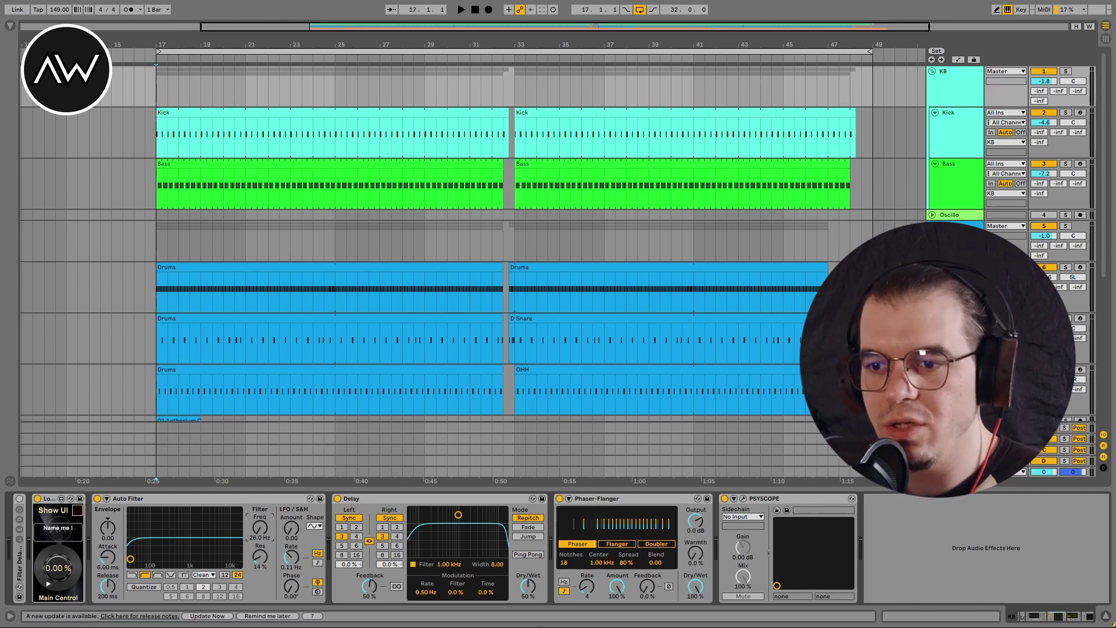
# Step: Group the KB track's Auto Filter into an Audio Effect Rack and show the rack's chain list
pyautogui.moveTo(264, 529)
pyautogui.mouseDown()
pyautogui.moveTo(264, 496)
pyautogui.moveTo(264, 529)
pyautogui.mouseUp()
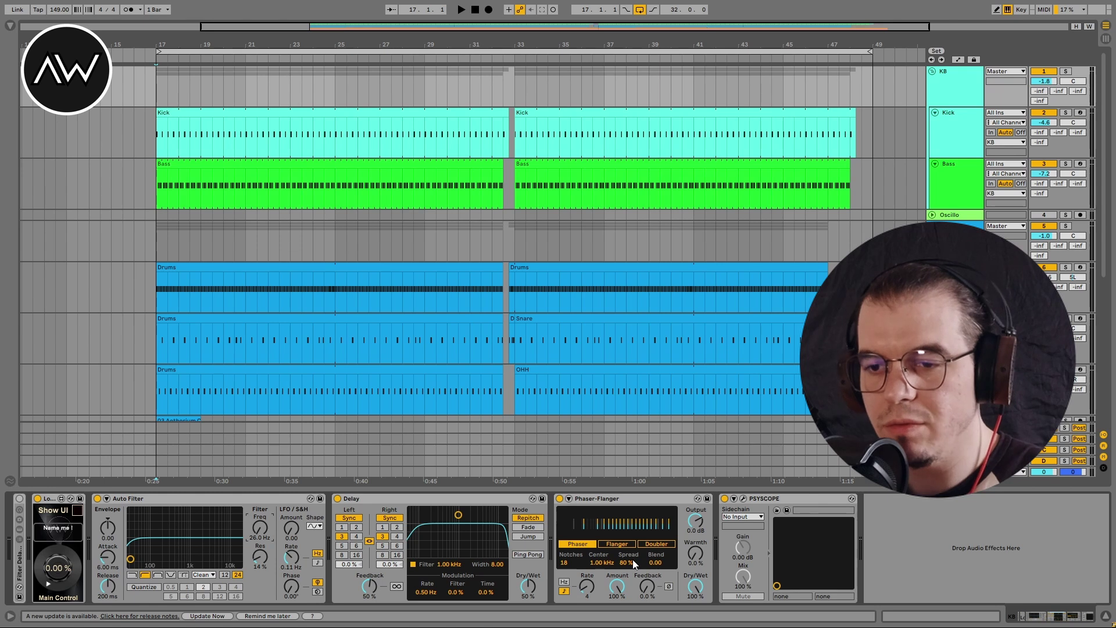
pyautogui.click(244, 510)
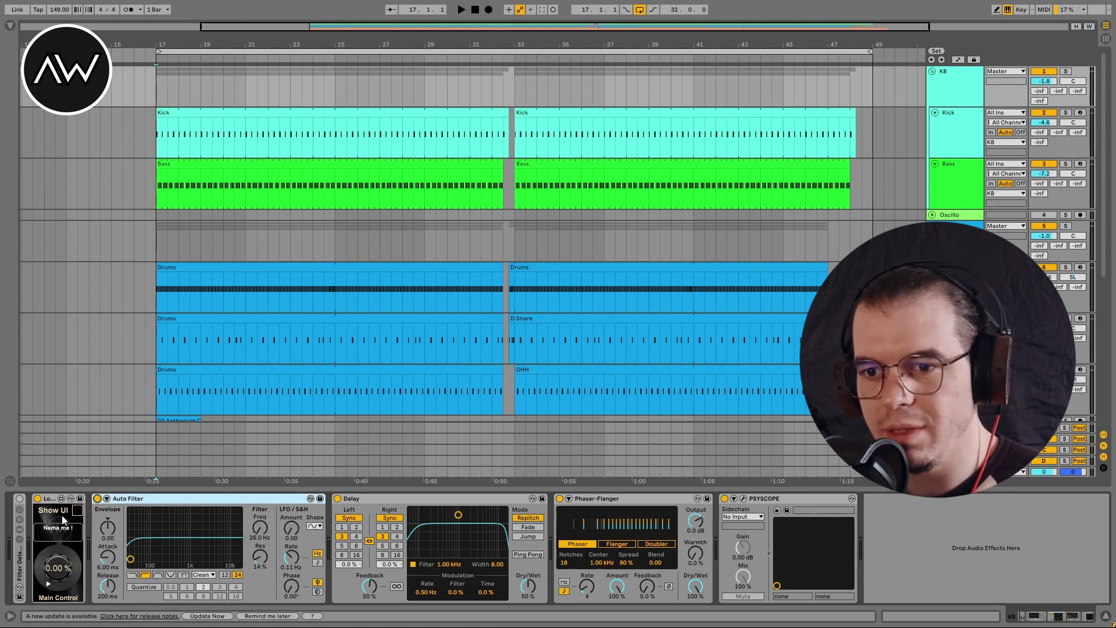
pyautogui.click(71, 561)
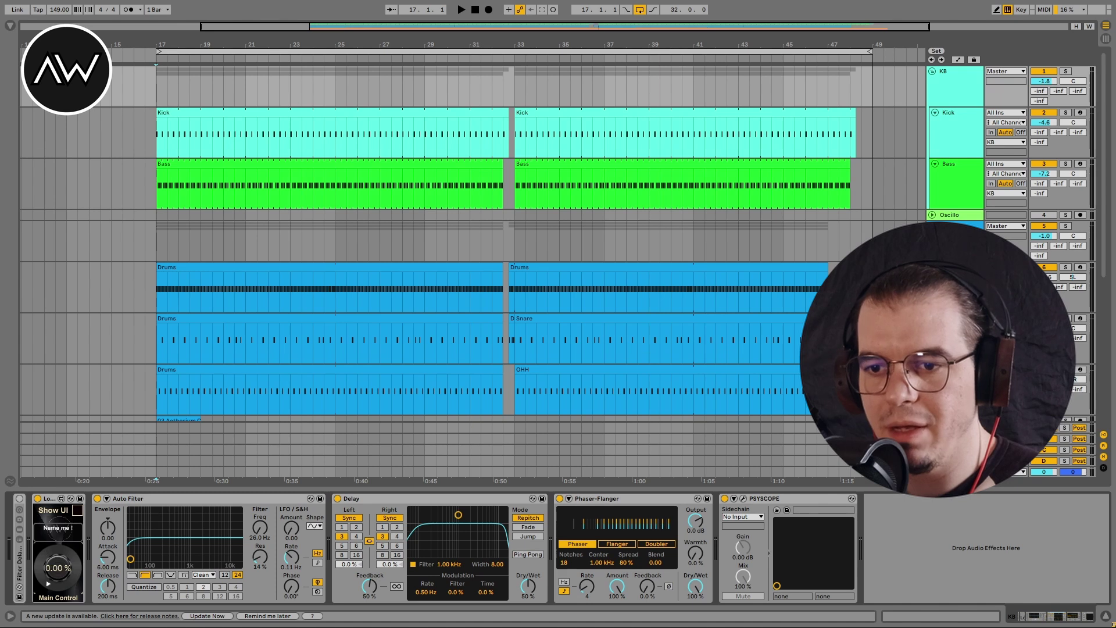
pyautogui.click(178, 503)
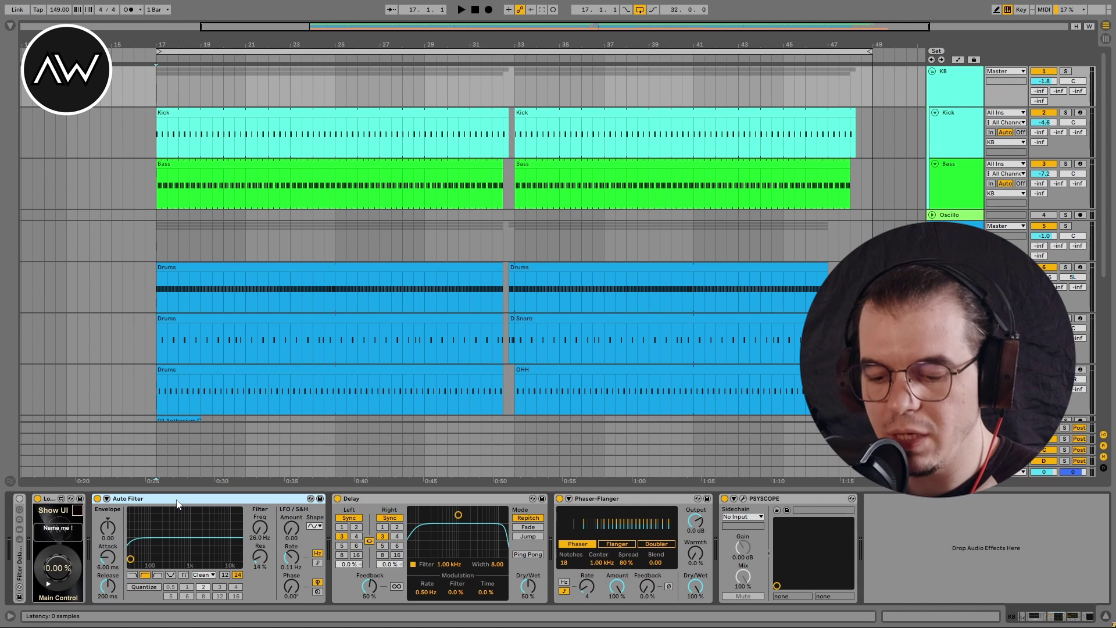
pyautogui.hotkey('ctrl', 'g')
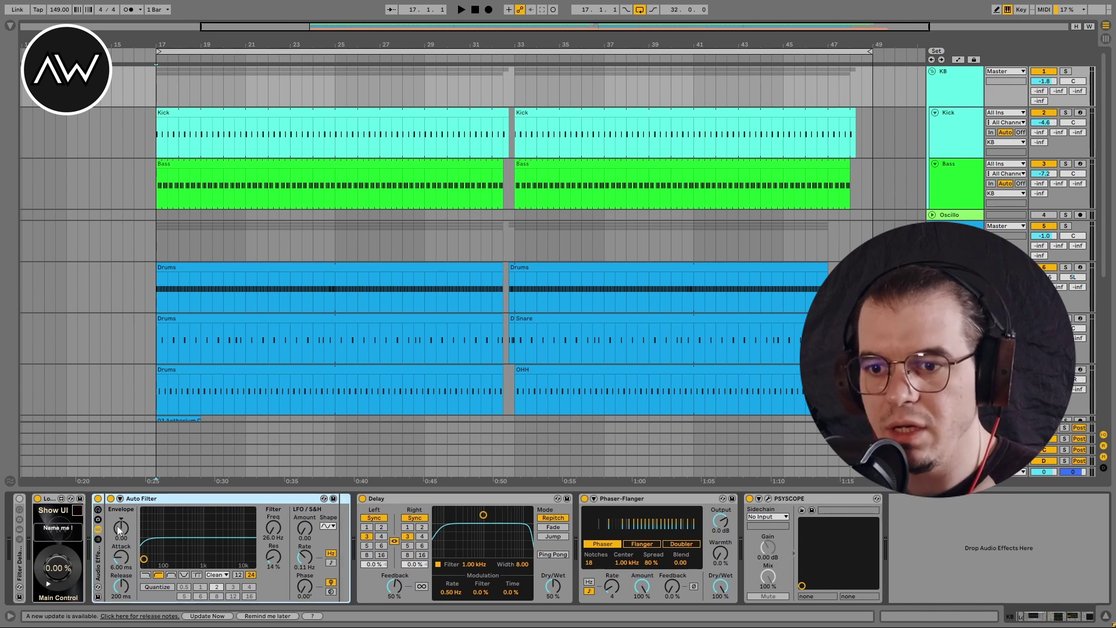
pyautogui.click(98, 538)
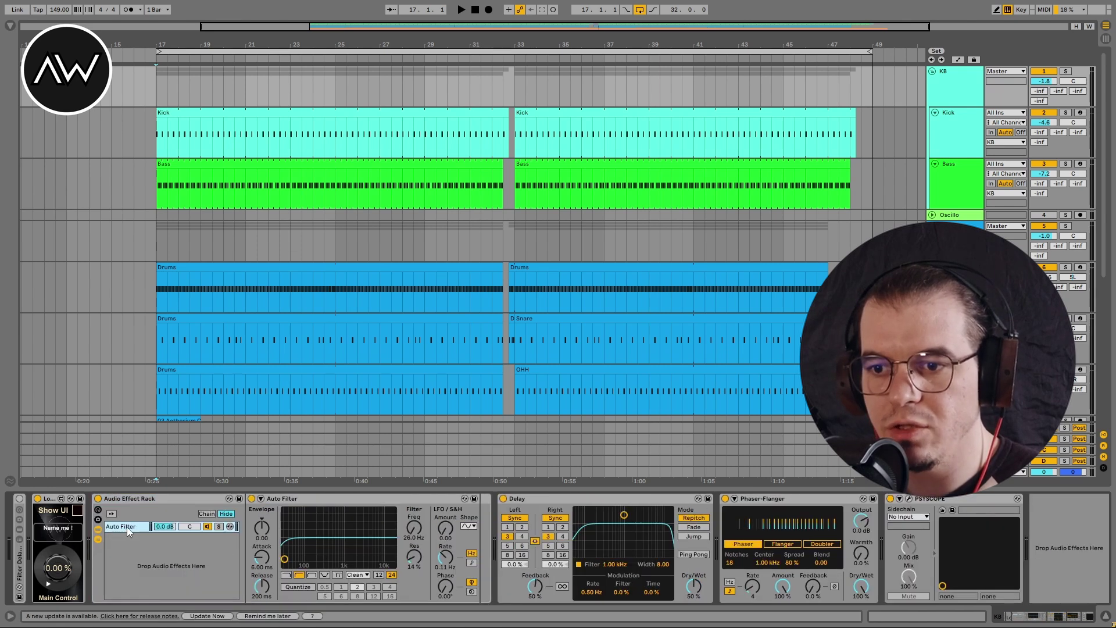
# Step: Duplicate the Auto Filter chain to make a Dry chain without the filter and a Wet chain that keeps it
pyautogui.hotkey('ctrl', 'd')
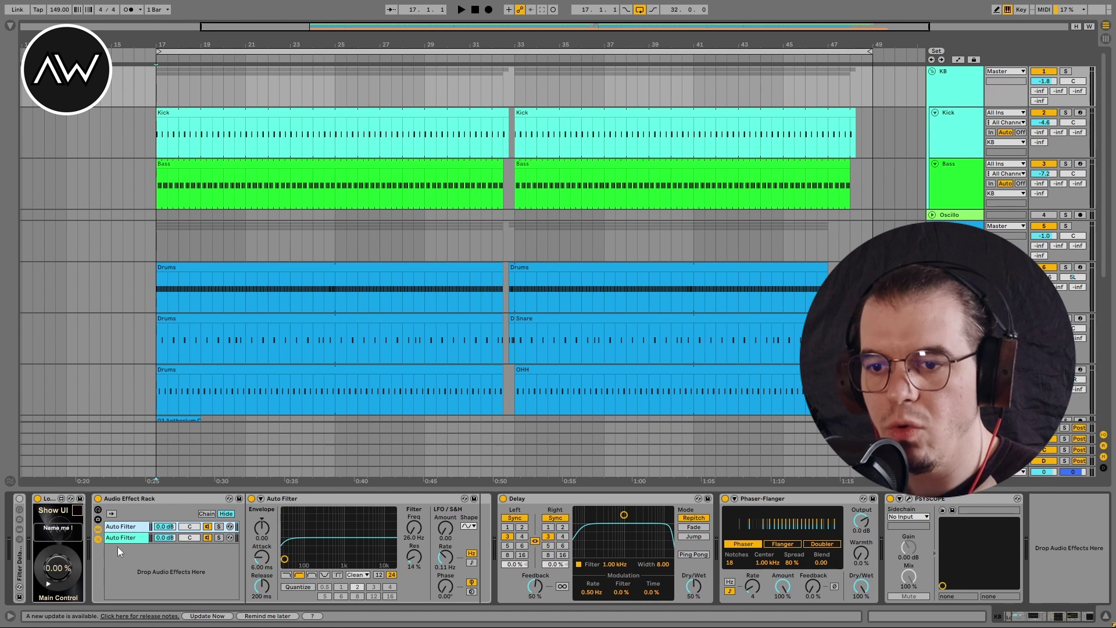
pyautogui.click(314, 504)
pyautogui.press('Delete')
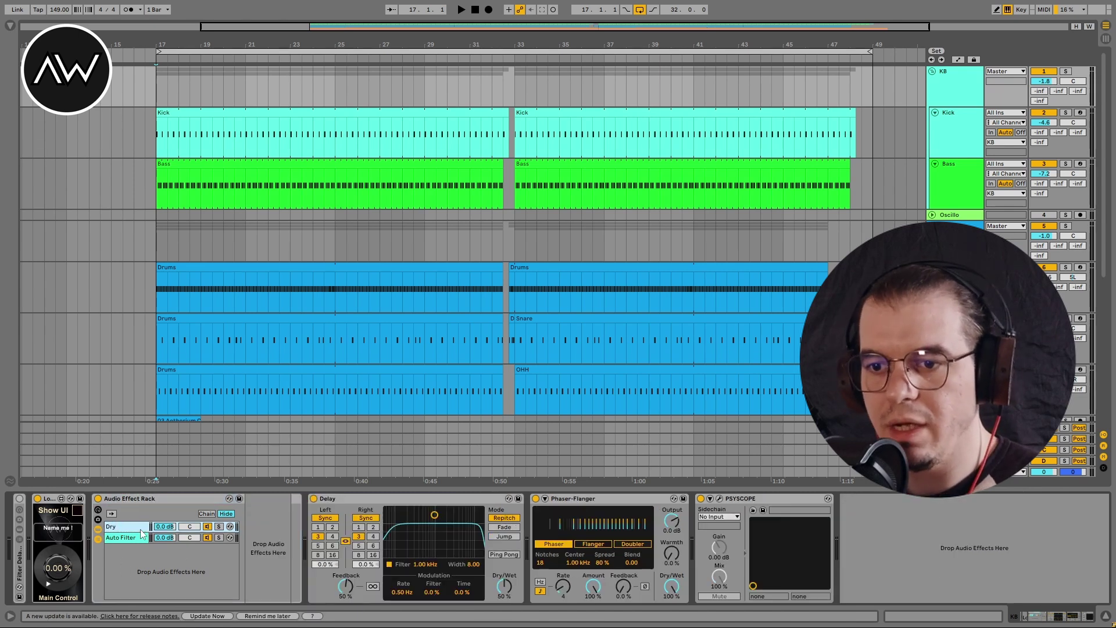
pyautogui.click(134, 537)
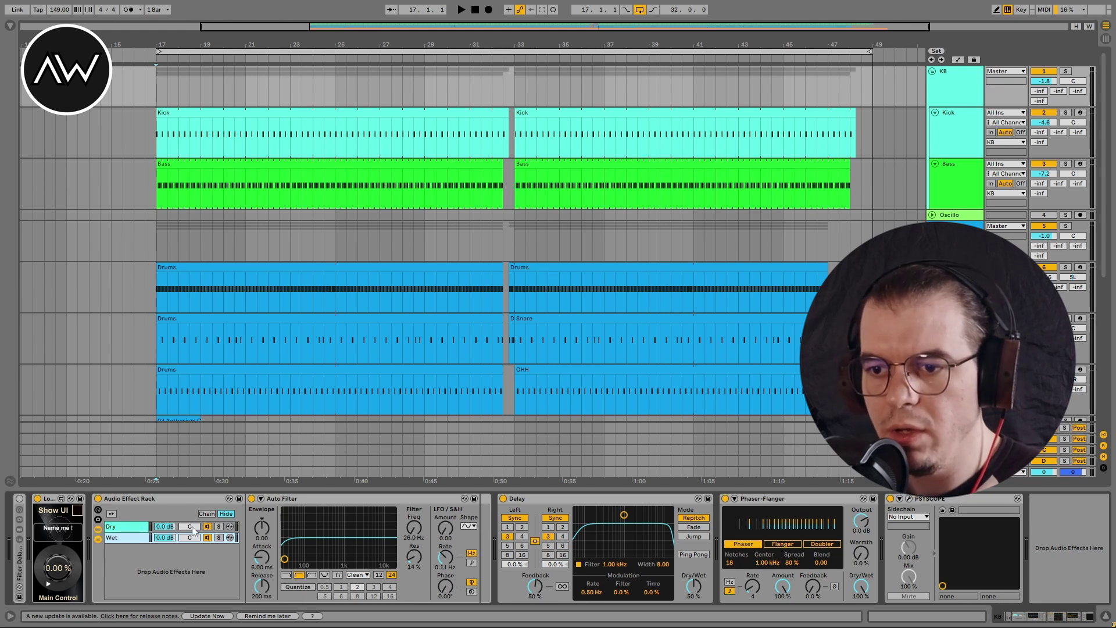
# Step: Extend the Dry and Wet chain zones to 127 and crossfade them, fading Dry out and Wet in
pyautogui.click(206, 514)
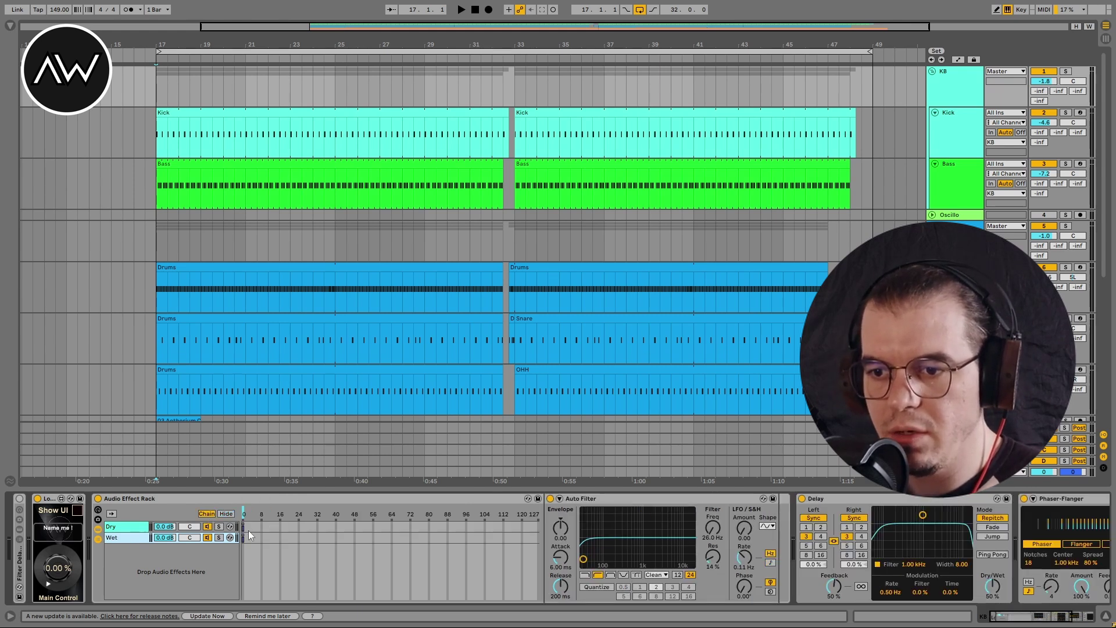
pyautogui.click(247, 528)
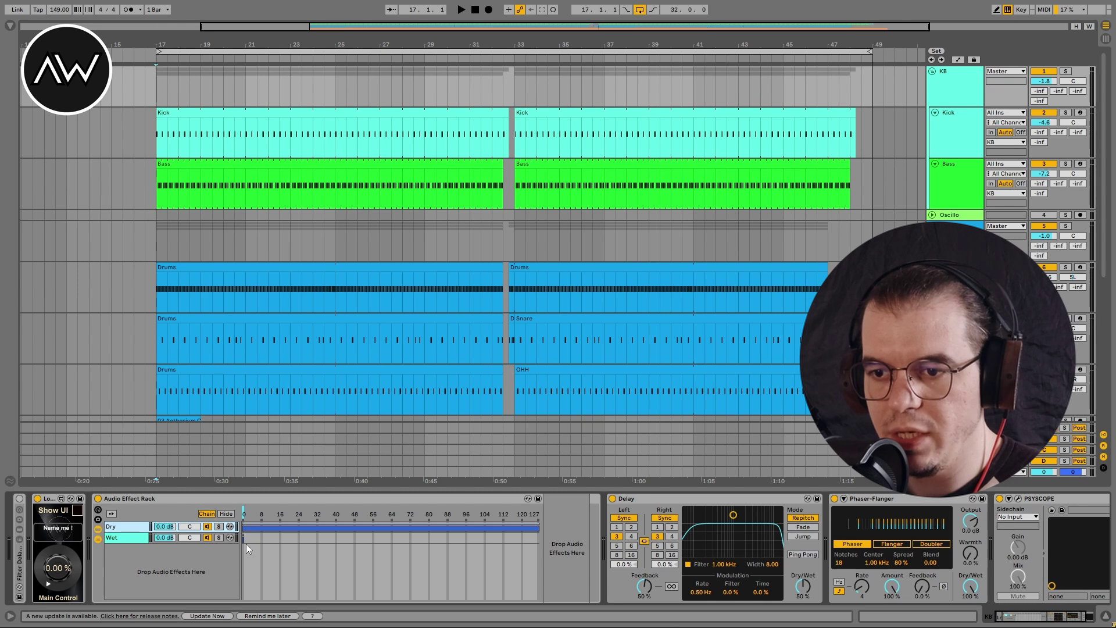
pyautogui.moveTo(244, 538)
pyautogui.mouseDown()
pyautogui.moveTo(519, 530)
pyautogui.moveTo(256, 533)
pyautogui.mouseUp()
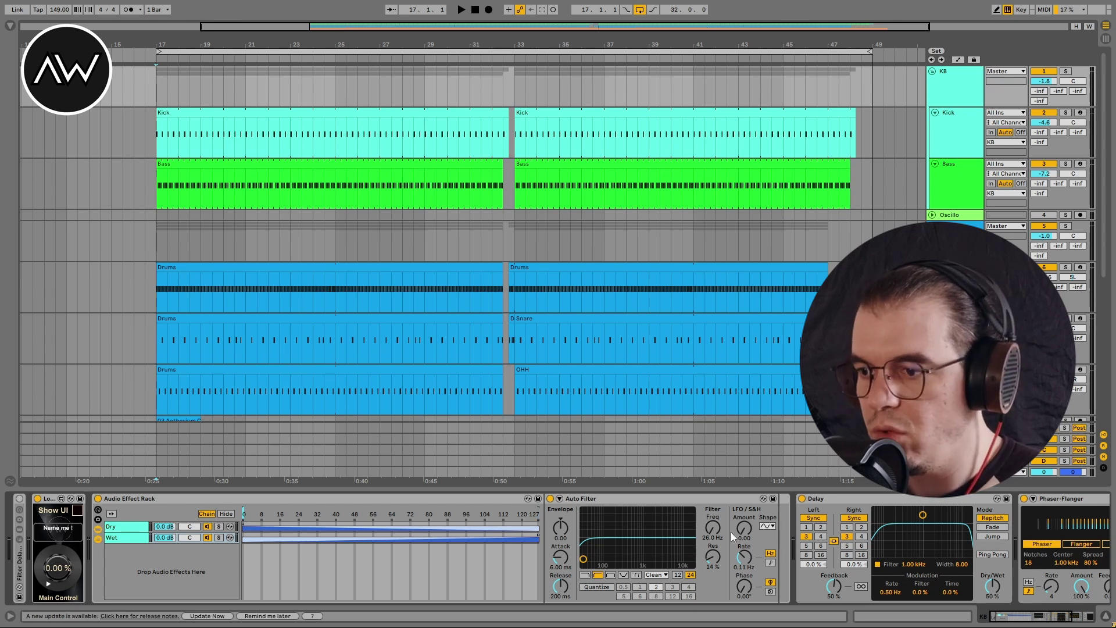
# Step: Set the Auto Filter frequency to 888 Hz and audition the soloed KB group with the Delay bypassed
pyautogui.moveTo(632, 541); pyautogui.dragTo(690, 541)
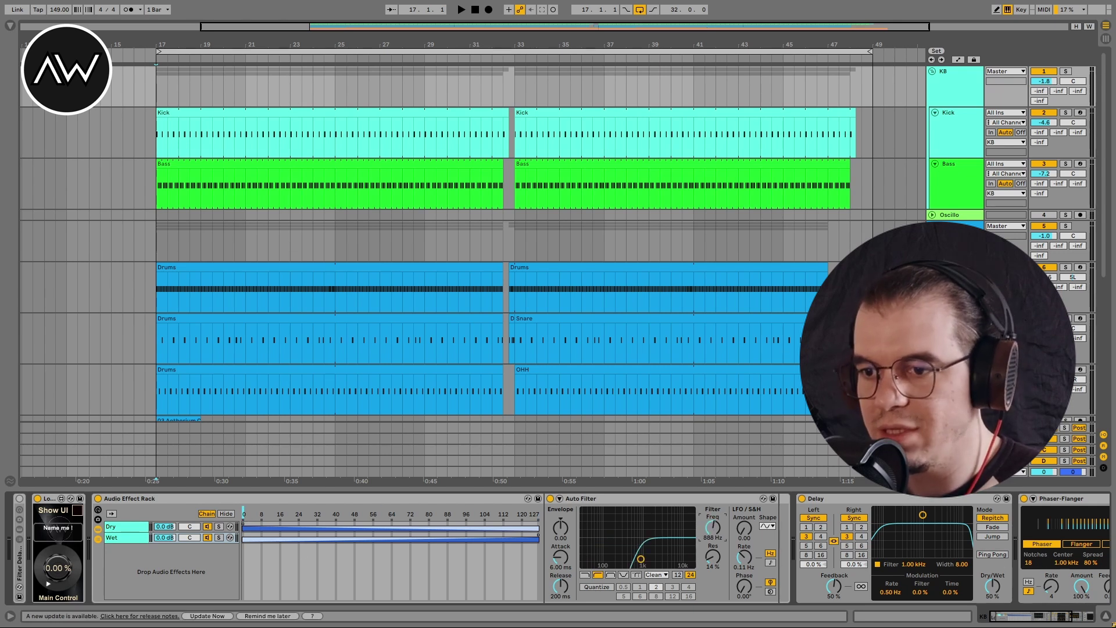
pyautogui.click(1065, 71)
pyautogui.press('space')
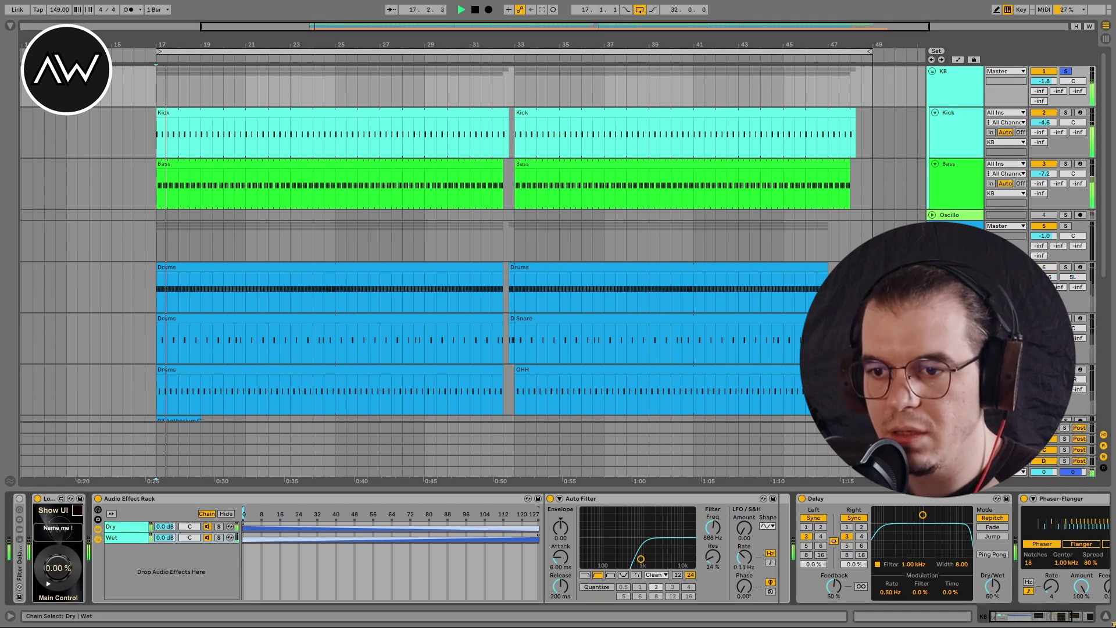
pyautogui.click(802, 498)
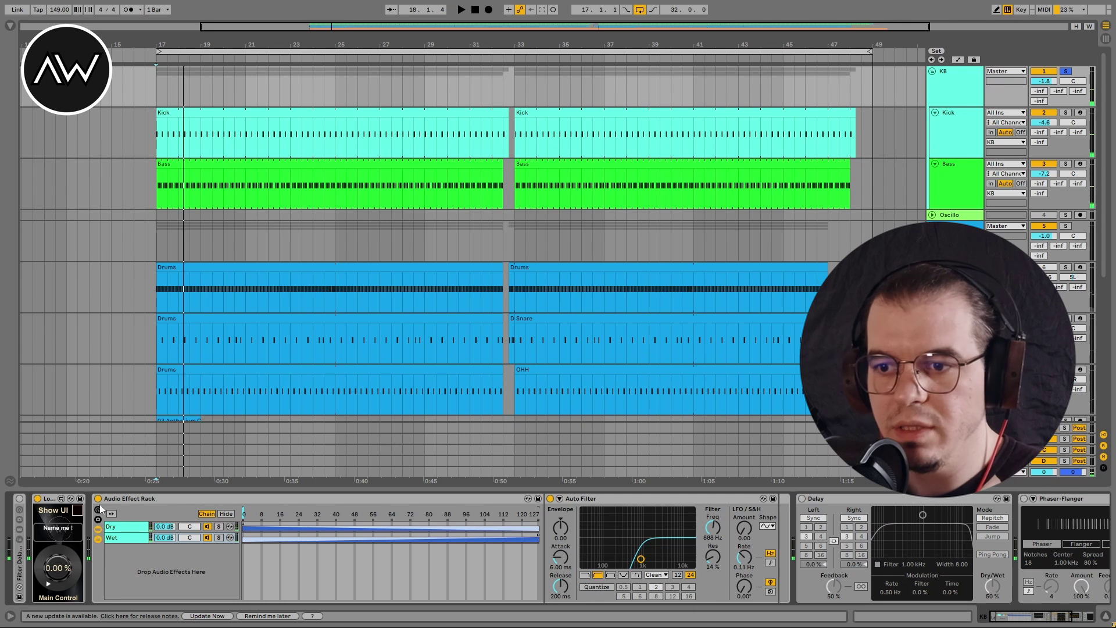
pyautogui.press('space')
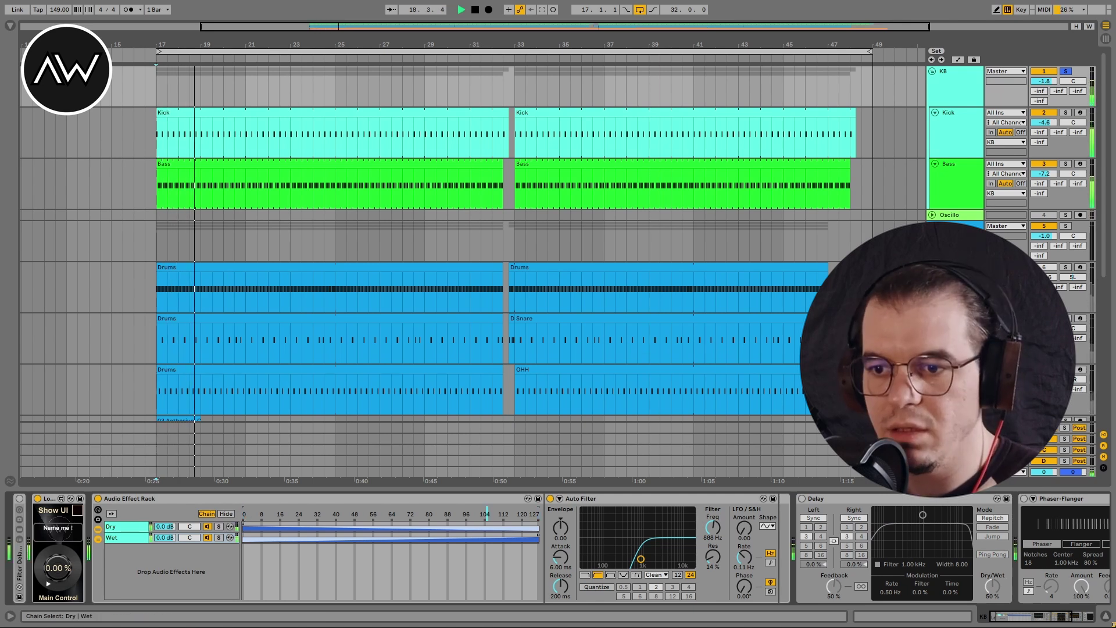
pyautogui.press('space')
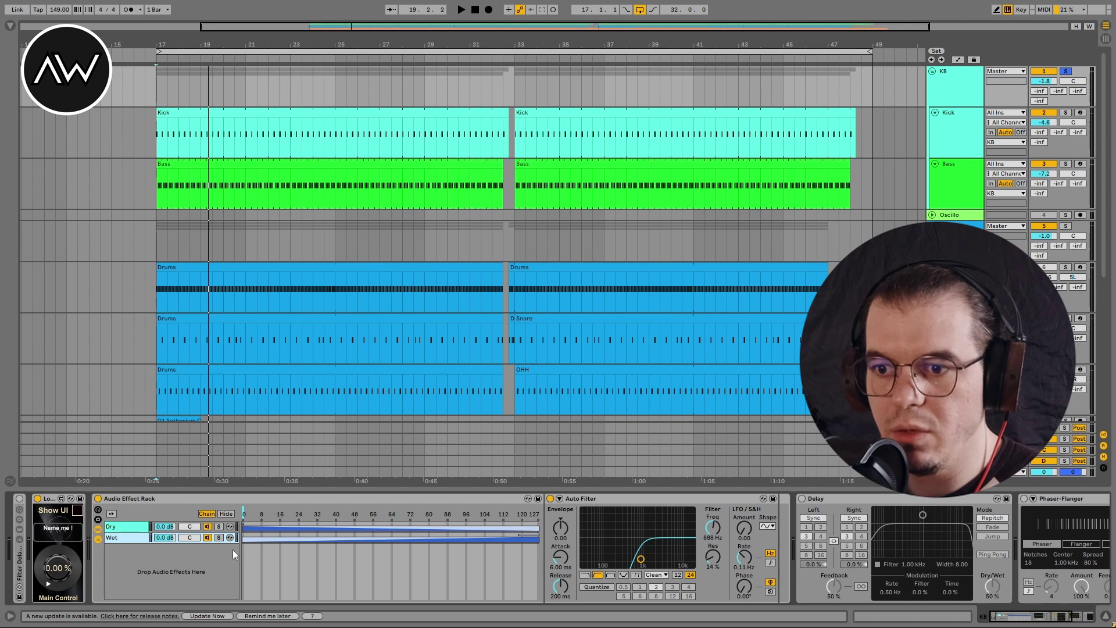
# Step: Move the start of the Wet chain's zone to about 8 and audition a chain selector sweep back to 0
pyautogui.moveTo(243, 539)
pyautogui.mouseDown()
pyautogui.moveTo(267, 538)
pyautogui.moveTo(263, 512)
pyautogui.moveTo(243, 512)
pyautogui.mouseUp()
pyautogui.press('space')
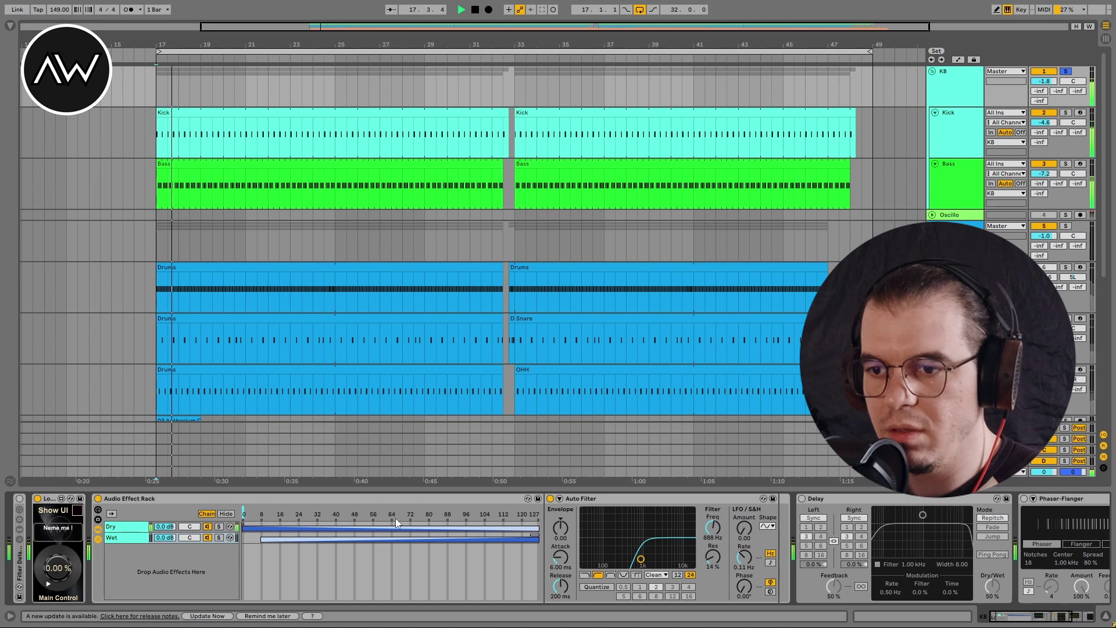
pyautogui.moveTo(396, 518)
pyautogui.mouseDown()
pyautogui.moveTo(431, 514)
pyautogui.moveTo(243, 514)
pyautogui.mouseUp()
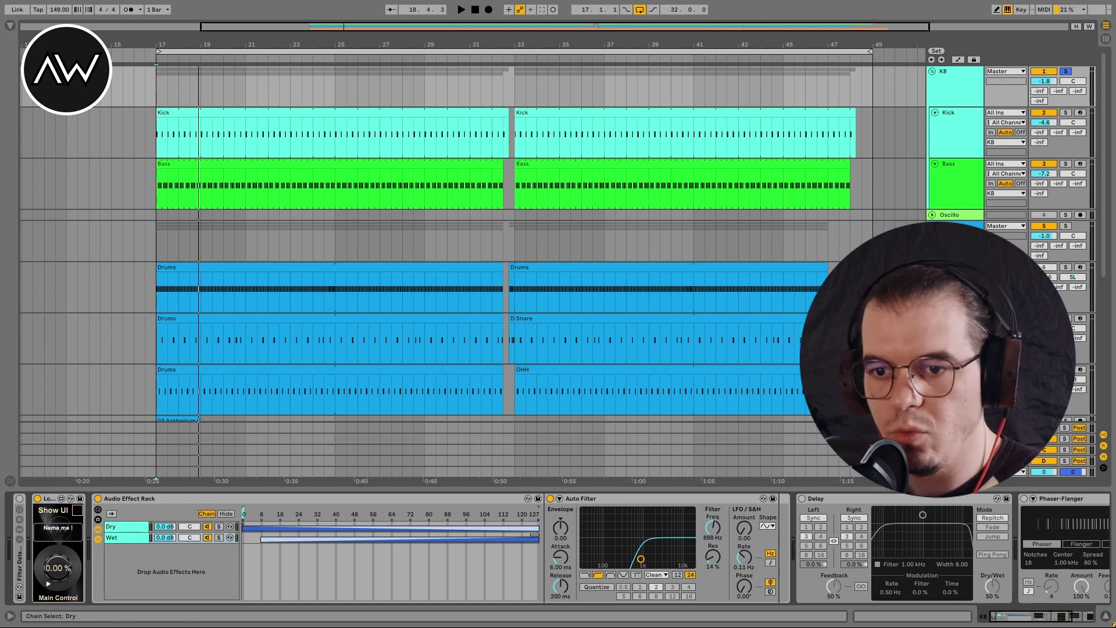
# Step: Map the first Lord of the Knobs slot to the rack's chain selector and audition it with the Global Set knob
pyautogui.click(76, 511)
pyautogui.moveTo(529, 138); pyautogui.dragTo(404, 244)
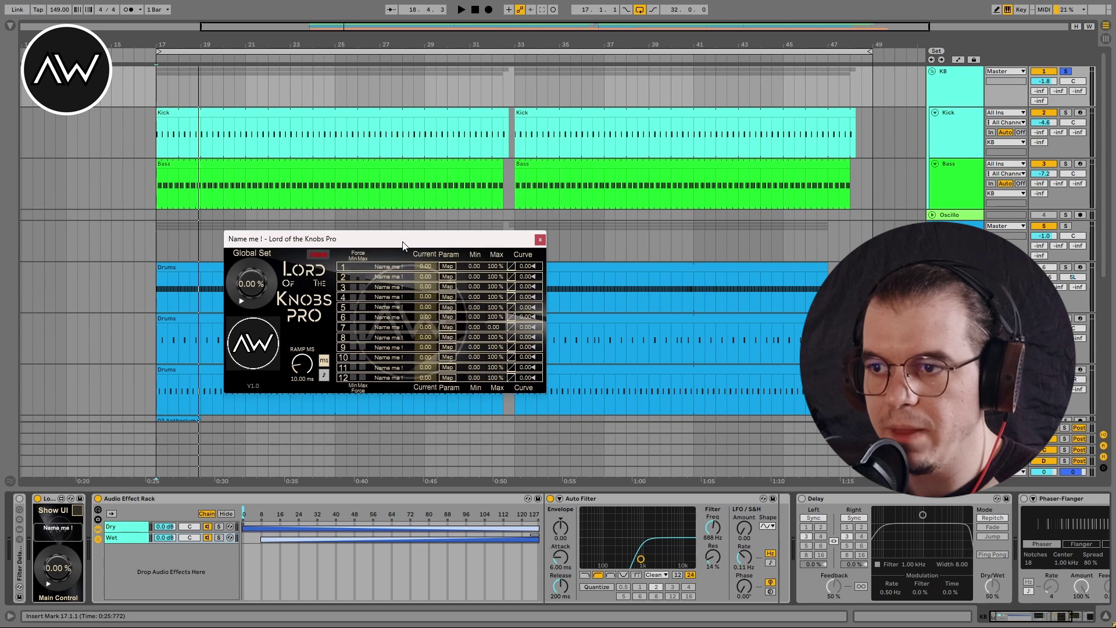
pyautogui.click(447, 266)
pyautogui.click(235, 514)
pyautogui.press('space')
pyautogui.moveTo(251, 283); pyautogui.dragTo(251, 302)
pyautogui.press('space')
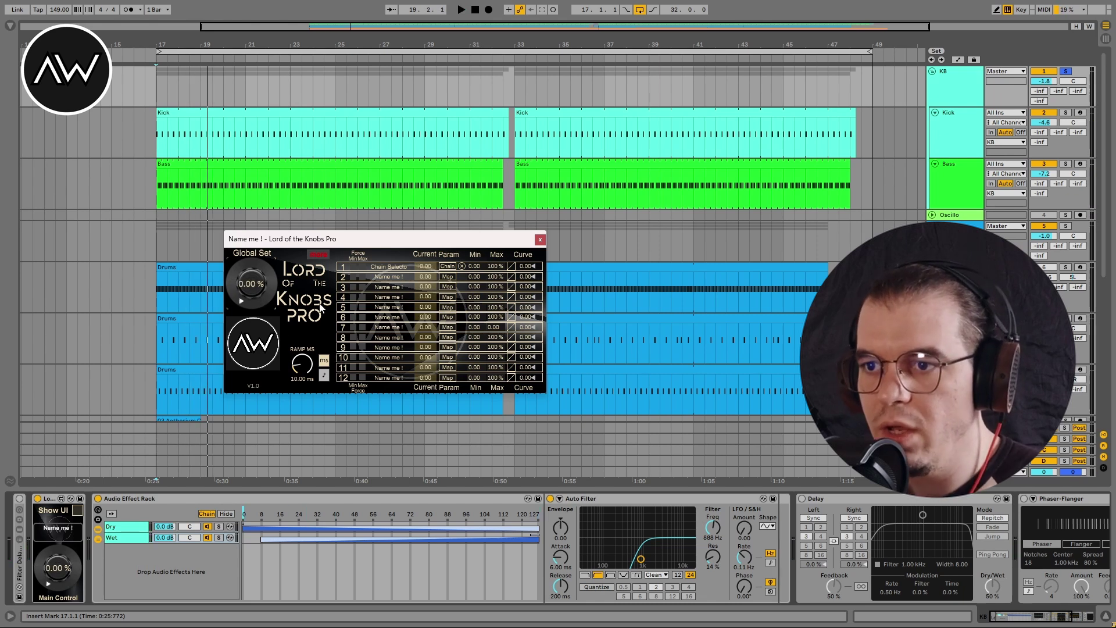
# Step: Show the envelope section and assign the Chain Selector slot to envelope 1
pyautogui.click(317, 254)
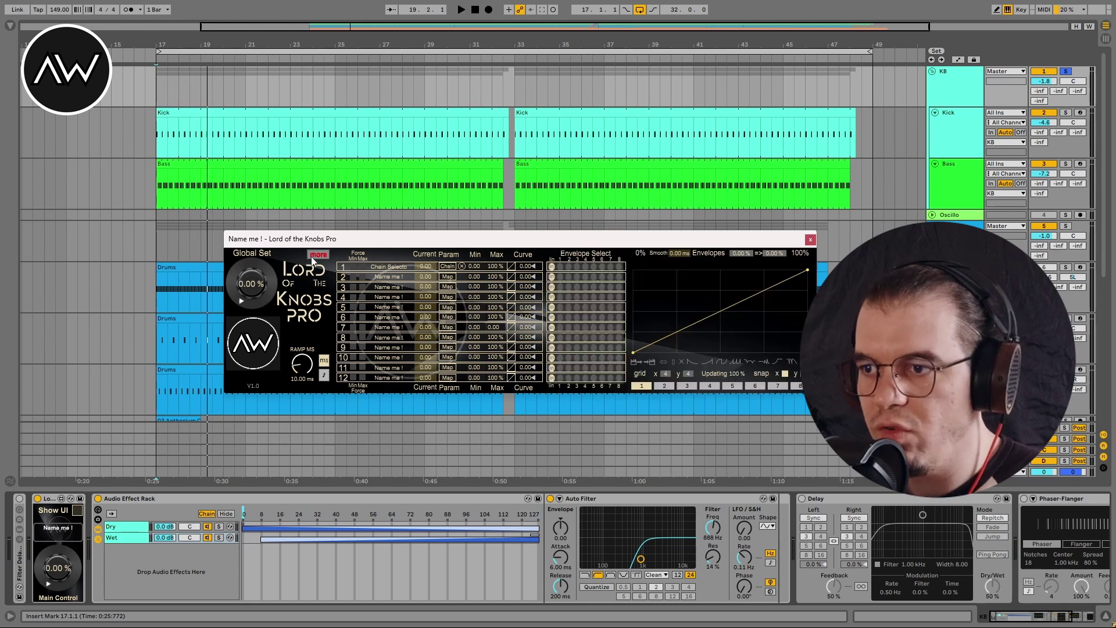
pyautogui.click(560, 267)
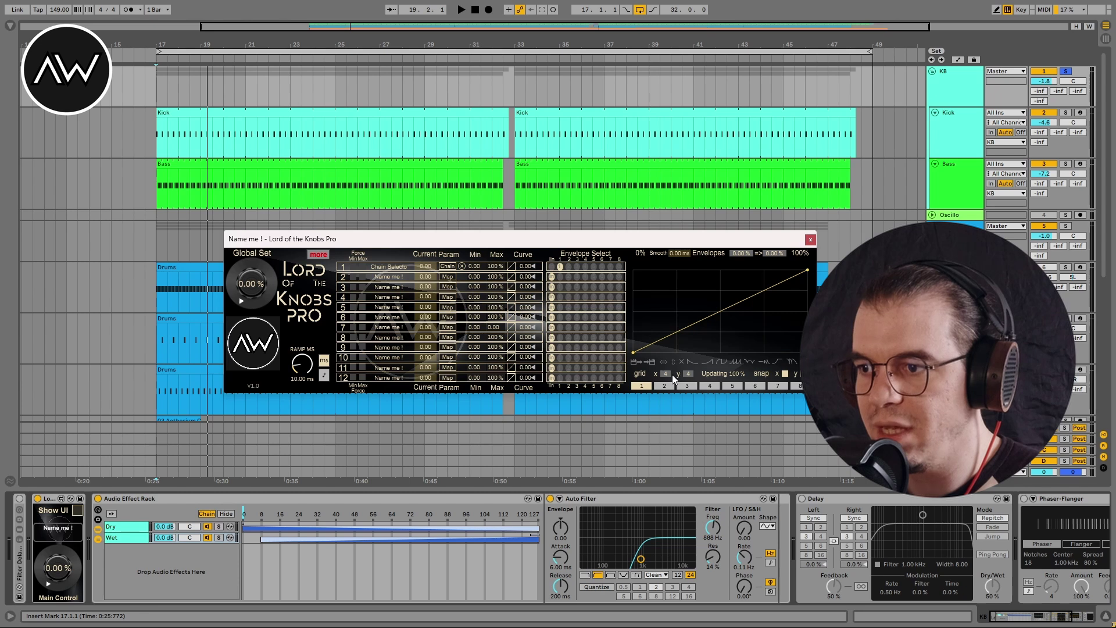
# Step: Set envelope 1's horizontal grid to 16, add a full-height point at x 0.062 and bend the rise into a steep curve
pyautogui.moveTo(653, 376); pyautogui.dragTo(665, 398)
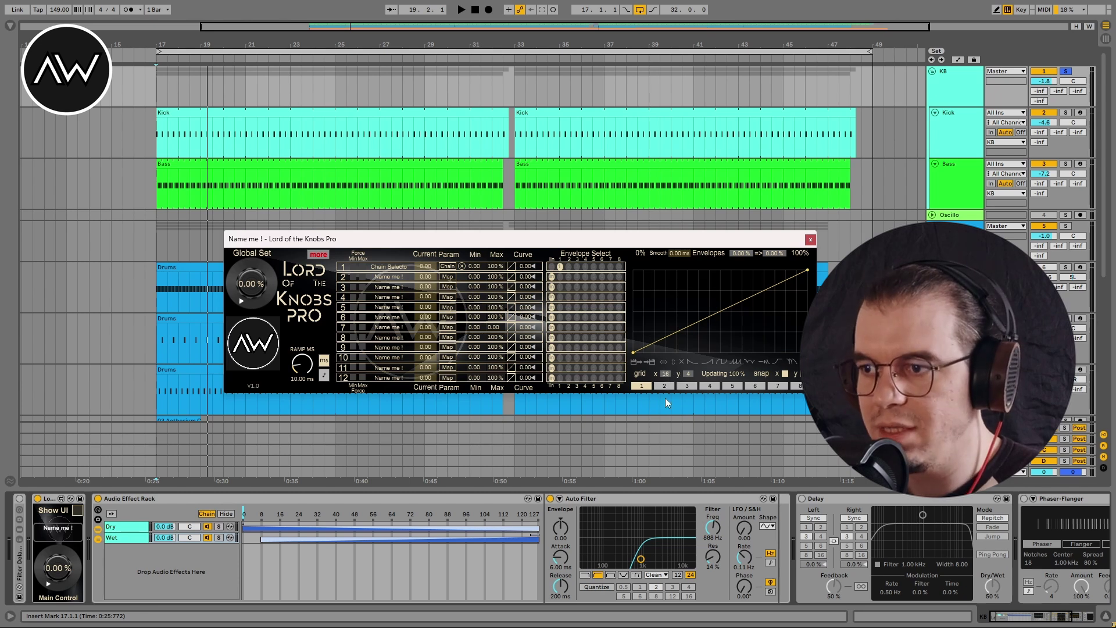
pyautogui.moveTo(659, 324); pyautogui.dragTo(633, 325)
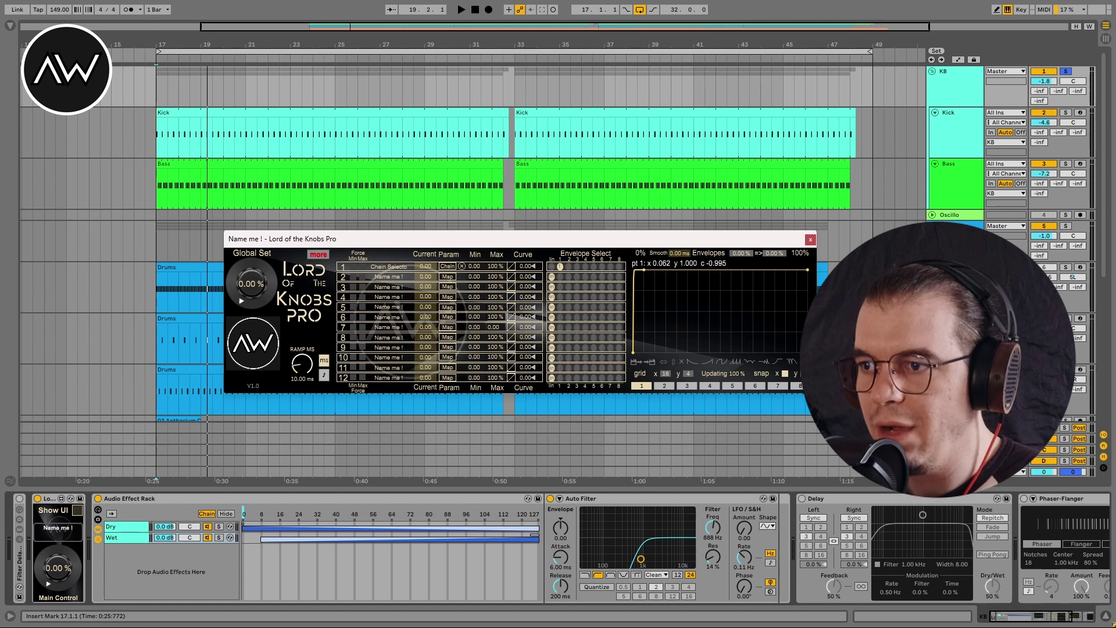
pyautogui.moveTo(634, 325); pyautogui.dragTo(633, 314)
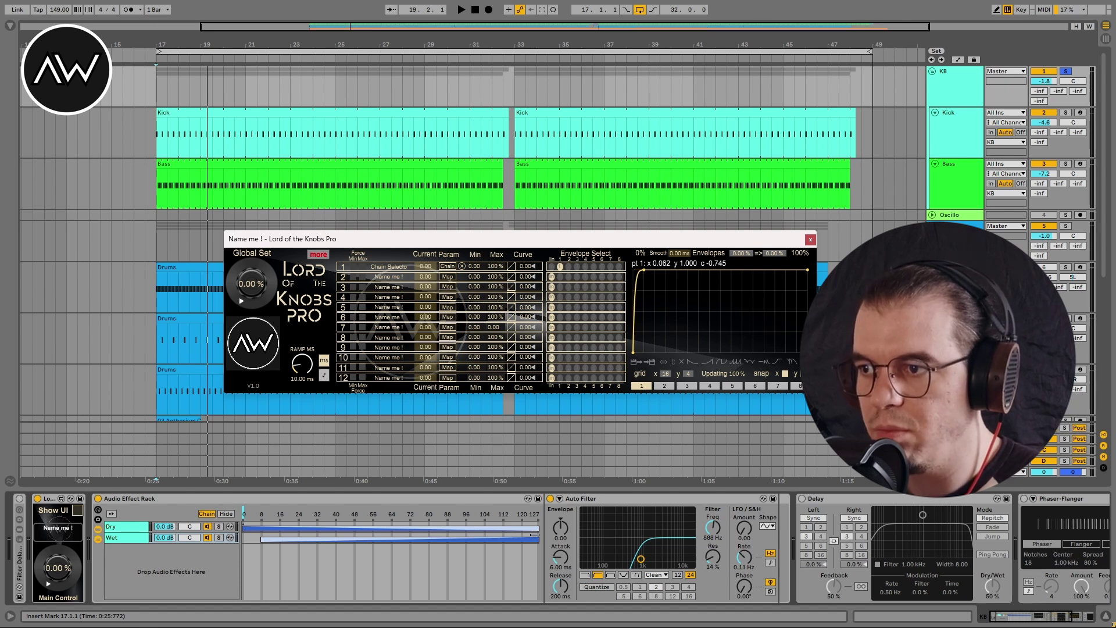
pyautogui.moveTo(634, 313); pyautogui.dragTo(633, 319)
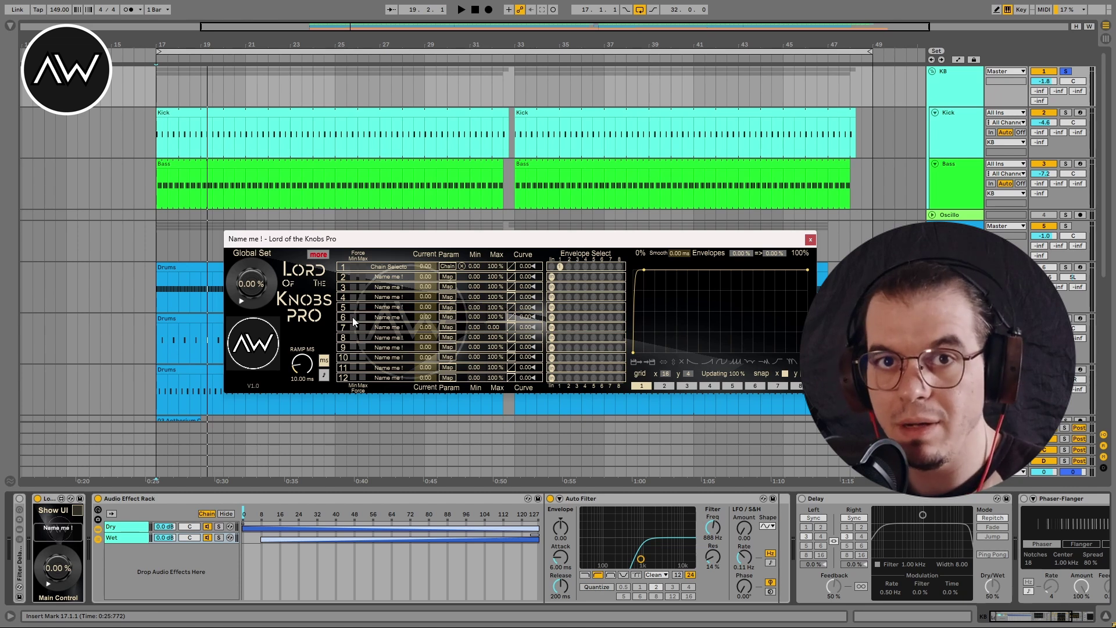
# Step: Audition the envelope-shaped chain switch by sweeping the Global Set knob up and back to 0 % during playback
pyautogui.press('space')
pyautogui.moveTo(246, 298); pyautogui.dragTo(245, 240)
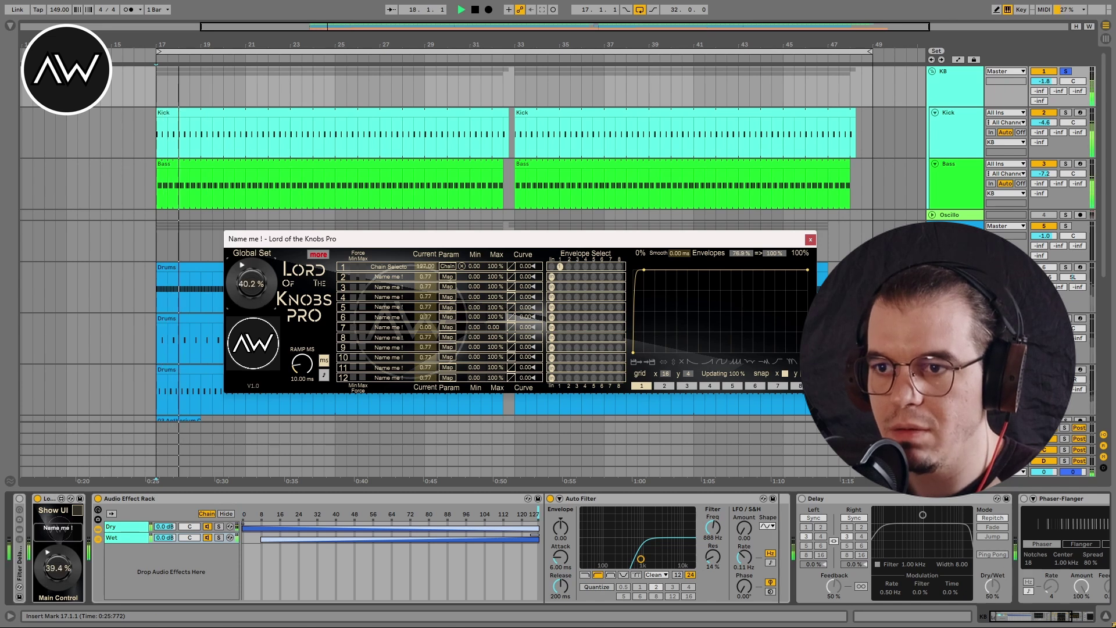
pyautogui.moveTo(251, 284); pyautogui.dragTo(251, 325)
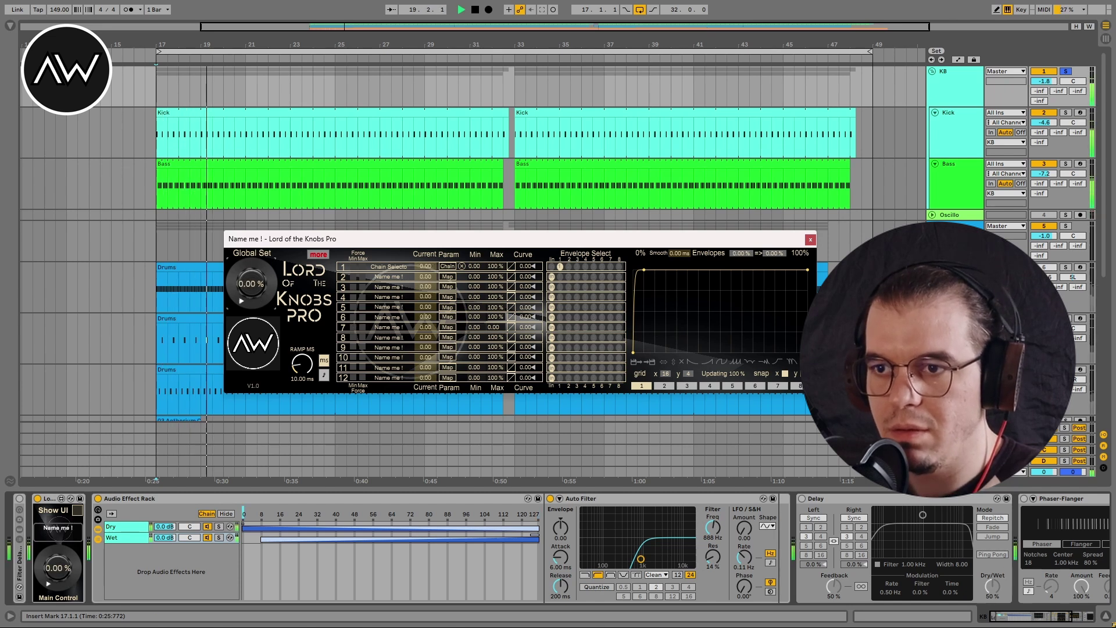
pyautogui.press('space')
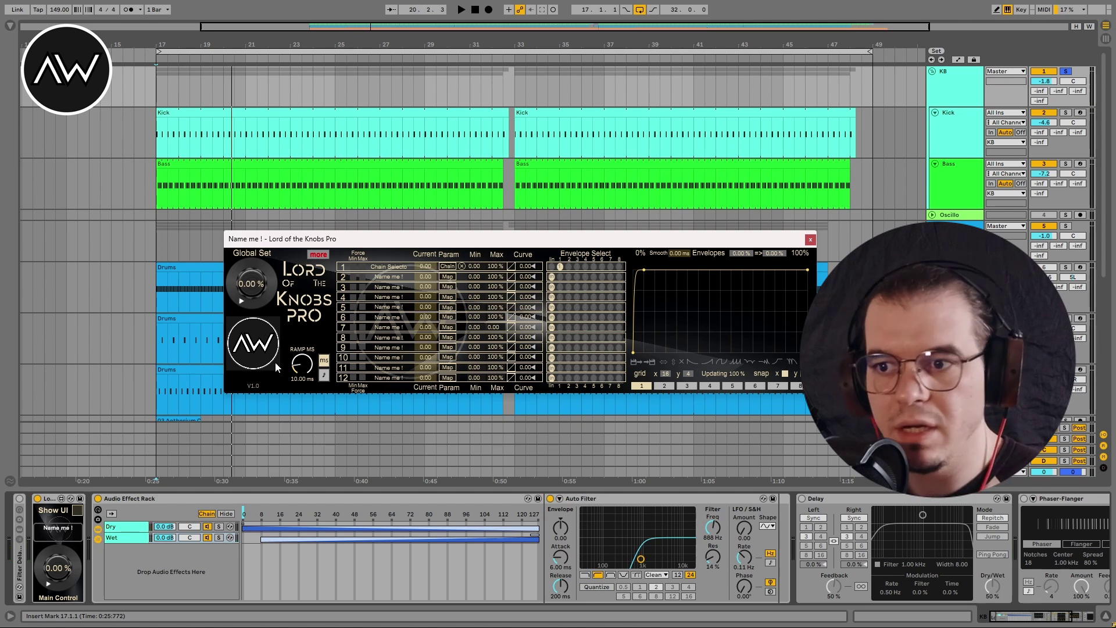
# Step: Switch the ramp to note divisions at 1/32n and audition a full Global Set sweep
pyautogui.click(324, 376)
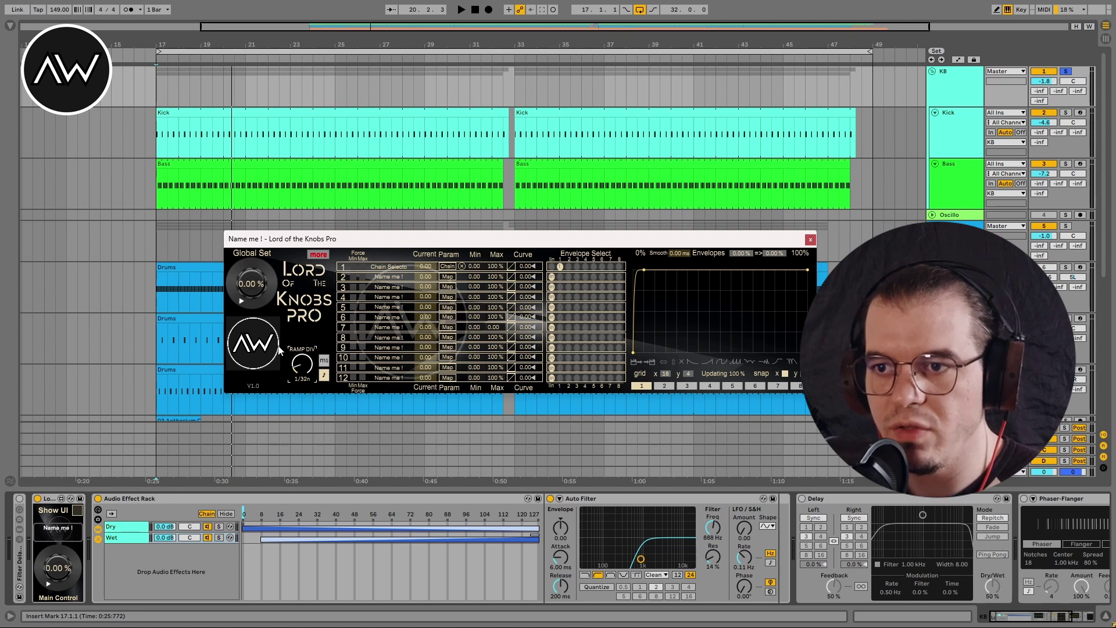
pyautogui.press('space')
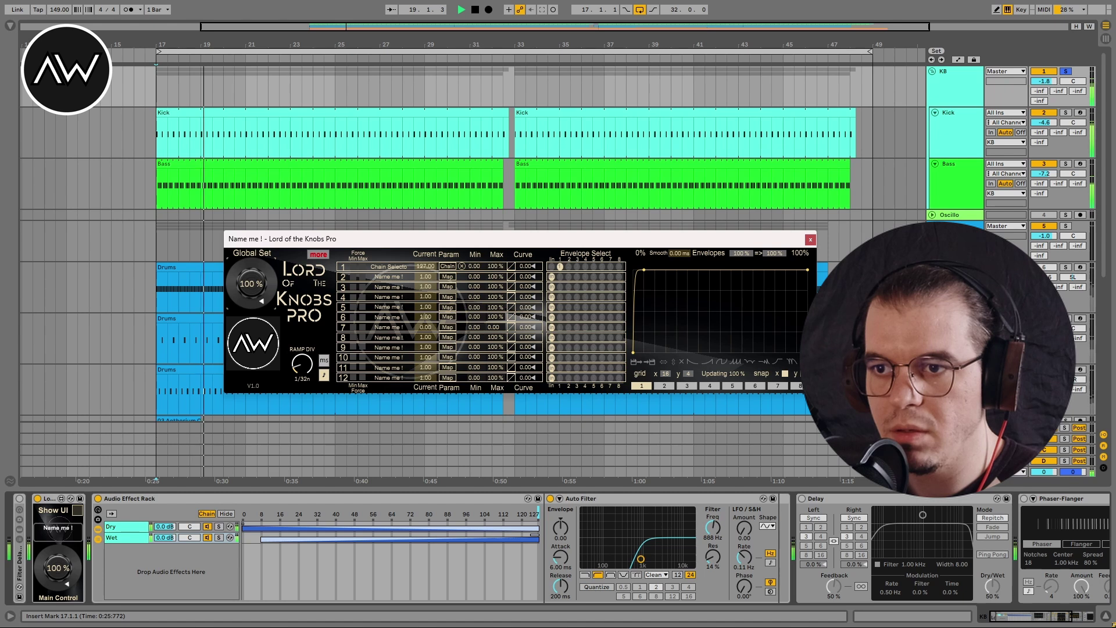
pyautogui.press('space')
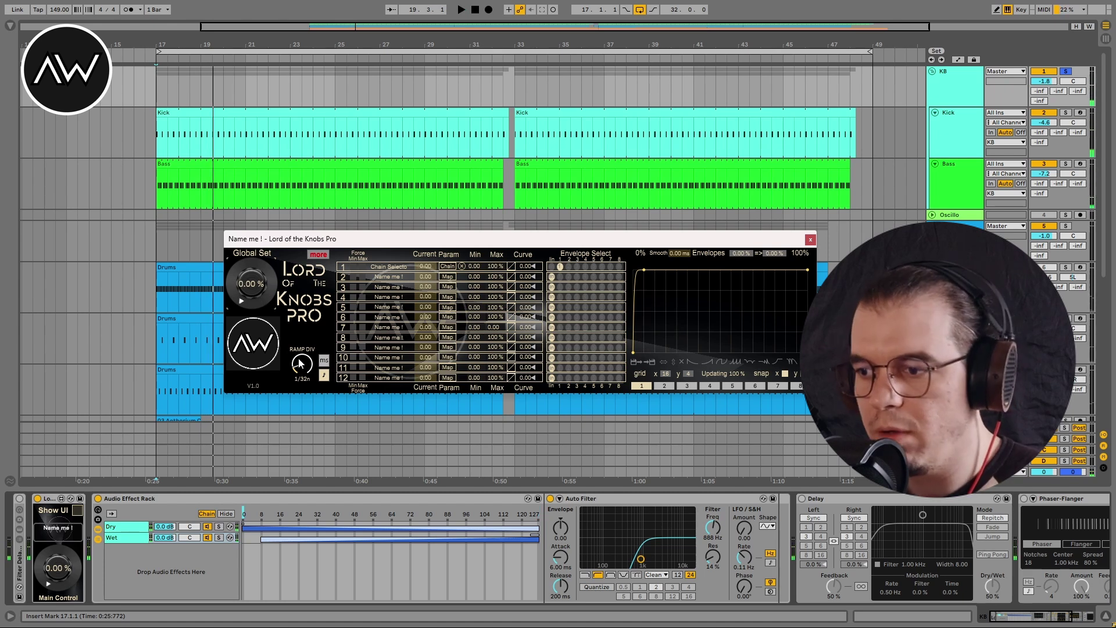
# Step: Lower the Auto Filter frequency to about 70 Hz, map the second slot to it and set the slot's minimum to 18.1
pyautogui.moveTo(713, 527); pyautogui.dragTo(714, 549)
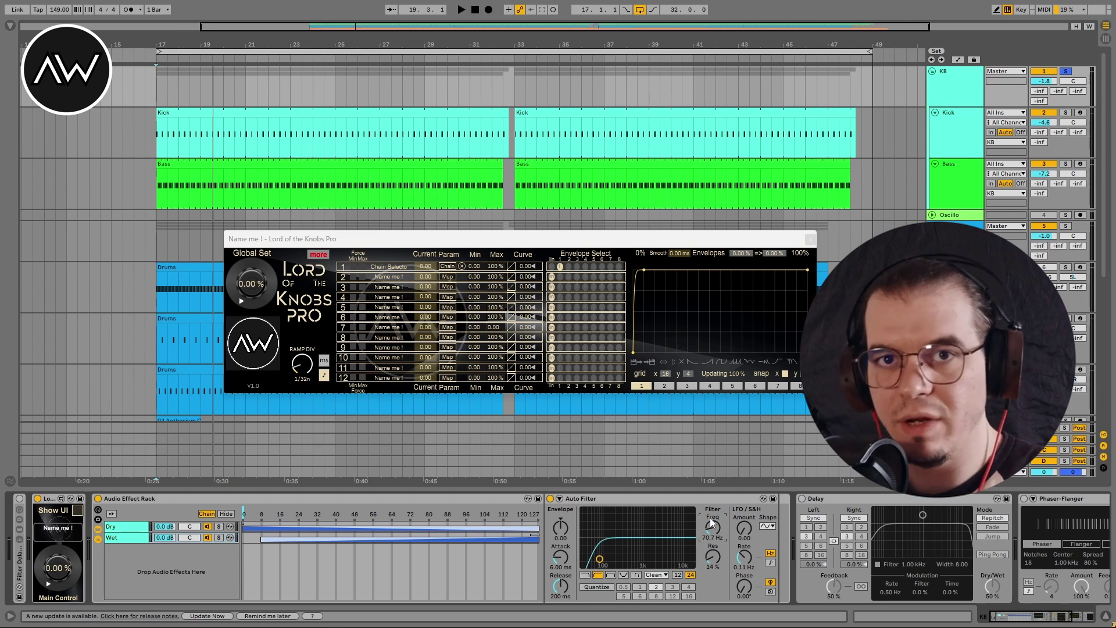
pyautogui.click(255, 276)
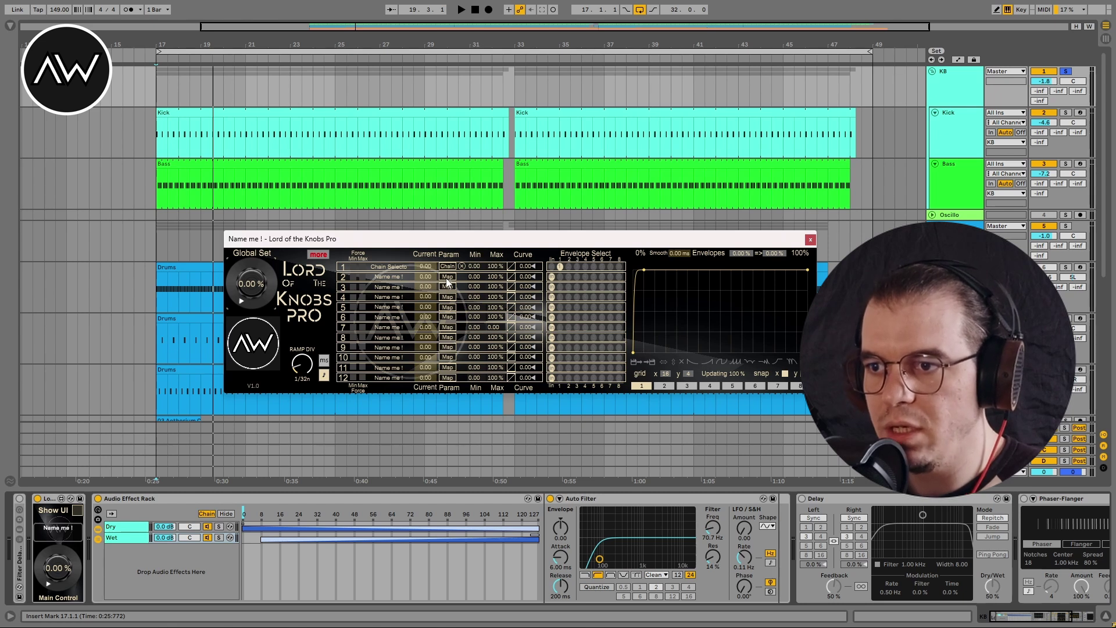
pyautogui.click(714, 528)
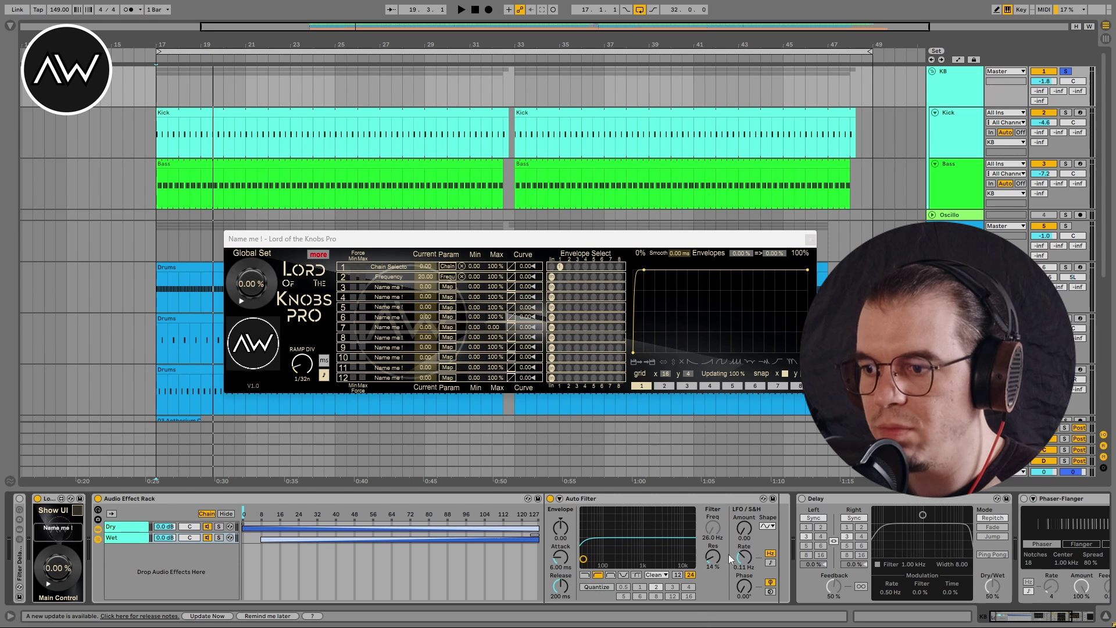
pyautogui.moveTo(473, 278); pyautogui.dragTo(470, 276)
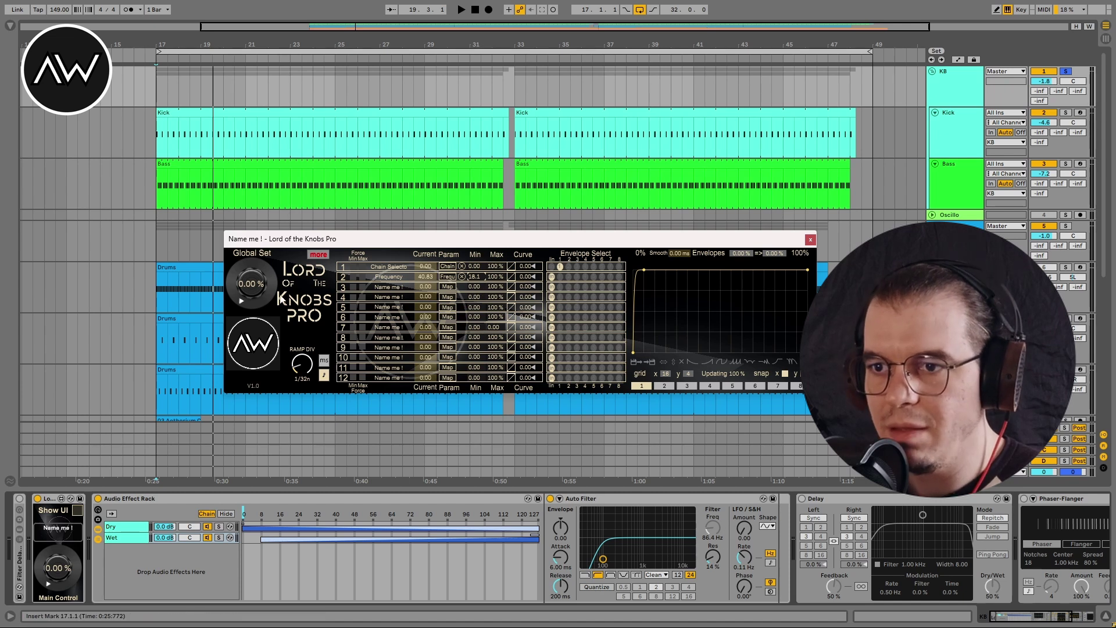
# Step: Turn Global Set to 100 %, reduce the Frequency slot's maximum to 70.1 and audition the filter sweep
pyautogui.click(257, 286)
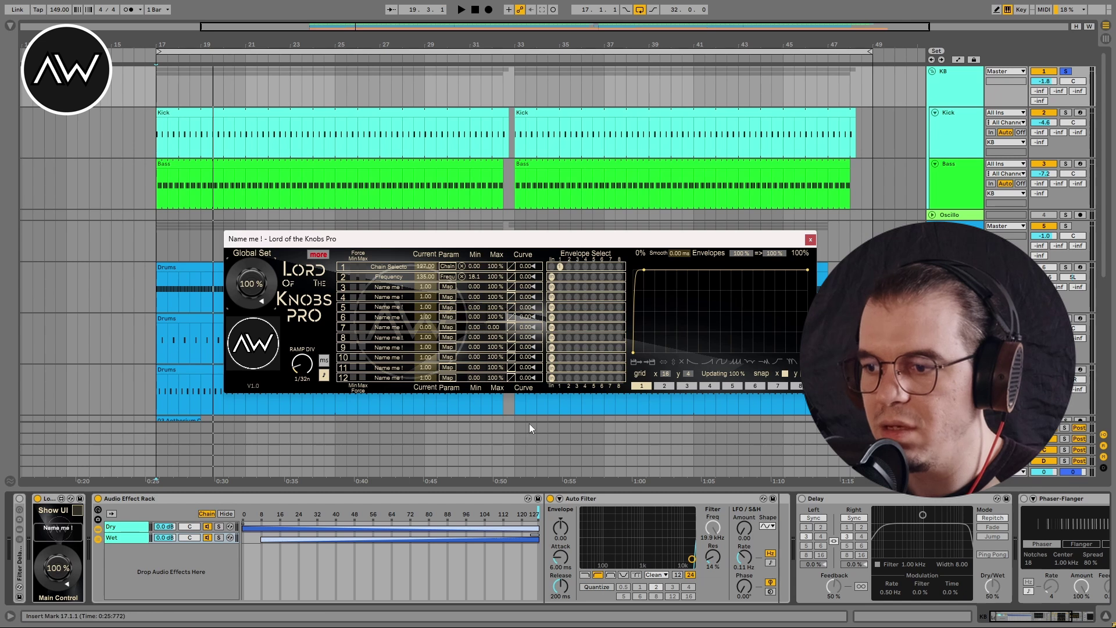
pyautogui.moveTo(488, 276); pyautogui.dragTo(491, 290)
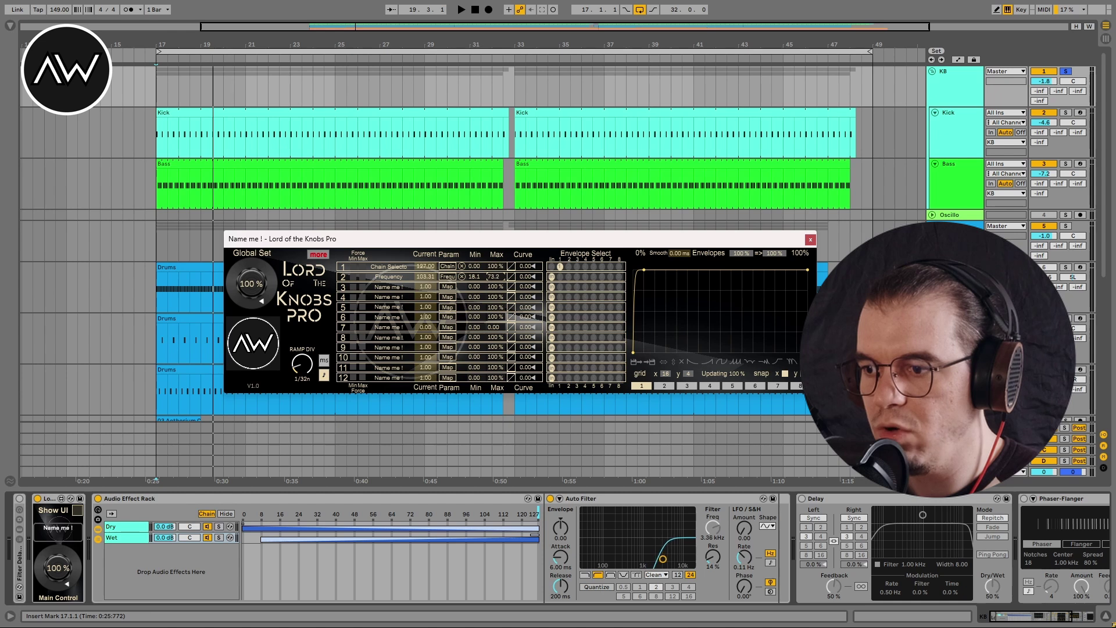
pyautogui.press('space')
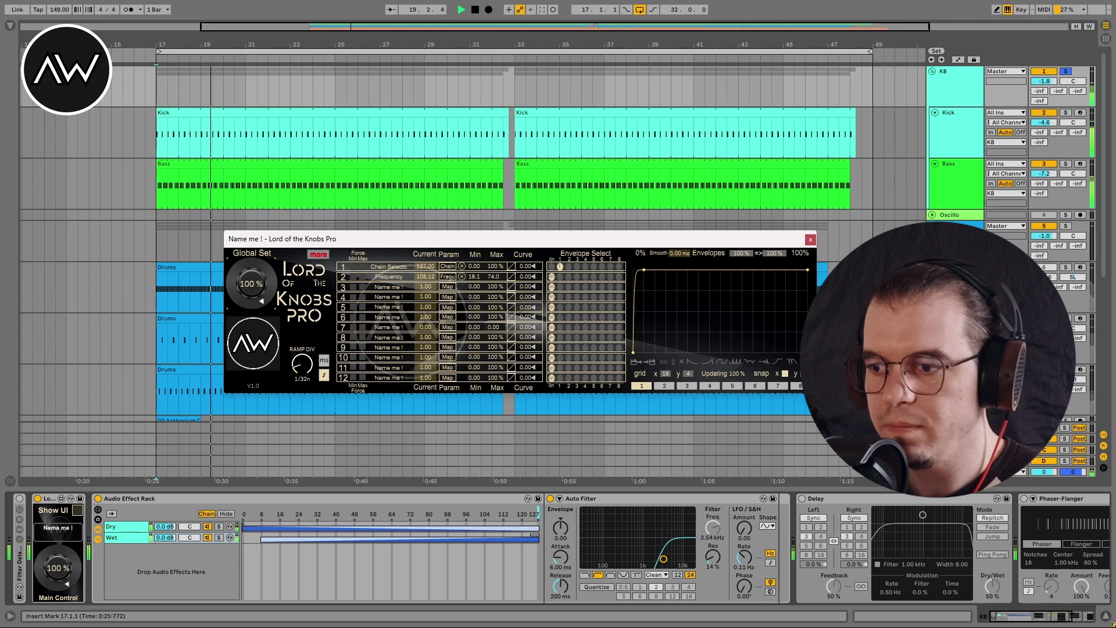
pyautogui.press('space')
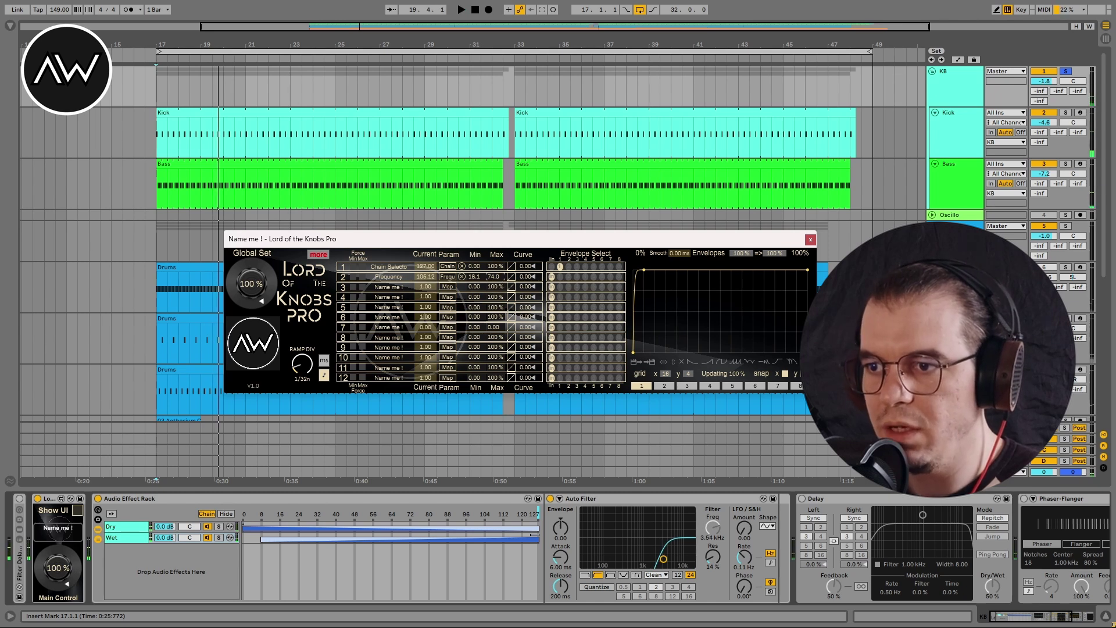
pyautogui.moveTo(492, 276); pyautogui.dragTo(493, 283)
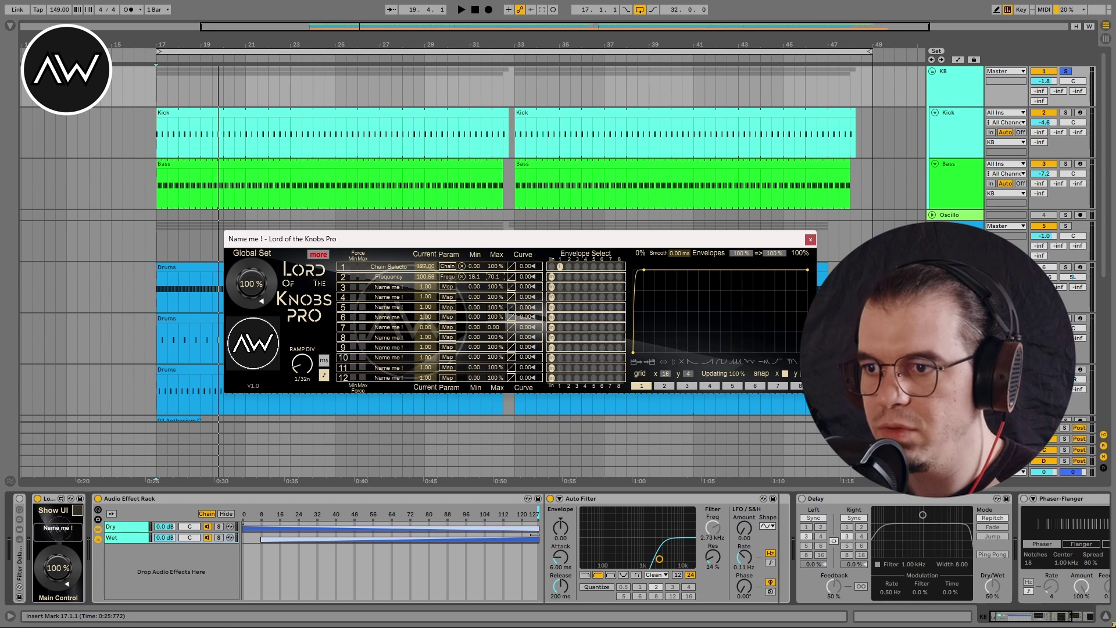
pyautogui.press('space')
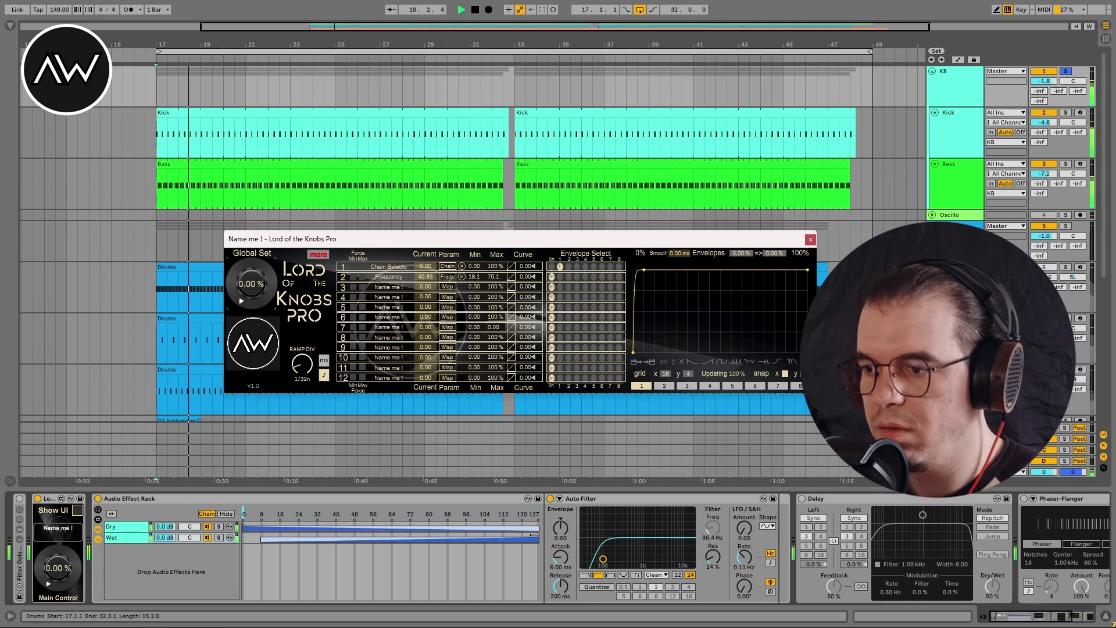
pyautogui.press('space')
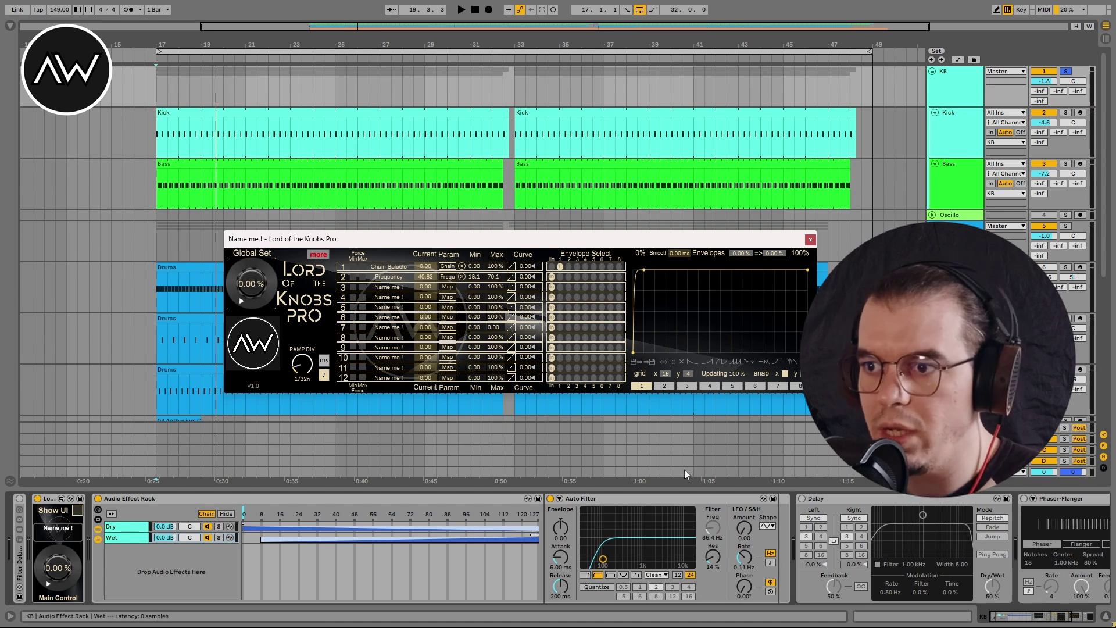
# Step: Map the third slot to the Auto Filter resonance and limit it to a minimum of 12.0 and a maximum of about 40
pyautogui.click(447, 286)
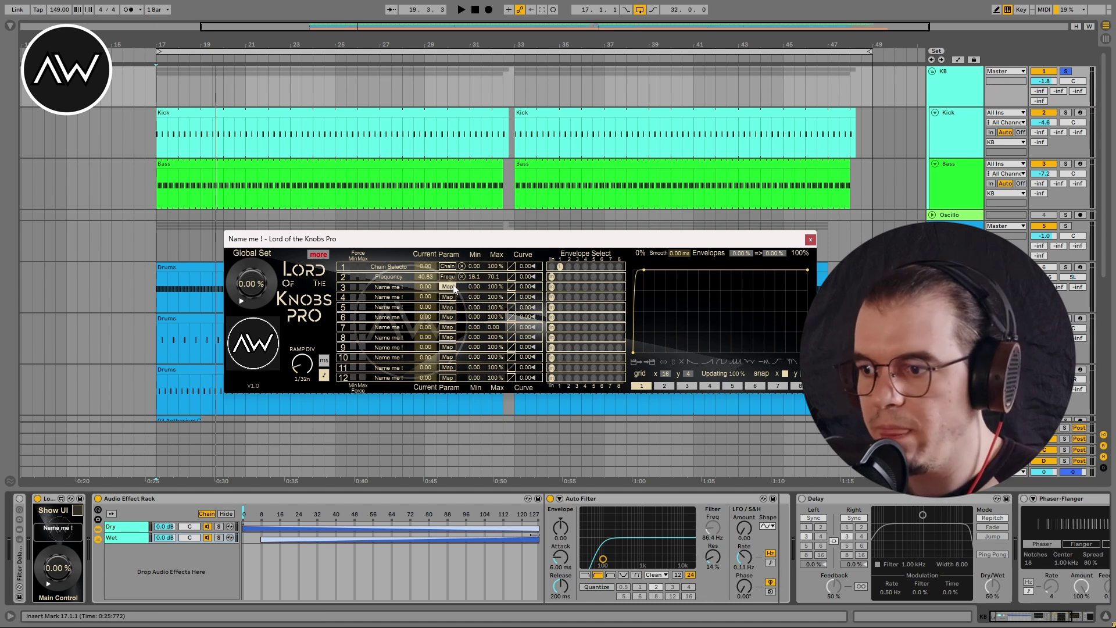
pyautogui.click(712, 557)
pyautogui.moveTo(475, 287); pyautogui.dragTo(474, 276)
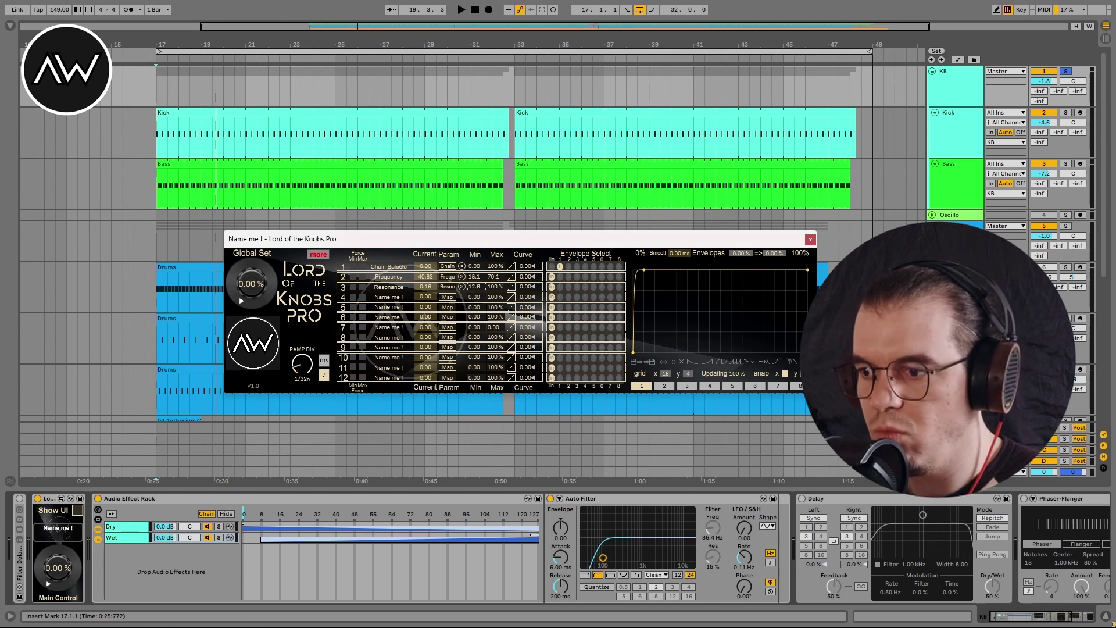
pyautogui.moveTo(485, 286); pyautogui.dragTo(484, 287)
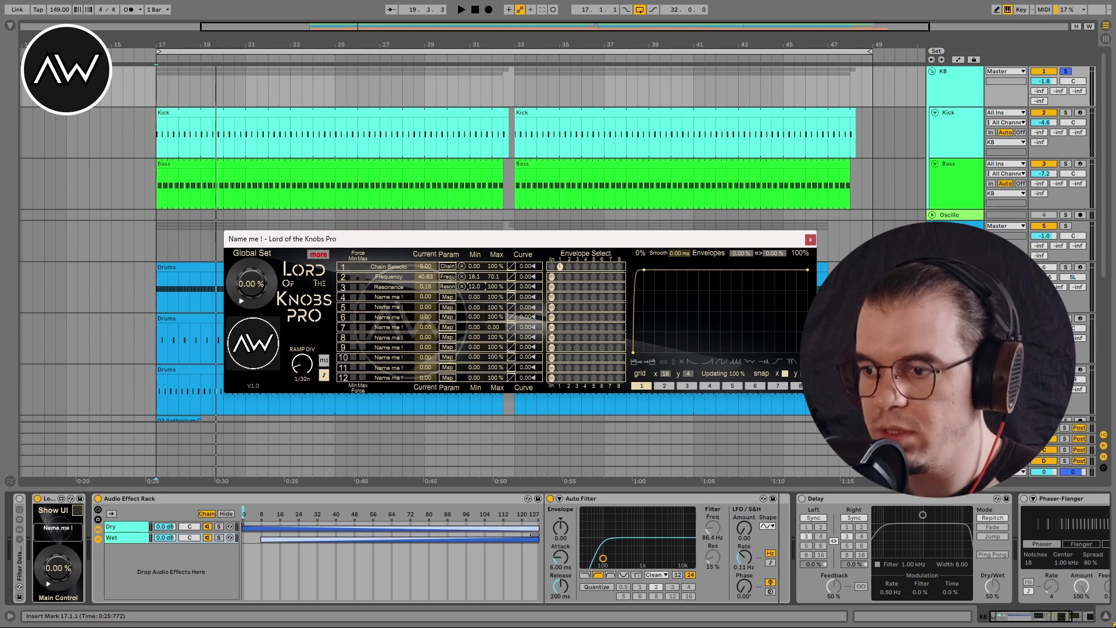
pyautogui.moveTo(226, 275); pyautogui.dragTo(227, 221)
pyautogui.moveTo(494, 289); pyautogui.dragTo(494, 312)
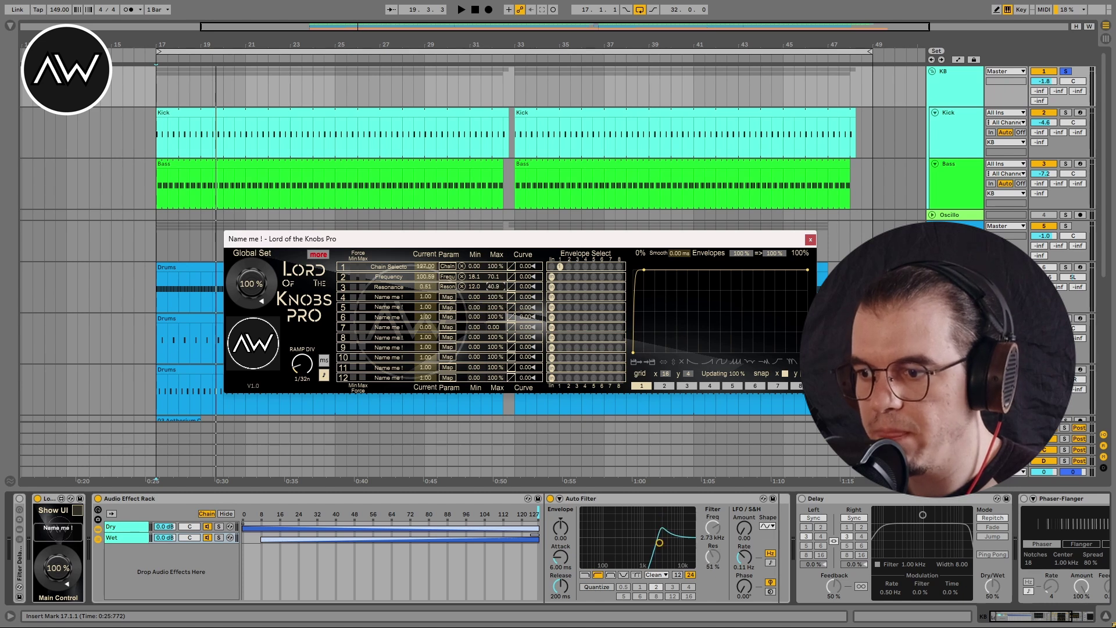
# Step: Audition the combined filter sweep with the Global Set knob and raise the Resonance slot's maximum to 50.0
pyautogui.doubleClick(261, 281)
pyautogui.press('space')
pyautogui.moveTo(262, 282); pyautogui.dragTo(261, 230)
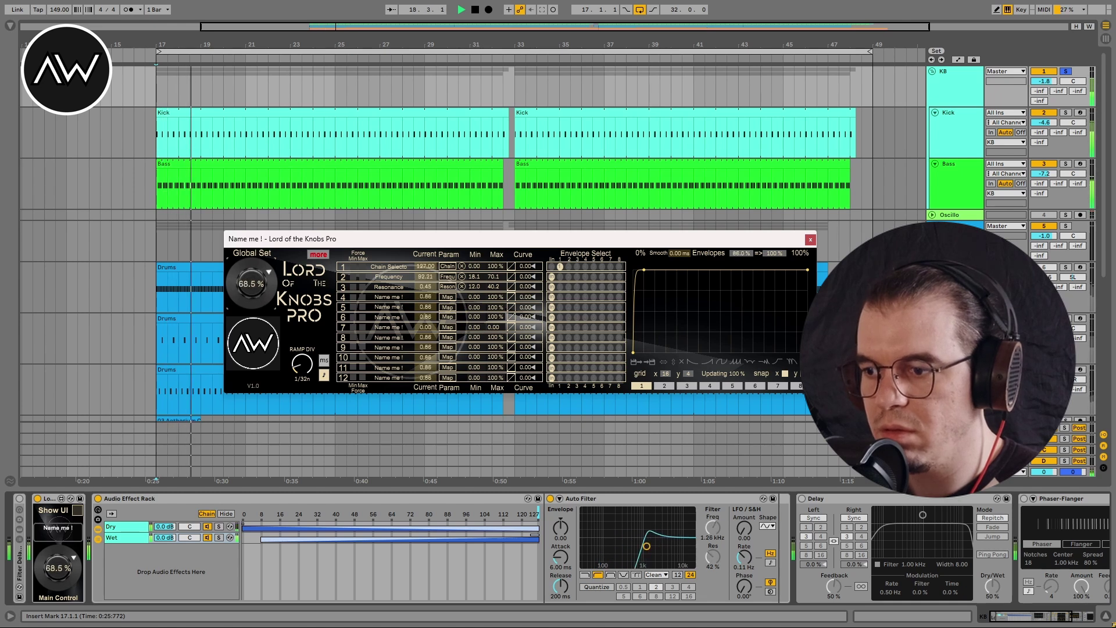
pyautogui.press('space')
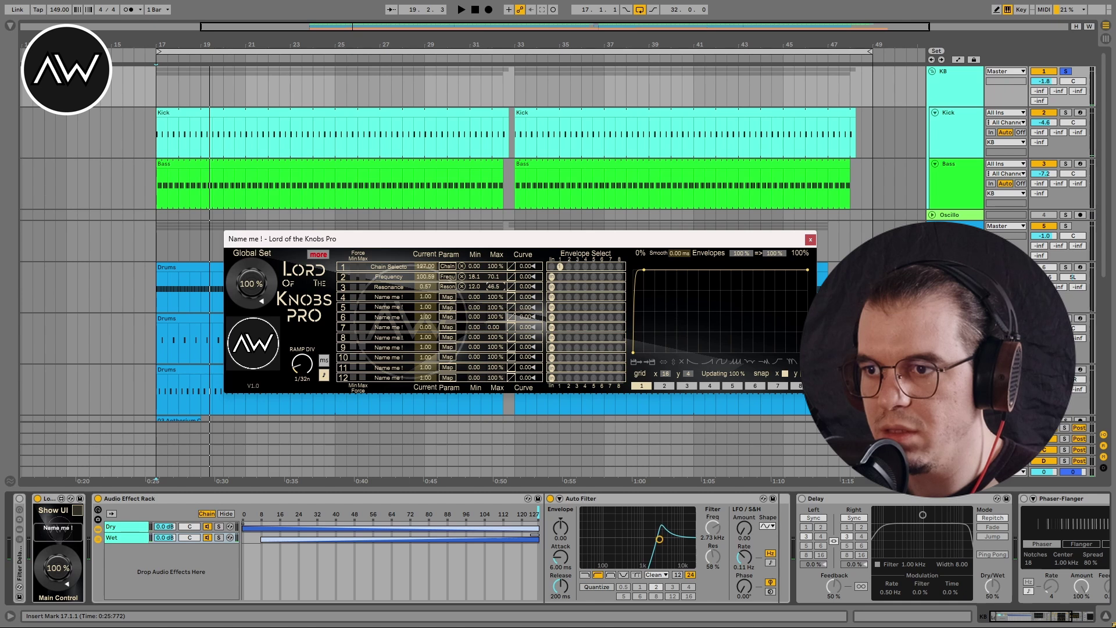
pyautogui.press('space')
pyautogui.moveTo(261, 255)
pyautogui.mouseDown()
pyautogui.moveTo(262, 308)
pyautogui.moveTo(256, 256)
pyautogui.mouseUp()
pyautogui.press('space')
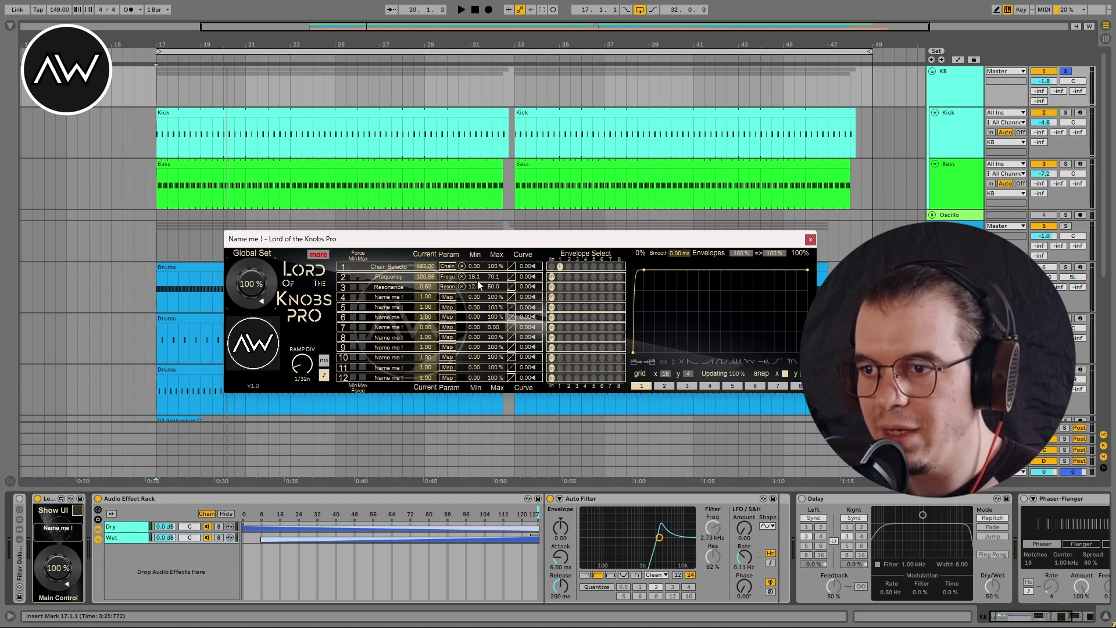
# Step: Raise the Frequency slot's maximum to 75.0, audition the sweep and return Global Set to 0 %
pyautogui.moveTo(493, 276); pyautogui.dragTo(493, 272)
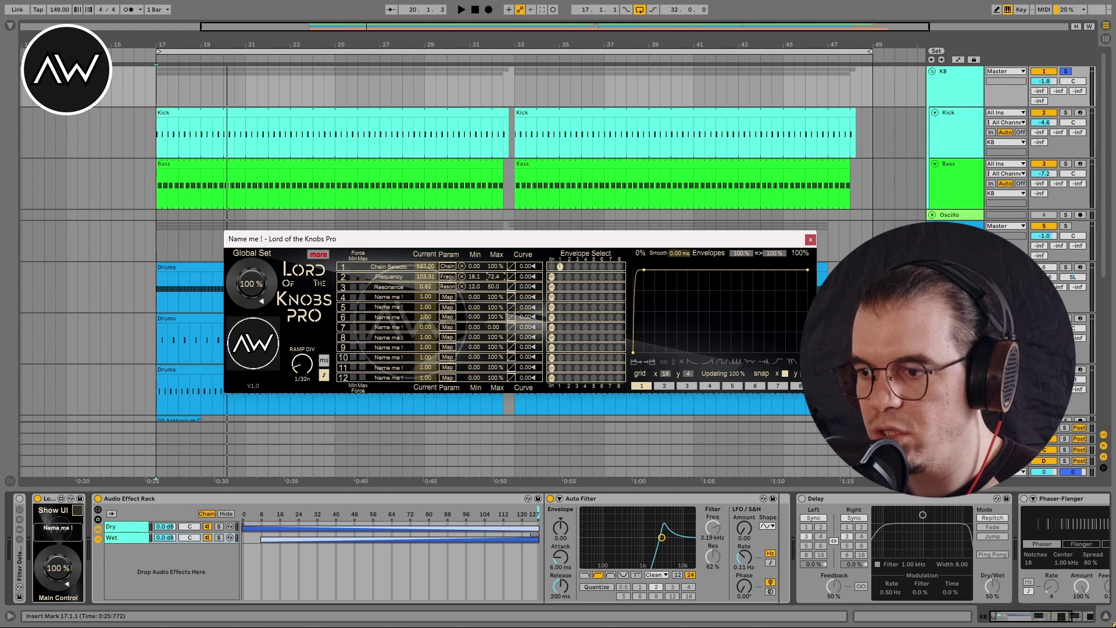
pyautogui.press('space')
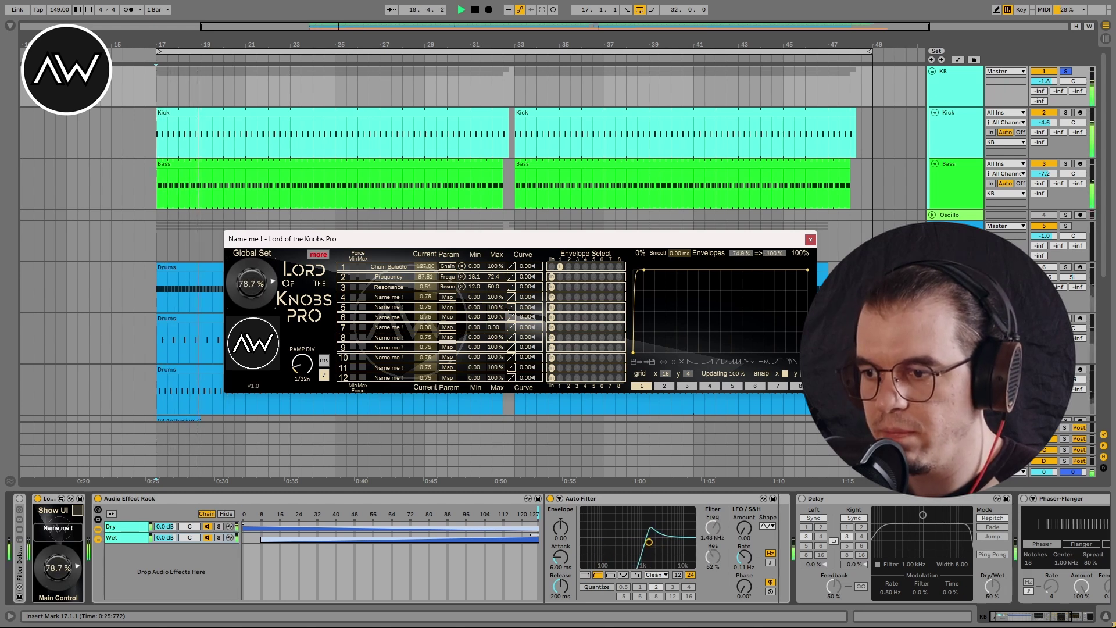
pyautogui.press('space')
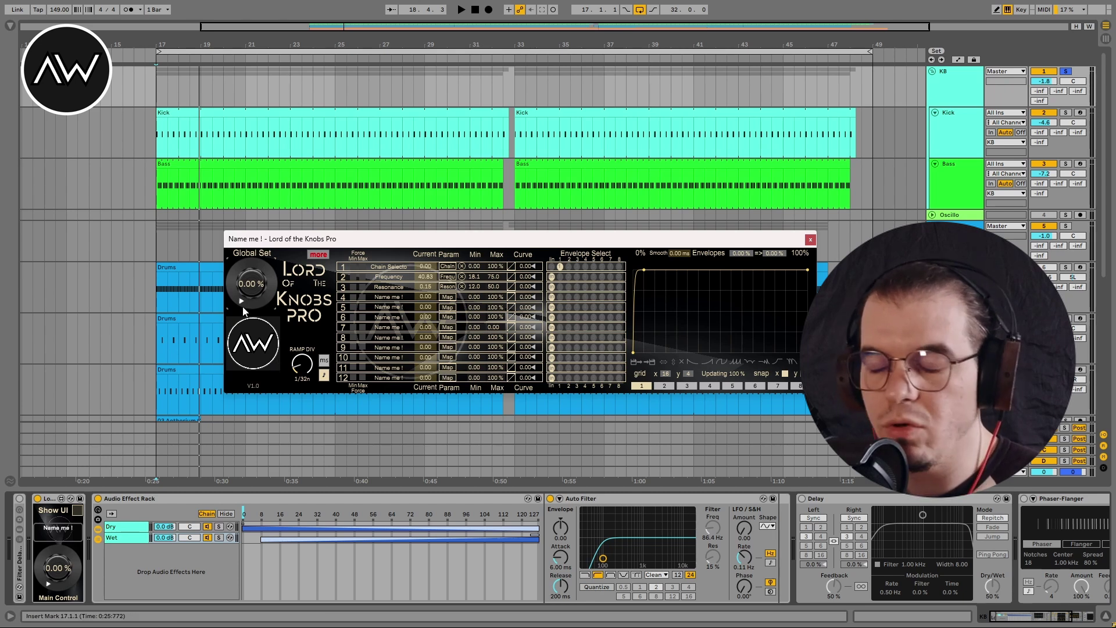
pyautogui.moveTo(257, 301)
pyautogui.mouseDown()
pyautogui.moveTo(257, 271)
pyautogui.moveTo(260, 298)
pyautogui.mouseUp()
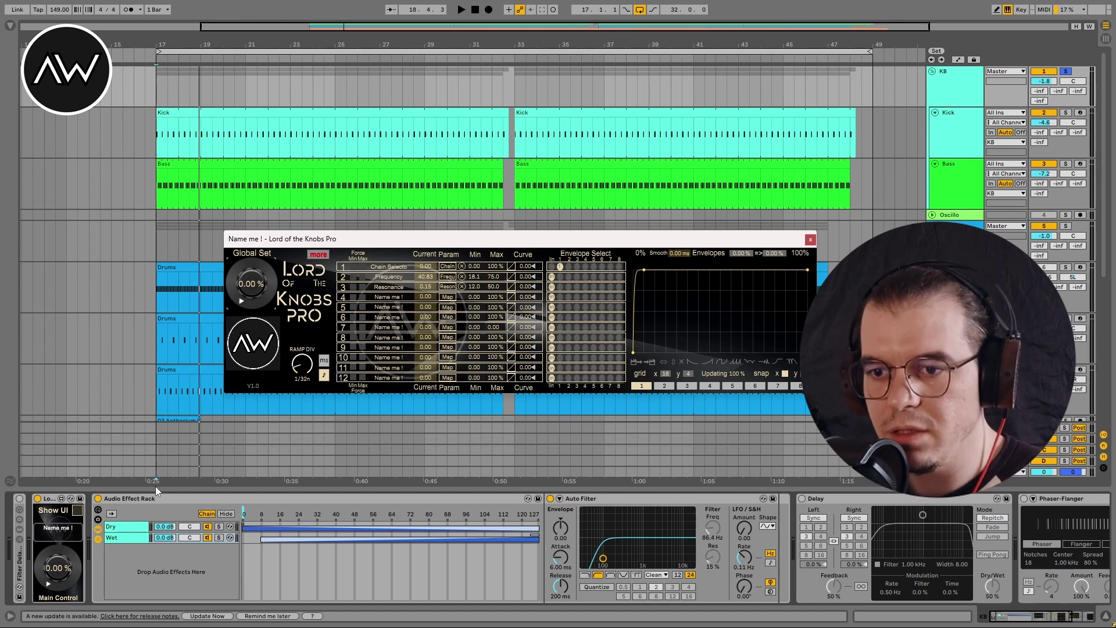
# Step: Collapse the Audio Effect Rack and map the fourth slot to the Delay's Dry/Wet
pyautogui.doubleClick(182, 499)
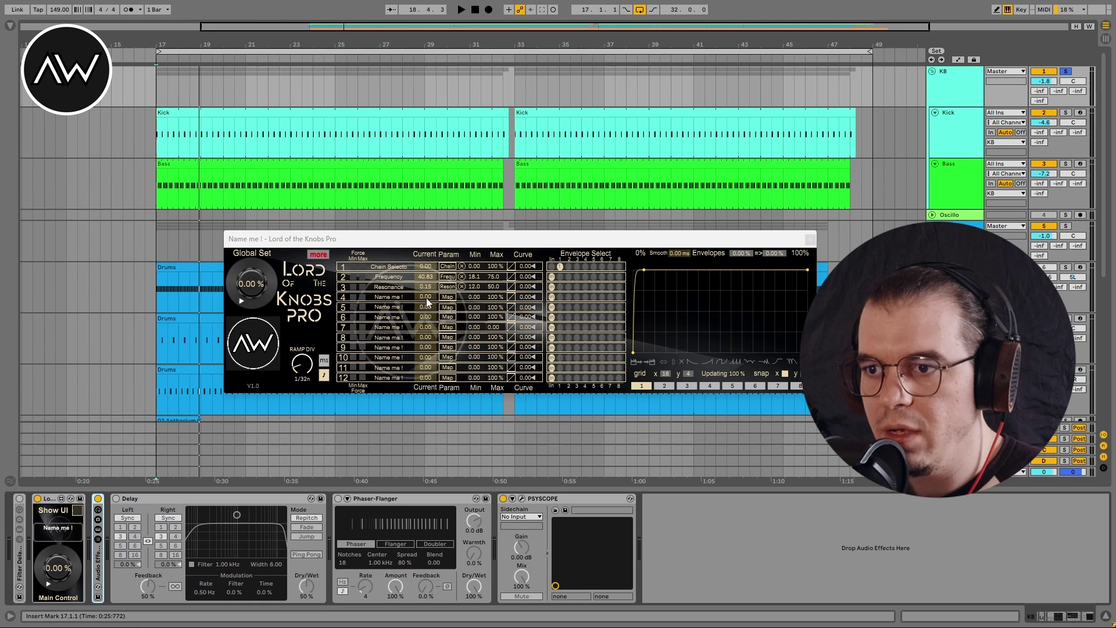
pyautogui.click(447, 296)
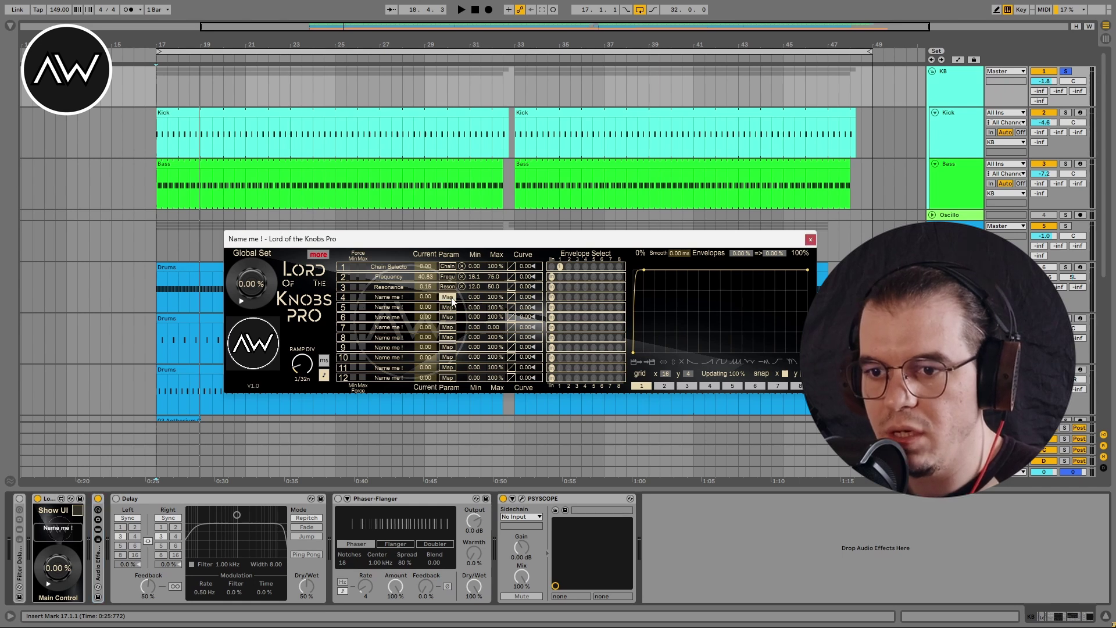
pyautogui.click(307, 584)
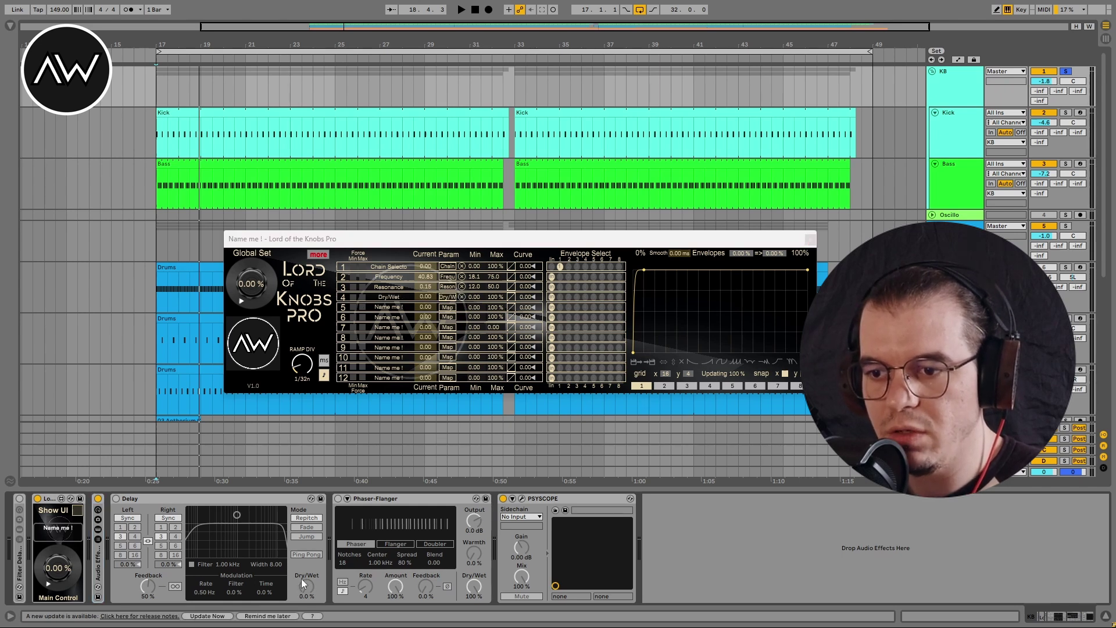
# Step: Turn on the Delay, set its synced time to 2 on both channels and its feedback to 26 %
pyautogui.click(117, 498)
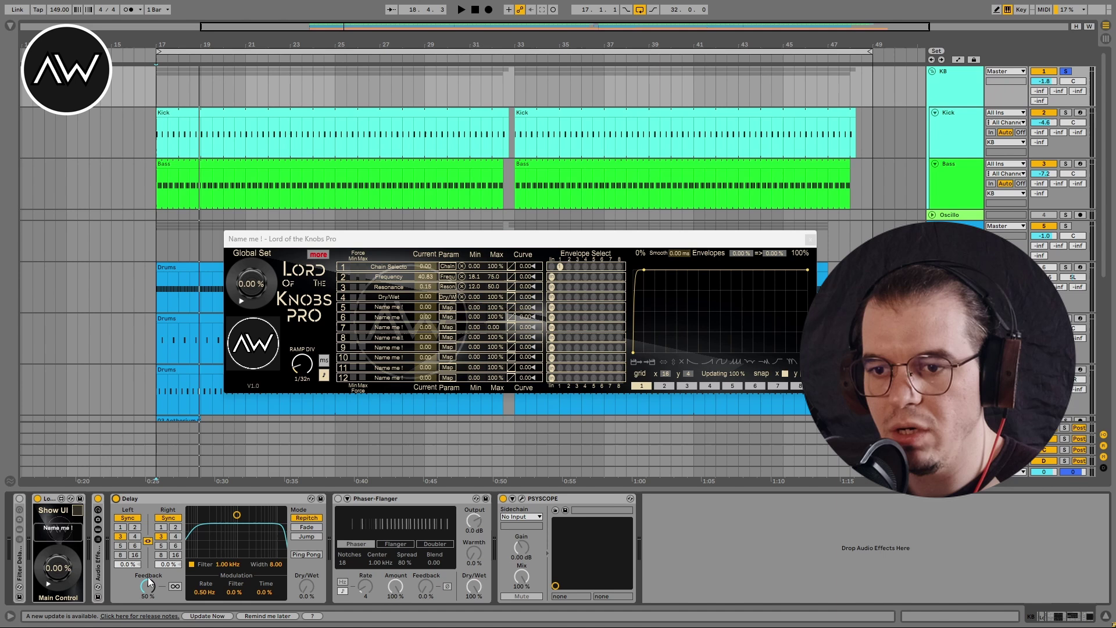
pyautogui.click(175, 527)
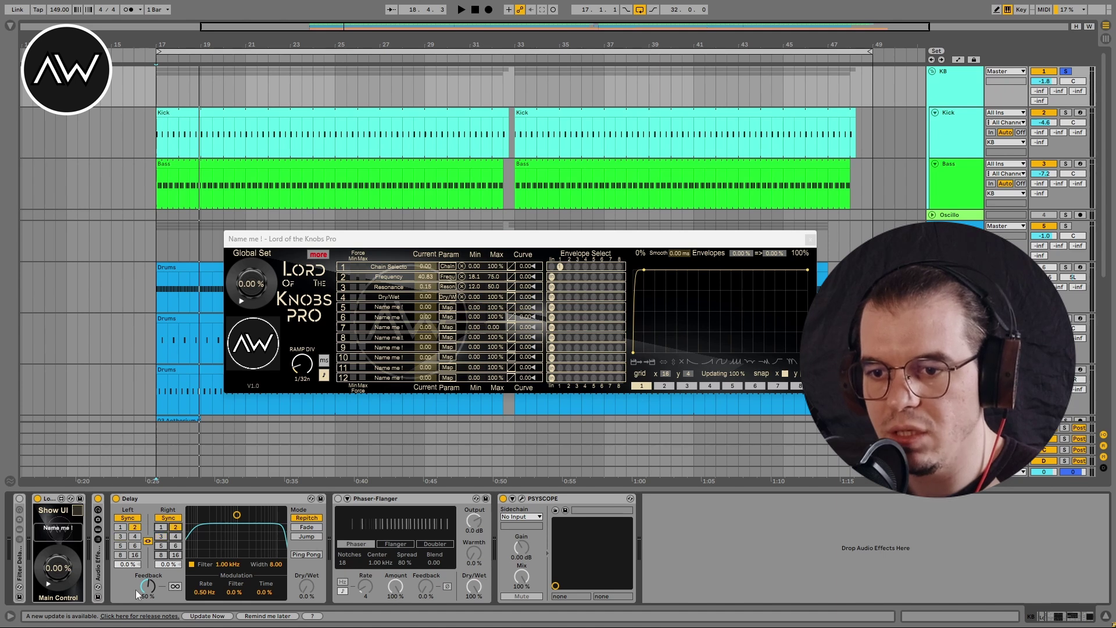
pyautogui.moveTo(135, 590); pyautogui.dragTo(135, 592)
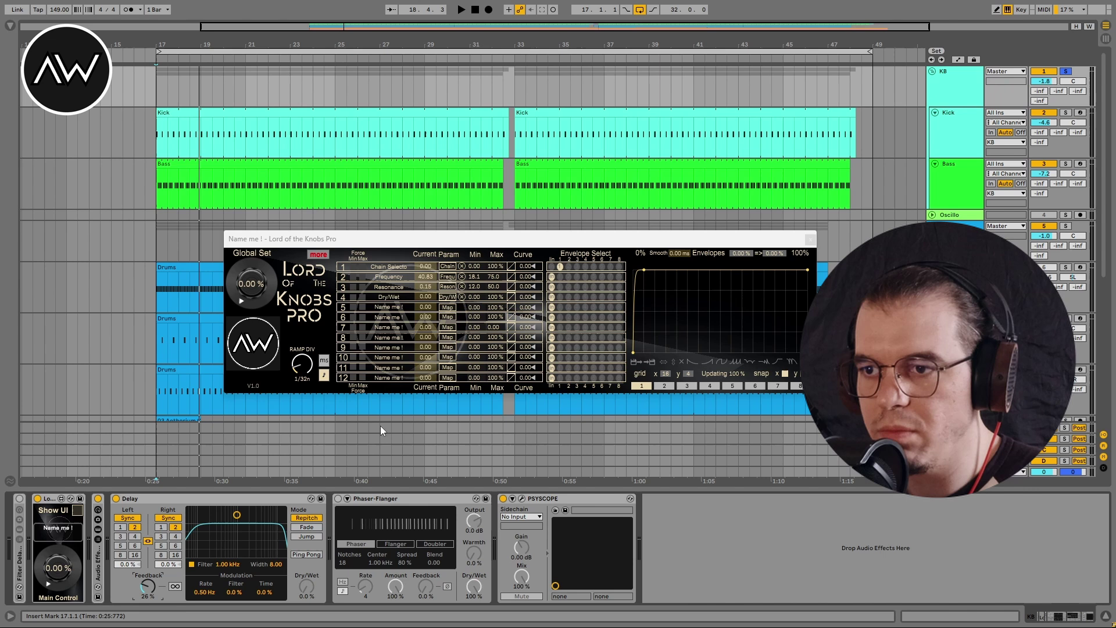
# Step: Rename the fourth slot Delay and the Lord of the Knobs device Filter delay phaser
pyautogui.doubleClick(403, 297)
pyautogui.write('Delay')
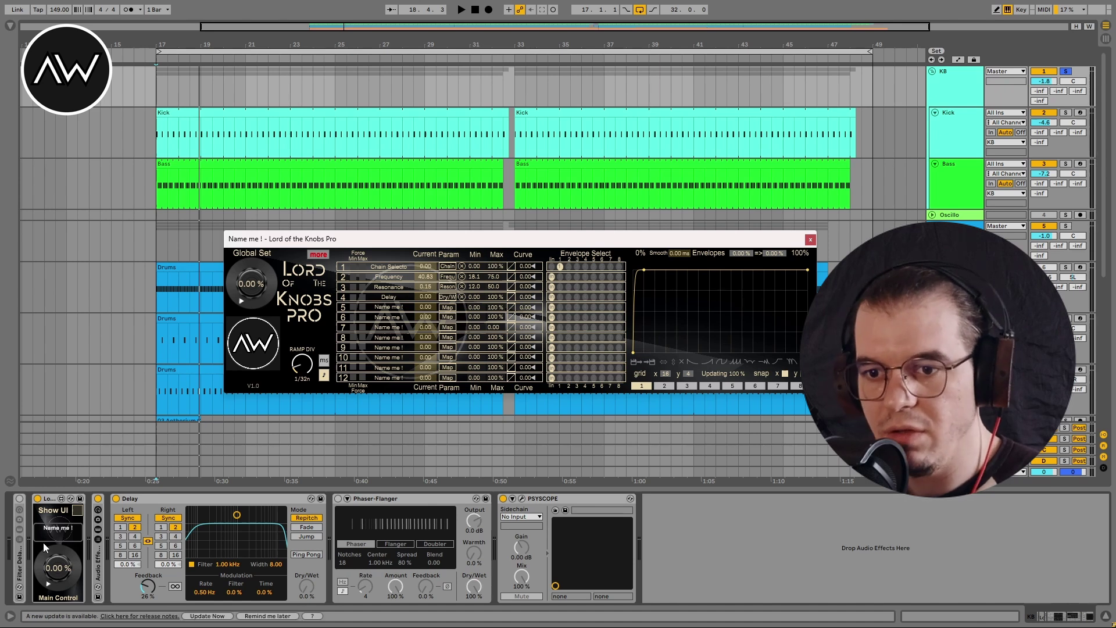
pyautogui.doubleClick(70, 529)
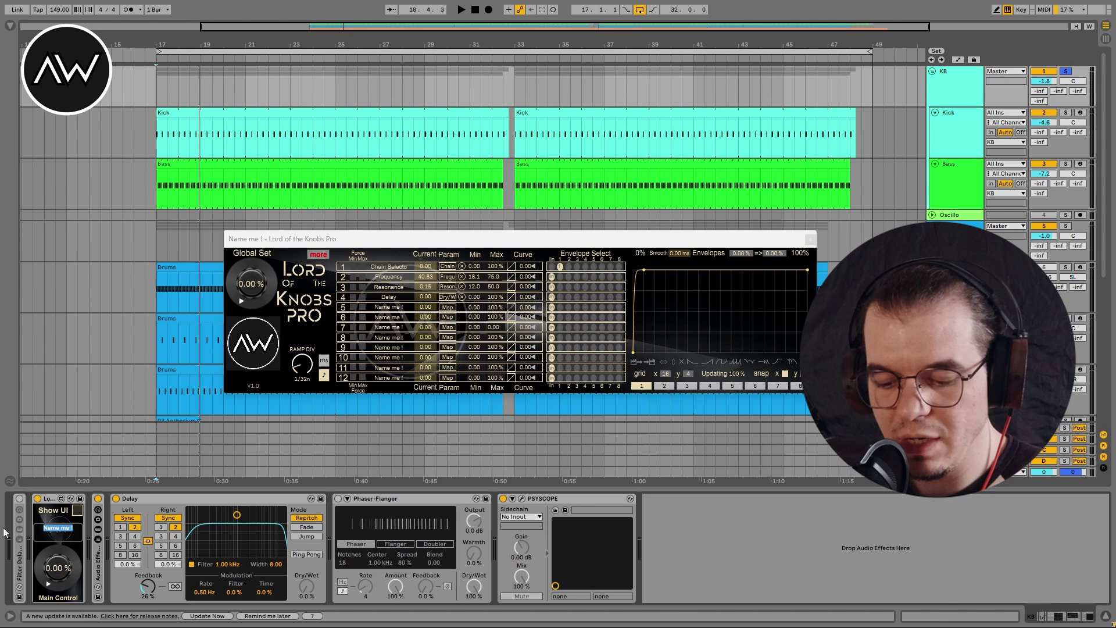
pyautogui.write('Filter delay phaser')
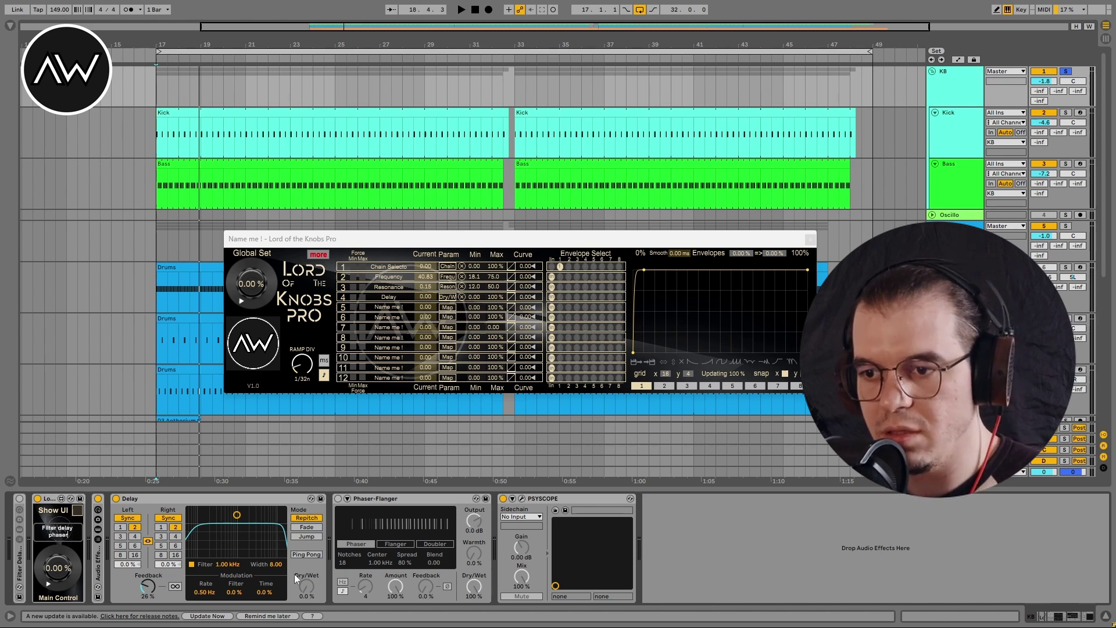
pyautogui.press('Return')
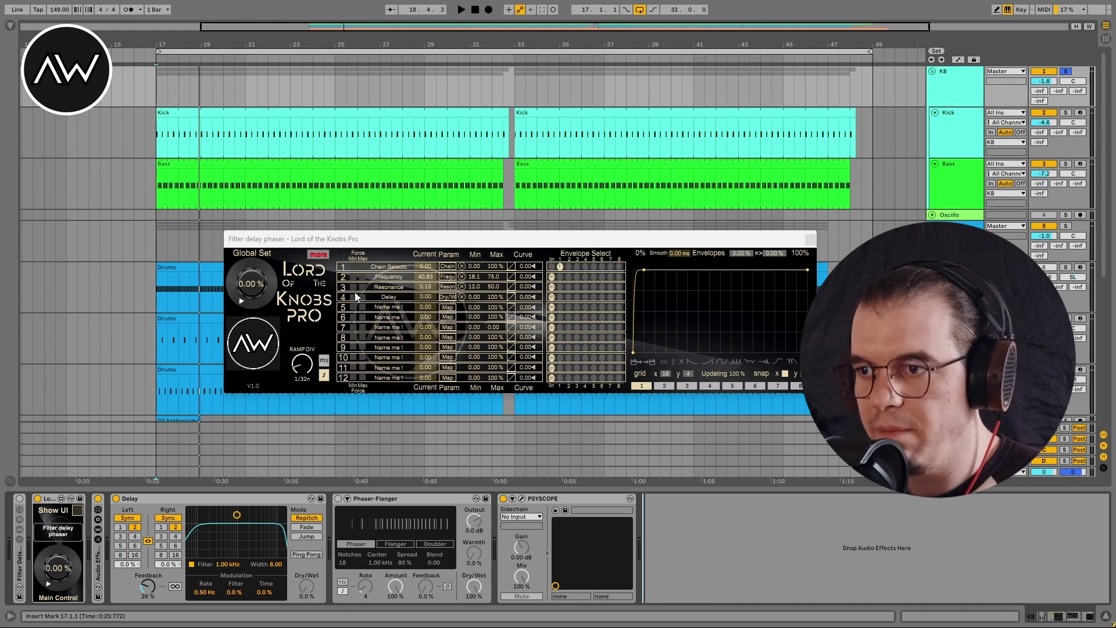
# Step: Assign the Delay slot to envelope 2 and shape it flat at zero until halfway, rising in a rounded convex curve to full
pyautogui.click(567, 296)
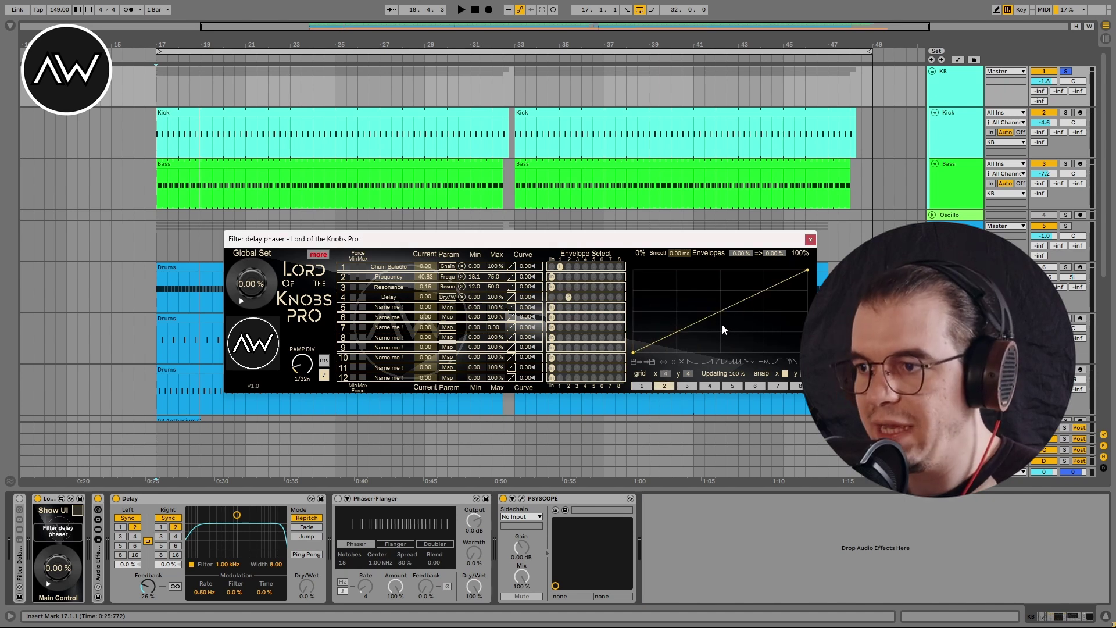
pyautogui.moveTo(720, 313); pyautogui.dragTo(725, 371)
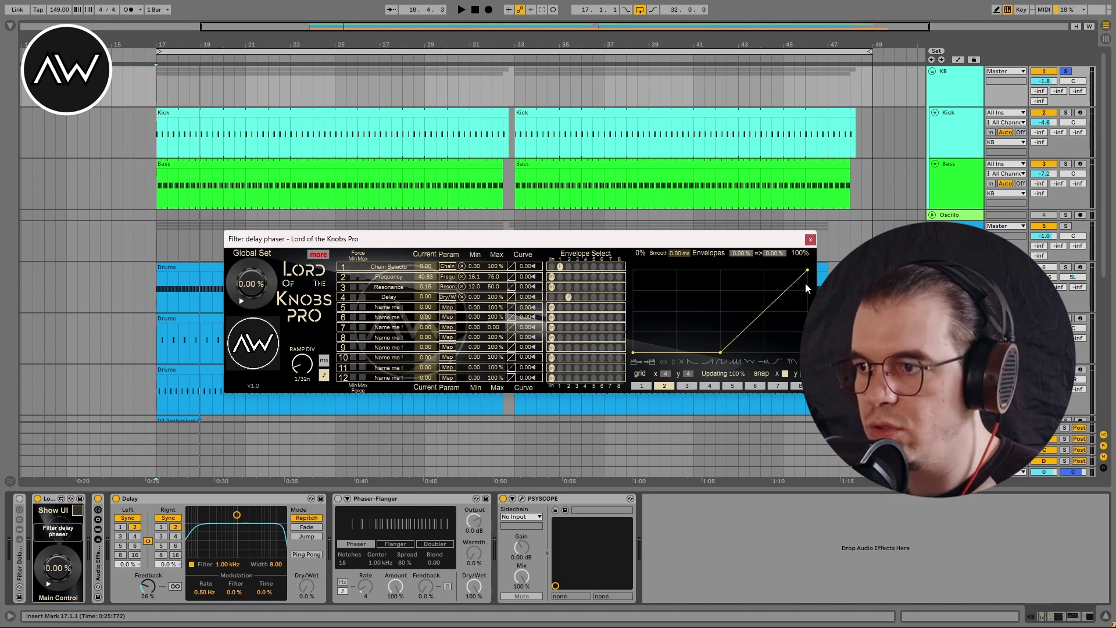
pyautogui.moveTo(808, 270)
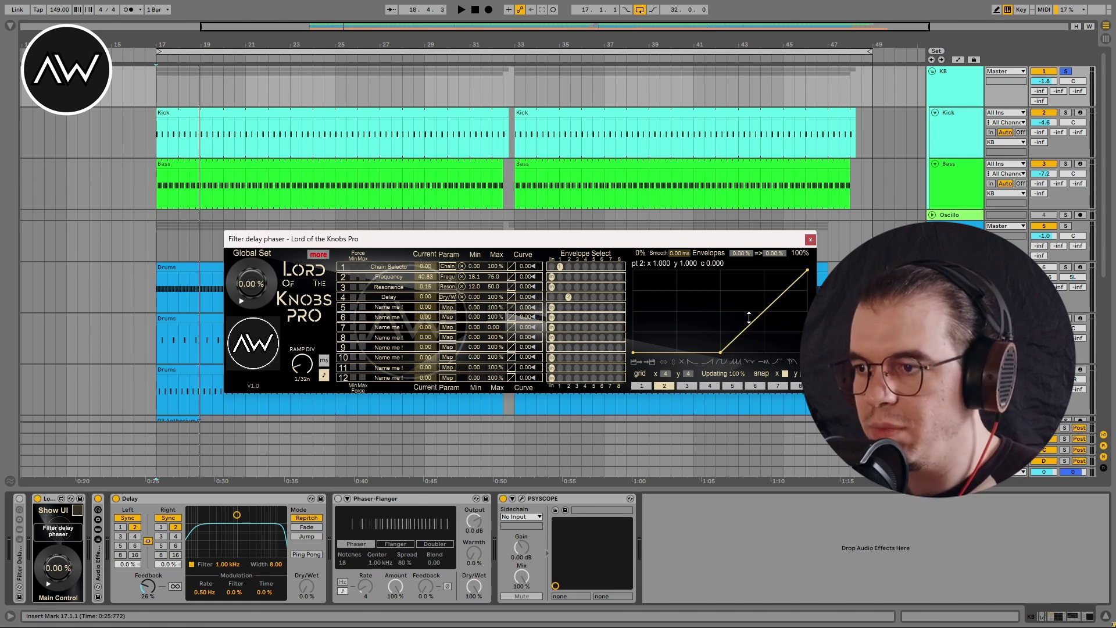
pyautogui.scroll(-3, 808, 270)
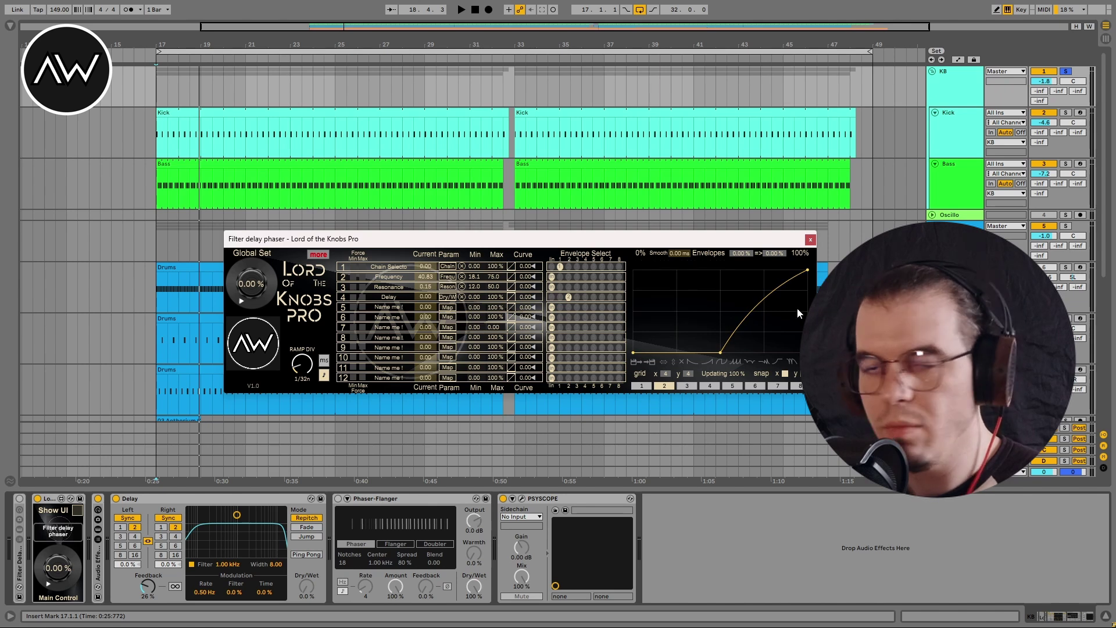
pyautogui.moveTo(759, 312)
pyautogui.mouseDown()
pyautogui.moveTo(759, 244)
pyautogui.moveTo(758, 307)
pyautogui.mouseUp()
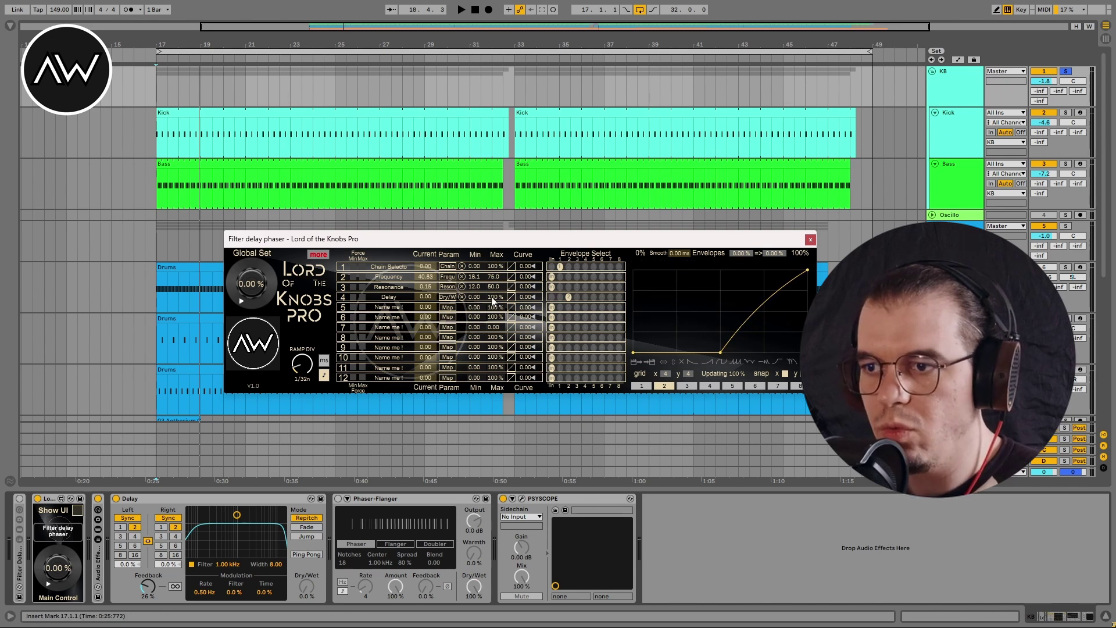
# Step: Audition the Global Set sweep with the Delay slot's maximum at 50.0, and raise that maximum to 60.0
pyautogui.moveTo(494, 296); pyautogui.dragTo(494, 314)
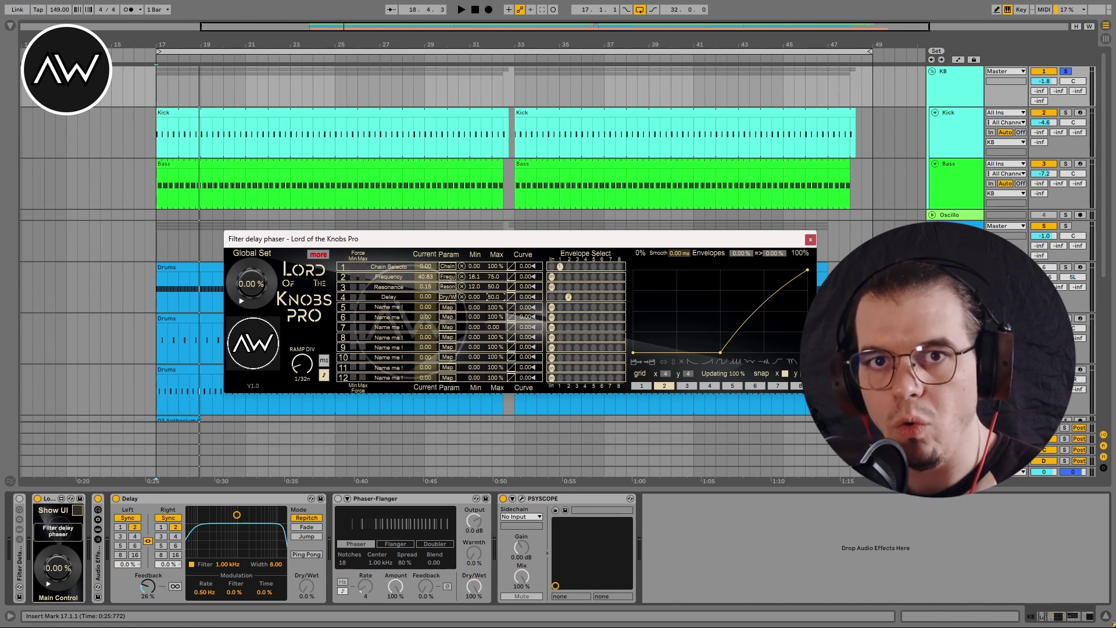
pyautogui.press('space')
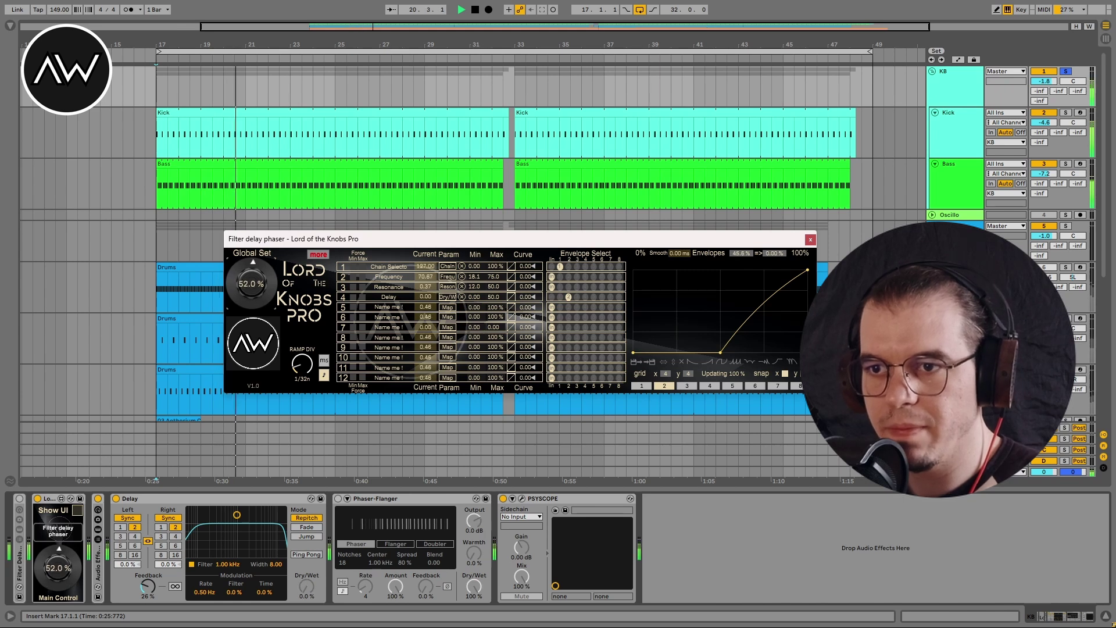
pyautogui.press('space')
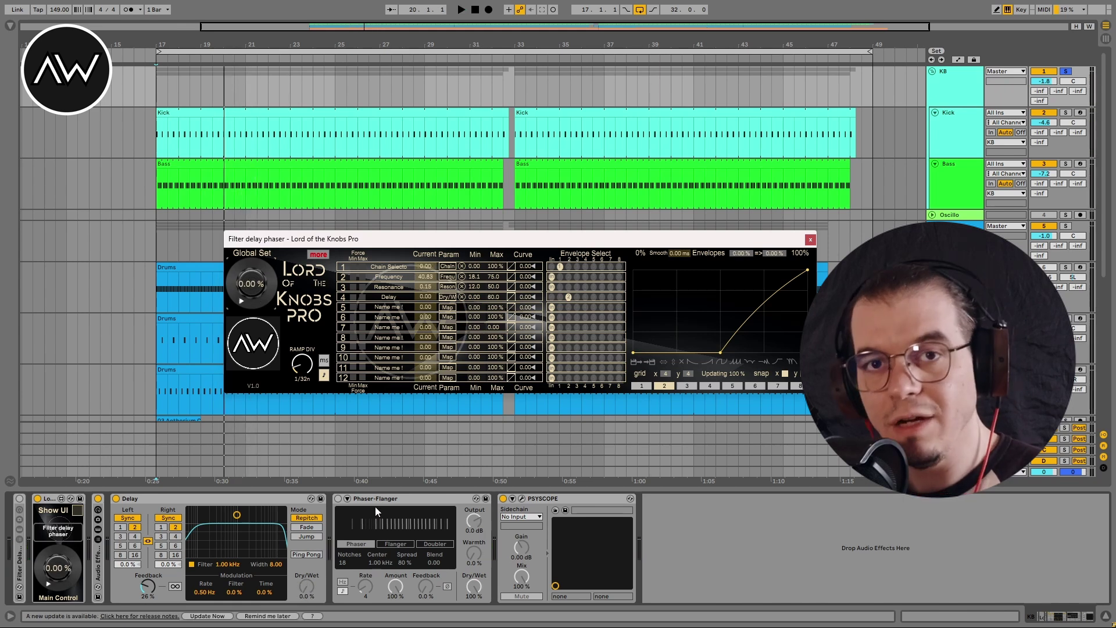
# Step: Turn on the Phaser-Flanger and test the Global Set knob up to about 81 %, returning it to 0 %
pyautogui.click(339, 498)
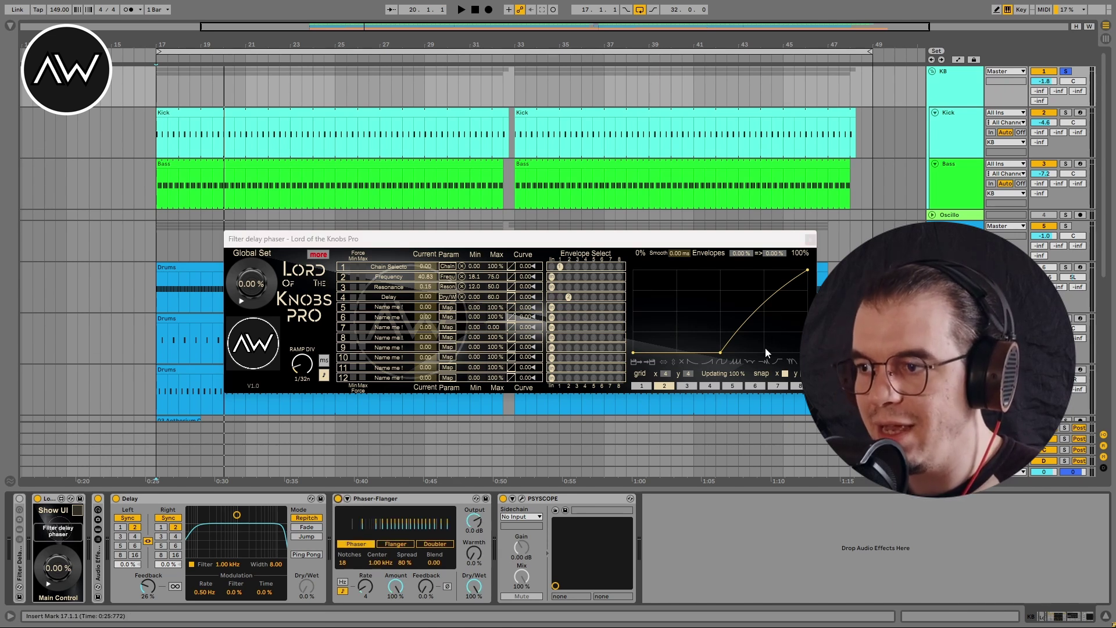
pyautogui.moveTo(269, 279); pyautogui.dragTo(269, 244)
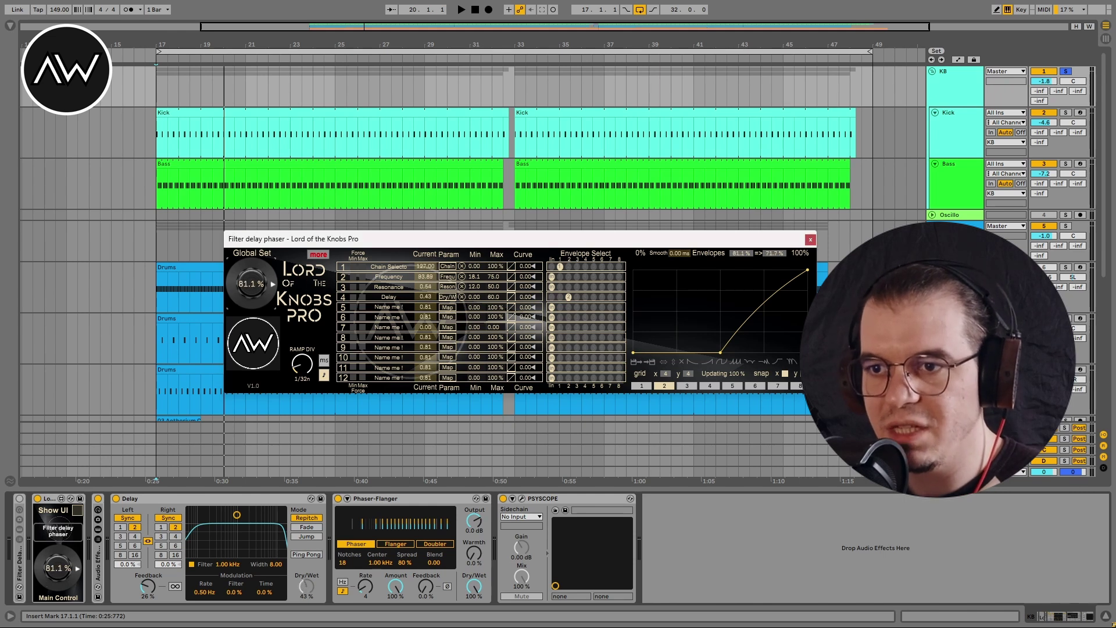
pyautogui.moveTo(250, 283); pyautogui.dragTo(251, 349)
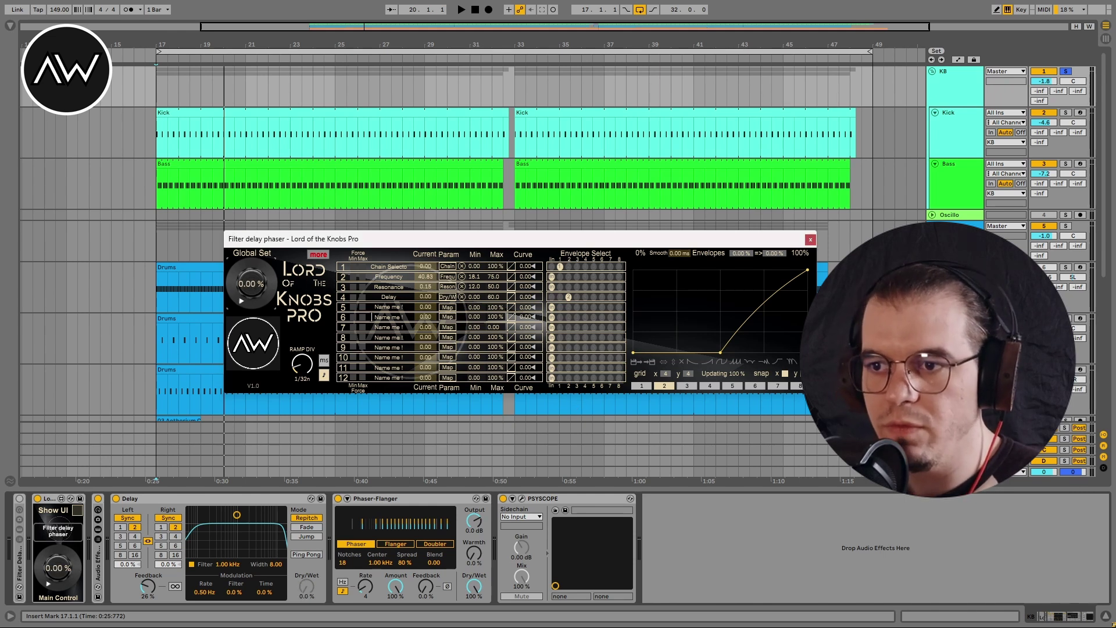
# Step: Map the fifth slot to the Phaser-Flanger's Dry/Wet and rename the slot Phaser
pyautogui.click(448, 308)
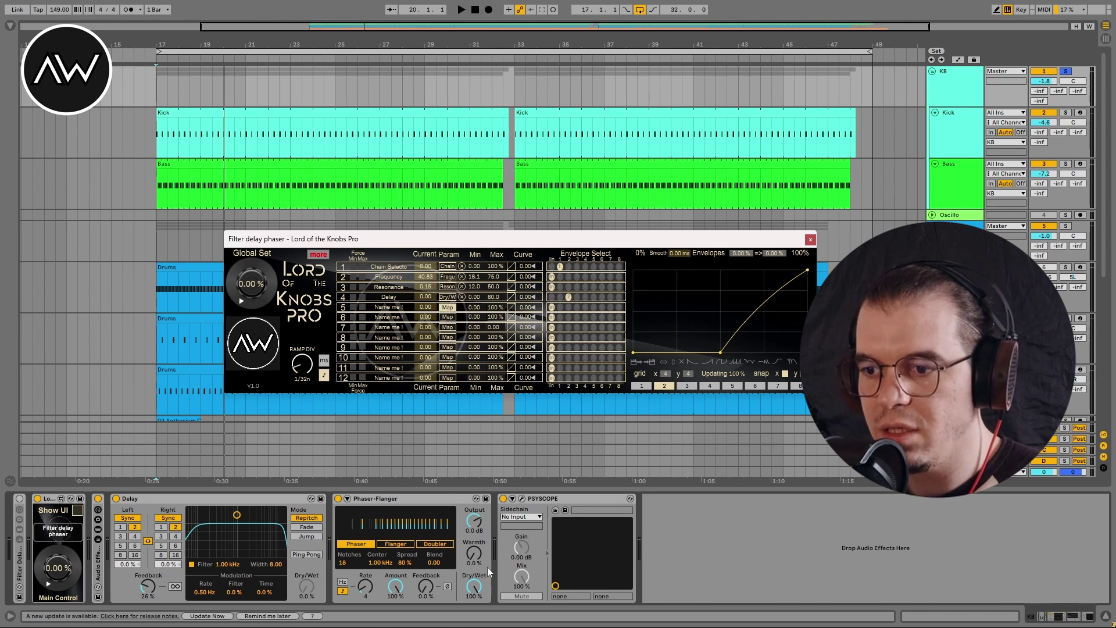
pyautogui.click(476, 587)
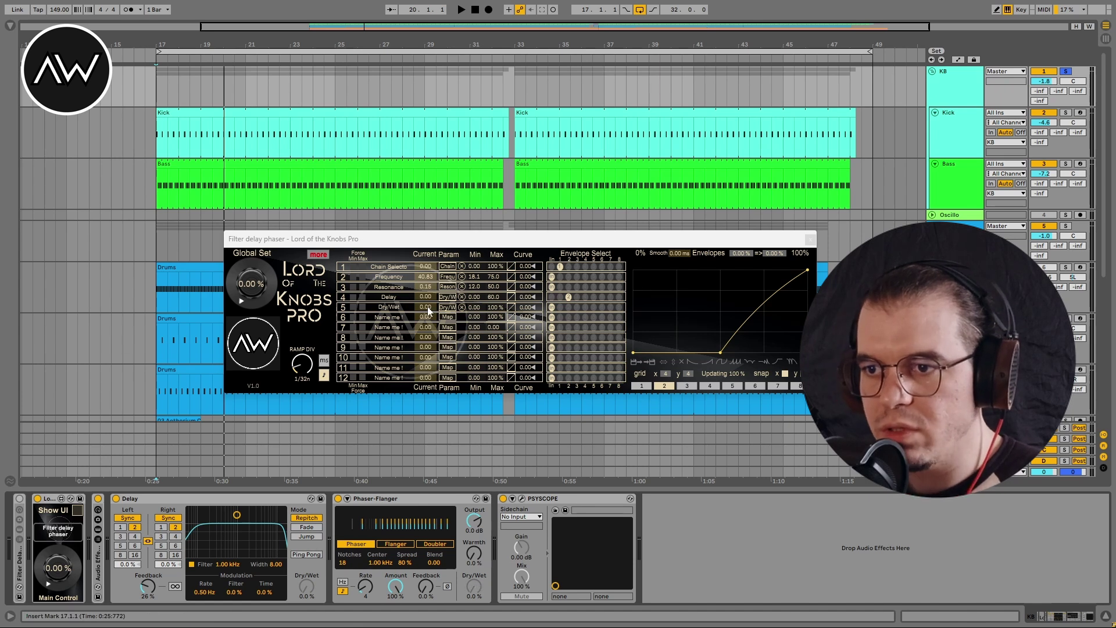
pyautogui.doubleClick(388, 306)
pyautogui.write('Phaser')
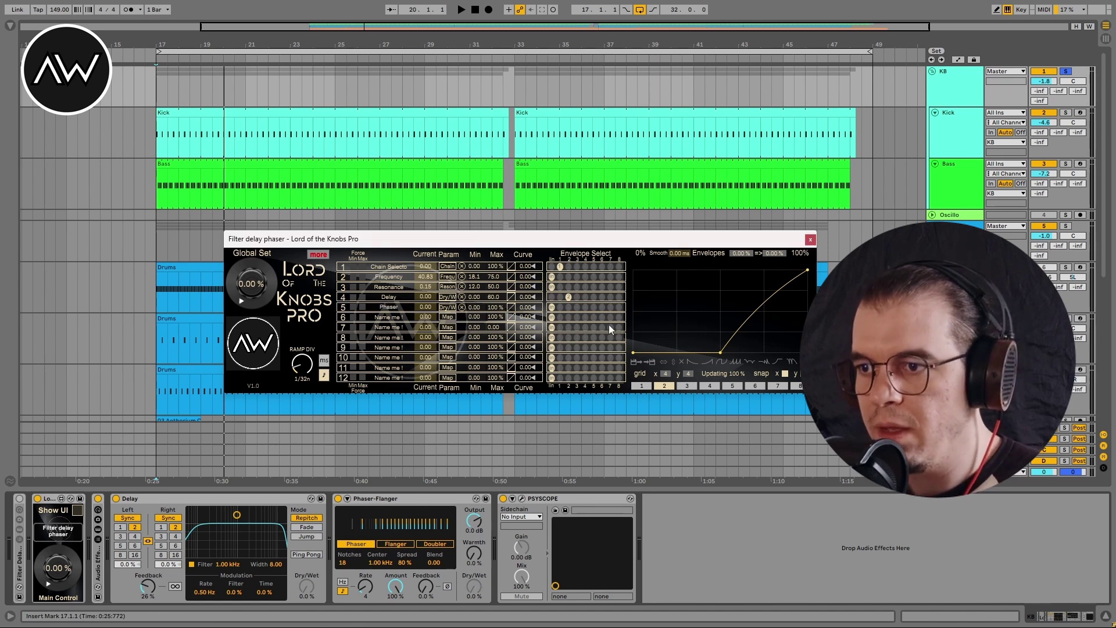
# Step: Assign the Phaser slot to envelope 3 and shape it flat at zero until about three quarters, rising in a steep concave curve to full
pyautogui.click(576, 307)
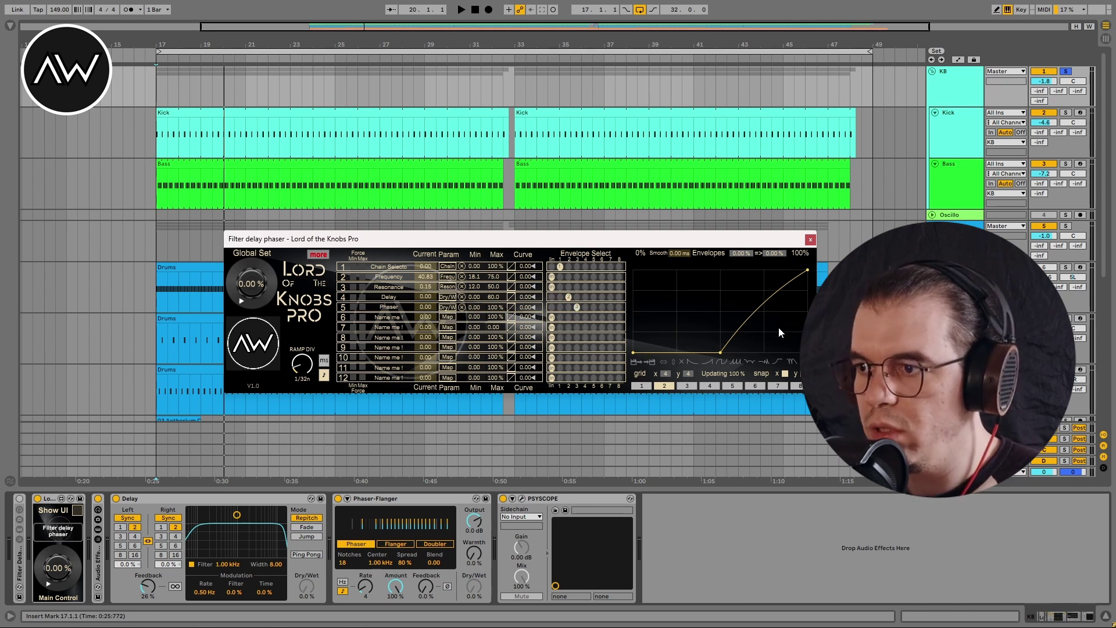
pyautogui.click(687, 384)
pyautogui.moveTo(751, 332); pyautogui.dragTo(770, 380)
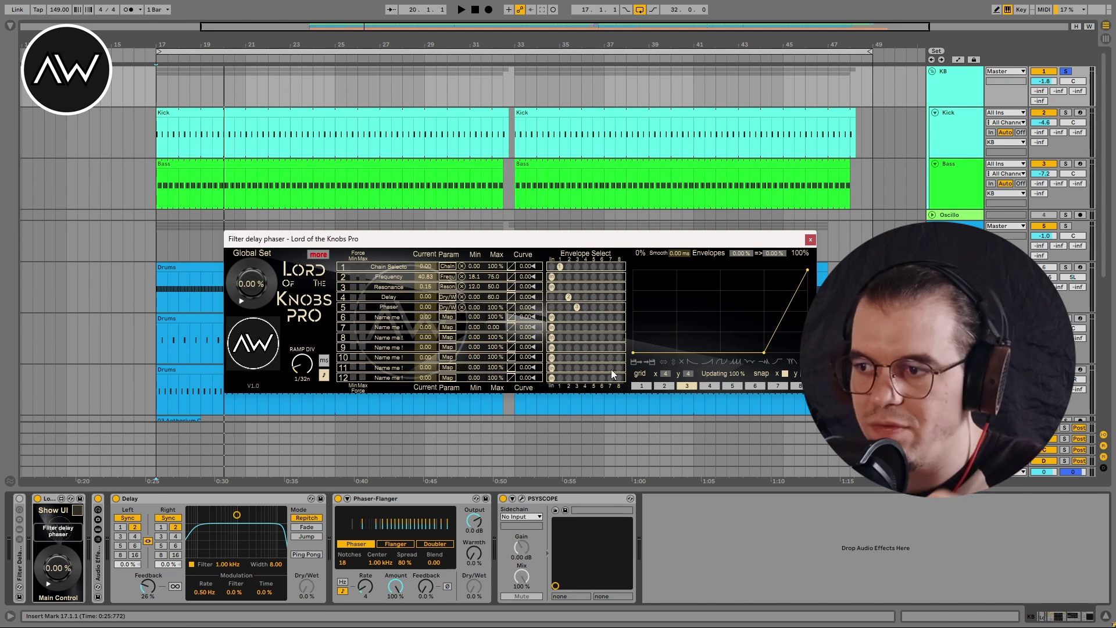
pyautogui.moveTo(783, 310); pyautogui.dragTo(791, 324)
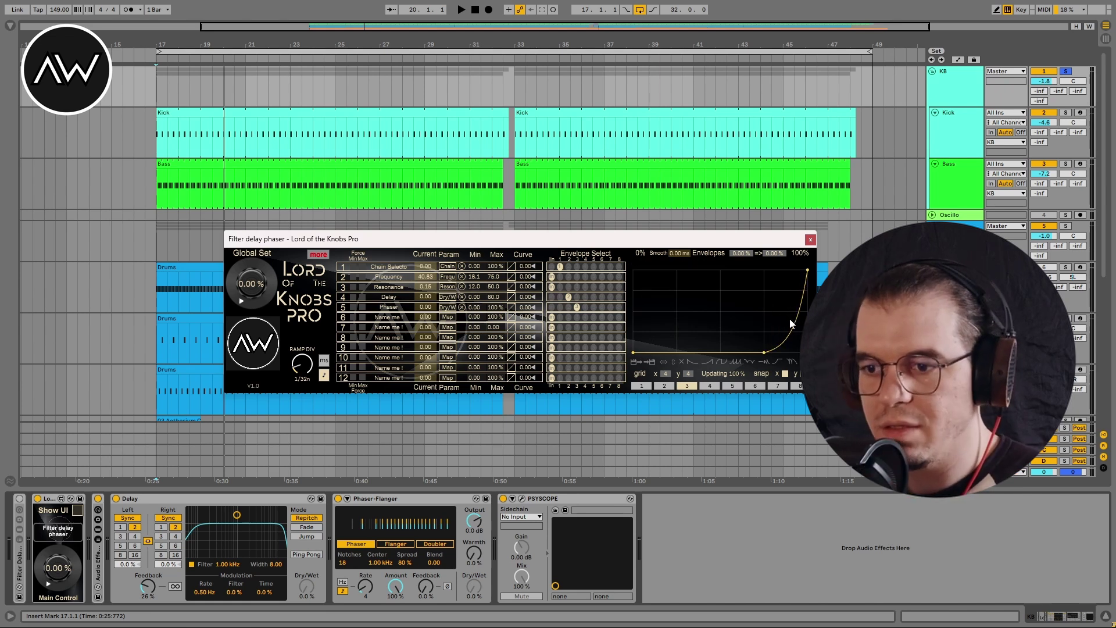
# Step: Audition the full Global Set sweep while raising the Phaser-Flanger's feedback to about 64 %, and reset Global Set to 0 %
pyautogui.press('space')
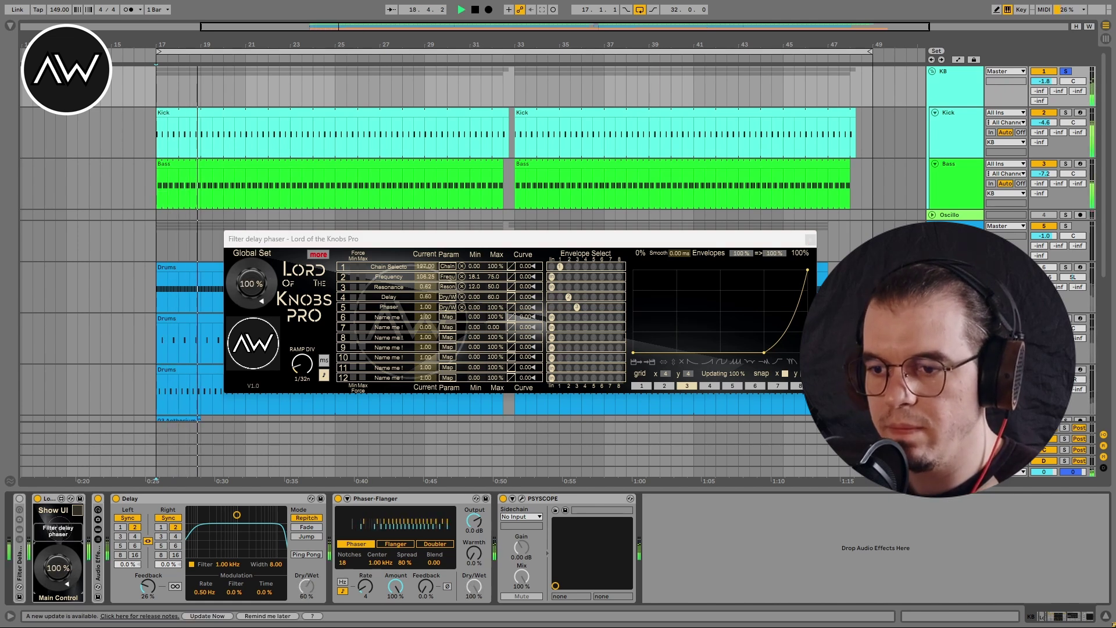
pyautogui.press('space')
pyautogui.moveTo(426, 593); pyautogui.dragTo(427, 552)
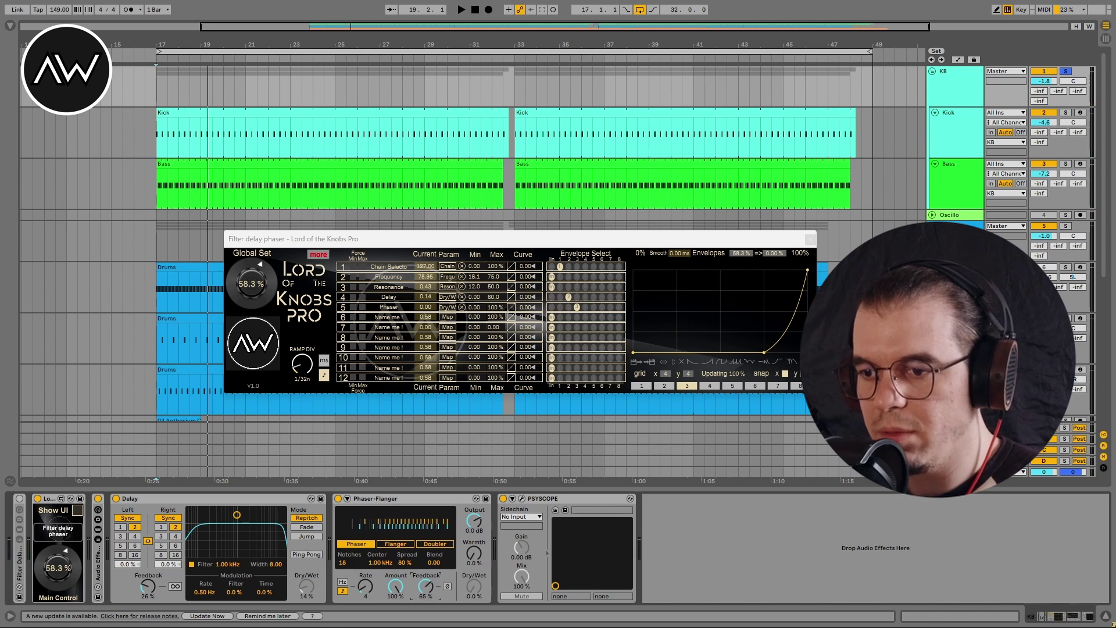
pyautogui.press('space')
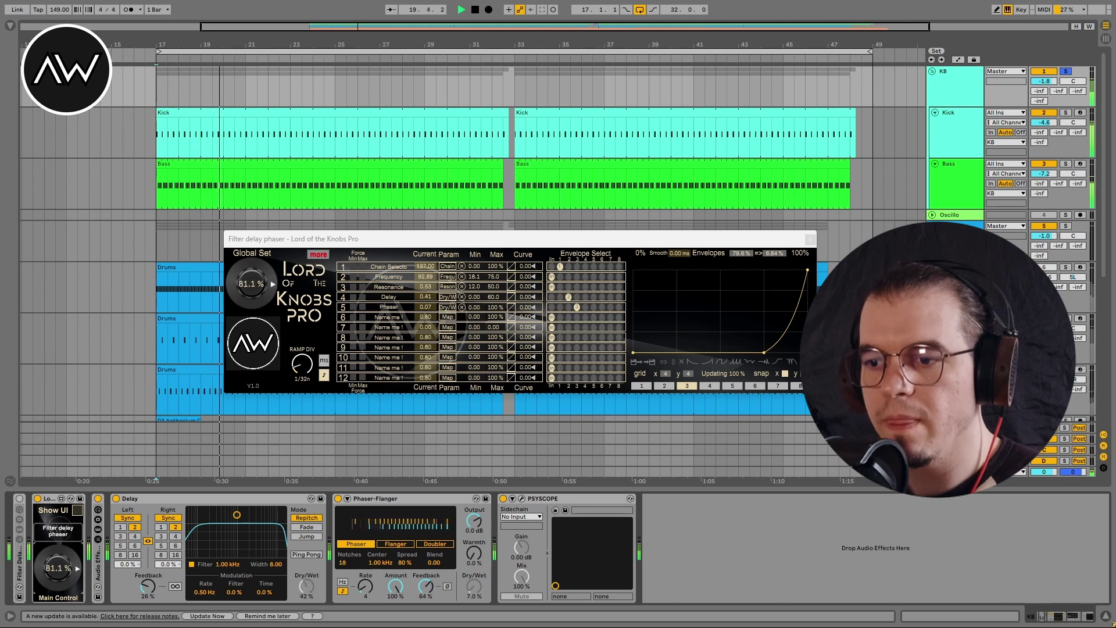
pyautogui.press('space')
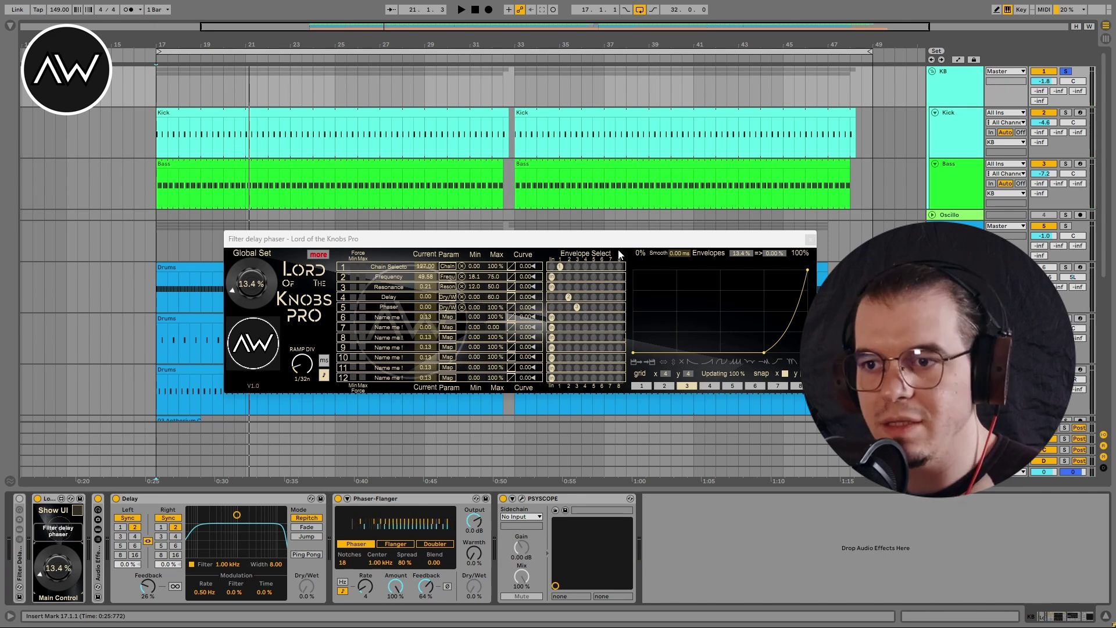
pyautogui.doubleClick(258, 296)
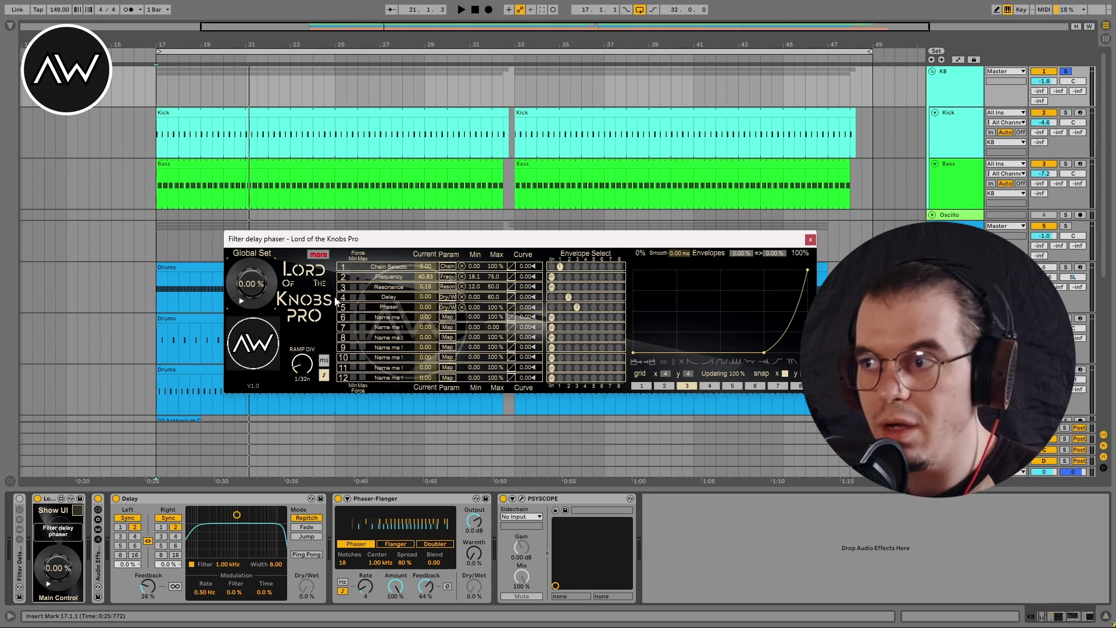
# Step: Select the One knob grain track, unfold its Granulator II and open its Lord of the Knobs window to examine the mappings
pyautogui.click(738, 45)
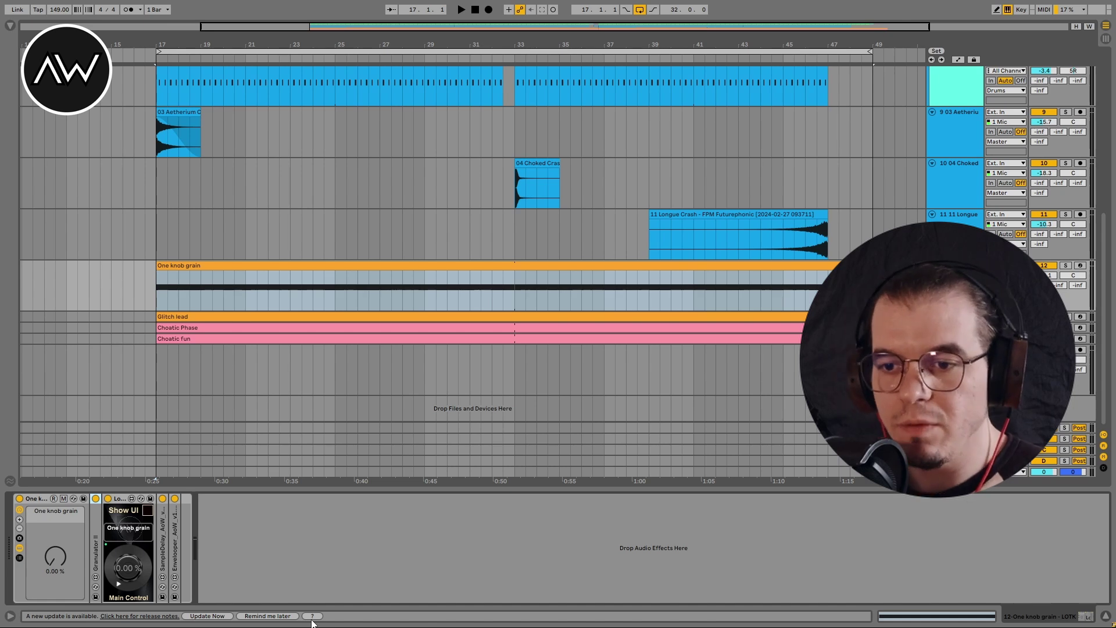
pyautogui.doubleClick(96, 542)
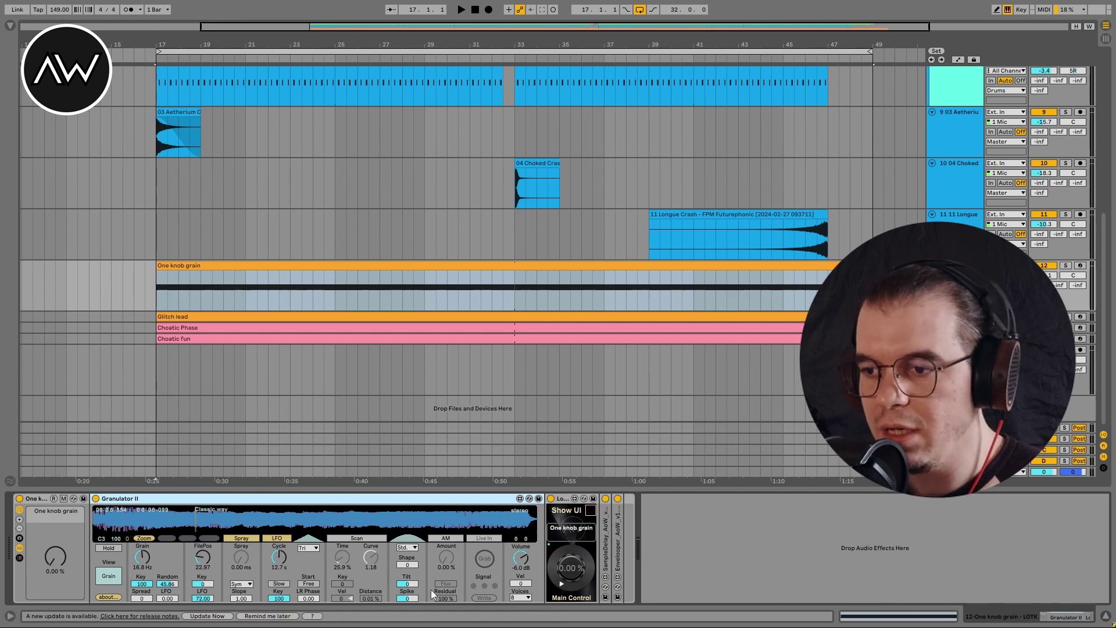
pyautogui.click(590, 514)
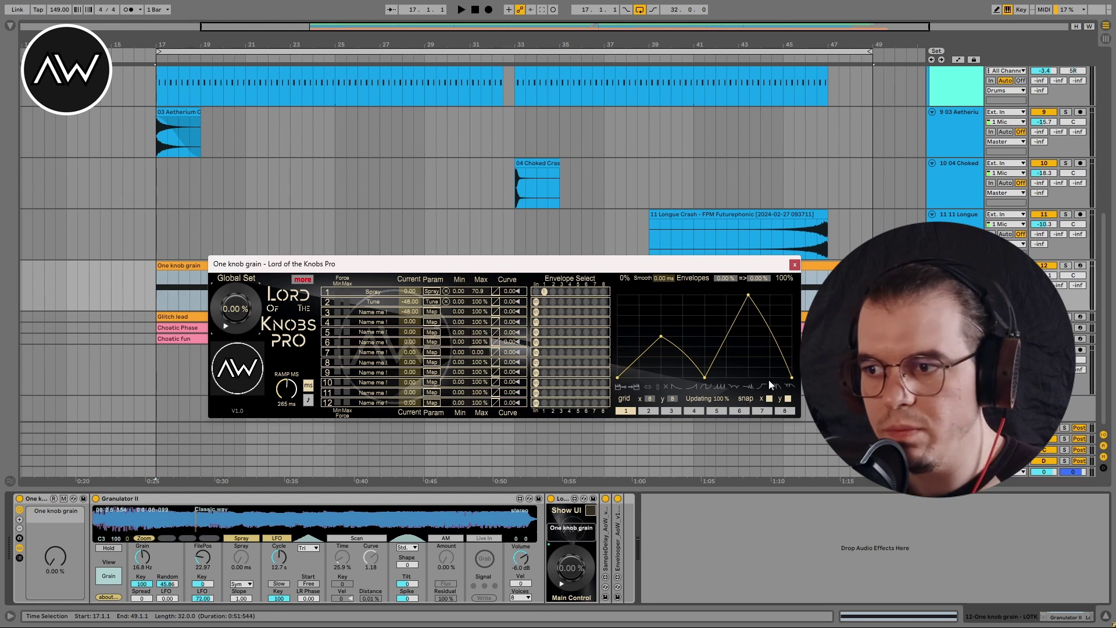
# Step: Show Granulator II's Filter view and unfold the SampleDelay and Envelooper devices to examine the rest of the chain
pyautogui.click(109, 576)
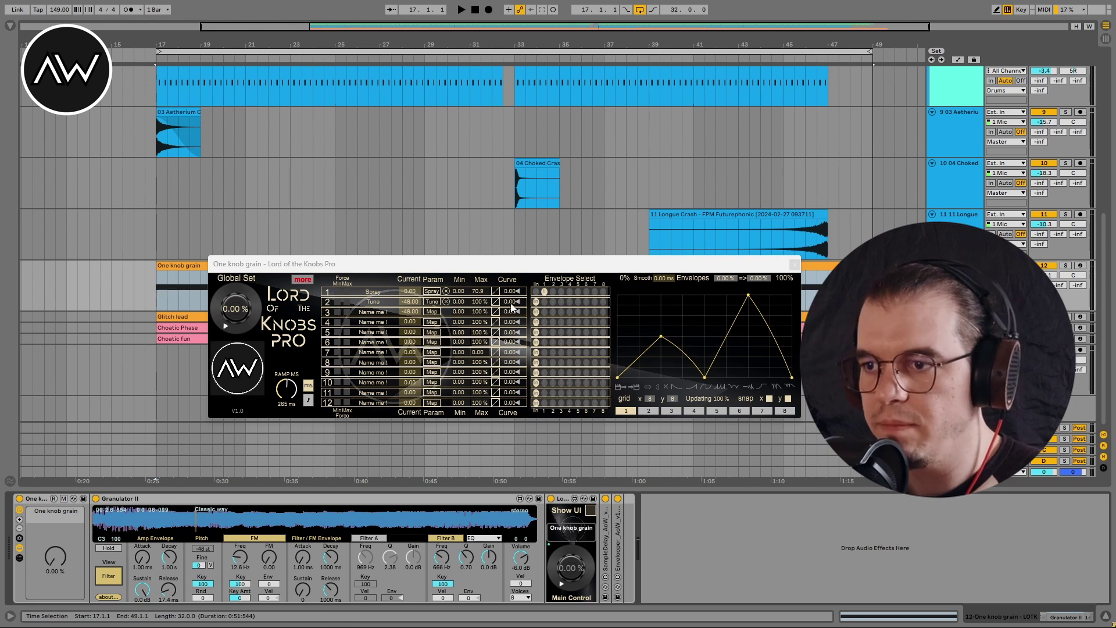
pyautogui.doubleClick(604, 556)
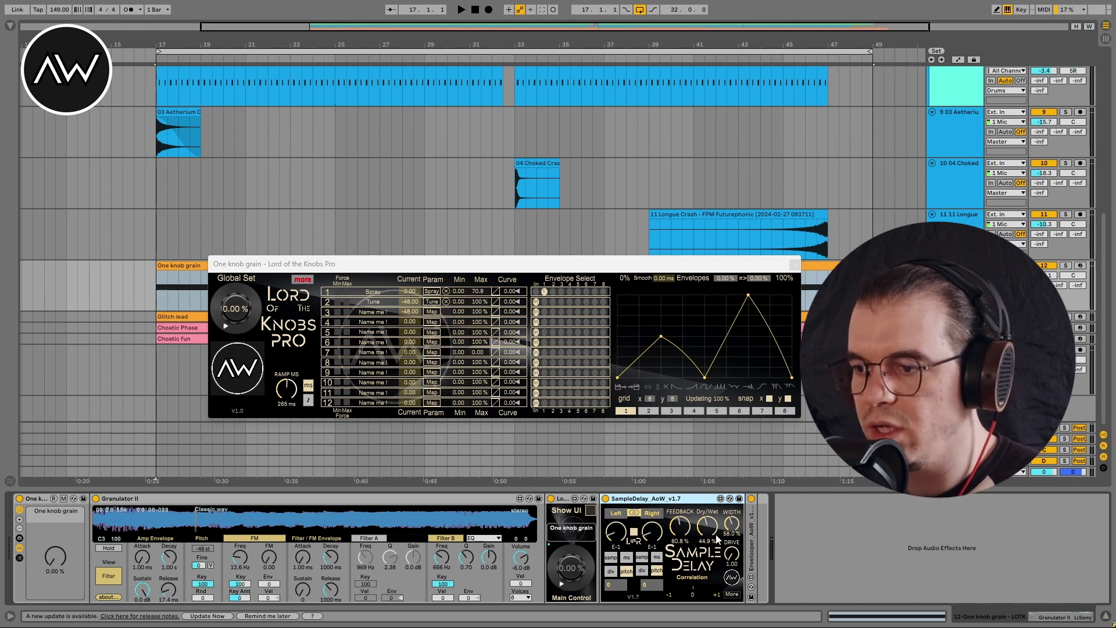
pyautogui.doubleClick(748, 563)
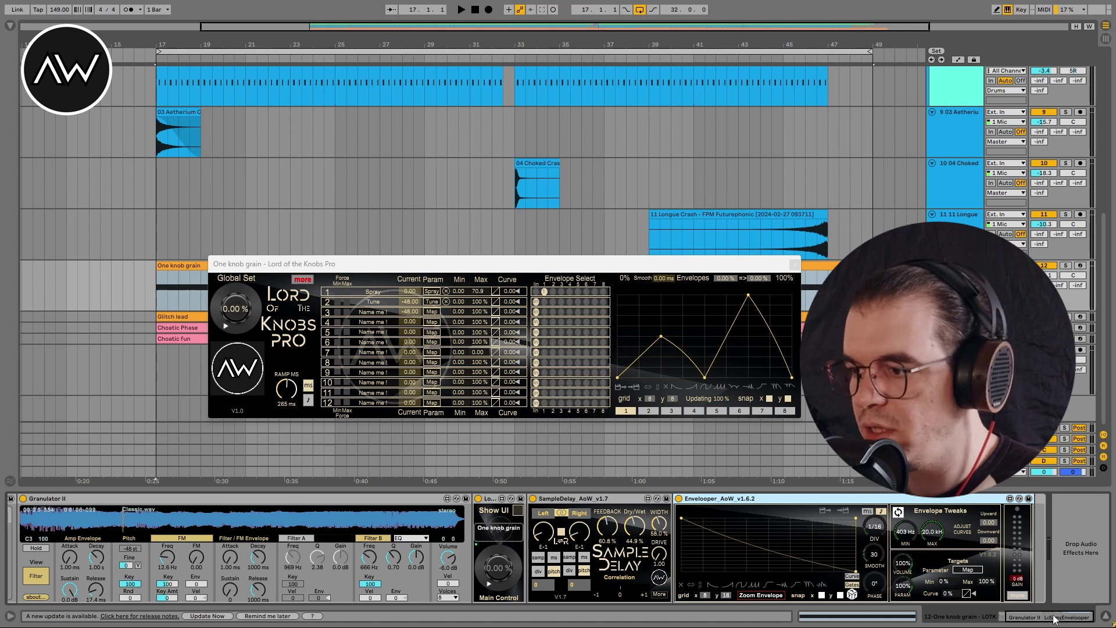
# Step: Play the arrangement while turning the One knob grain rack's macro to audition the granular chain
pyautogui.moveTo(1054, 620); pyautogui.dragTo(1016, 619)
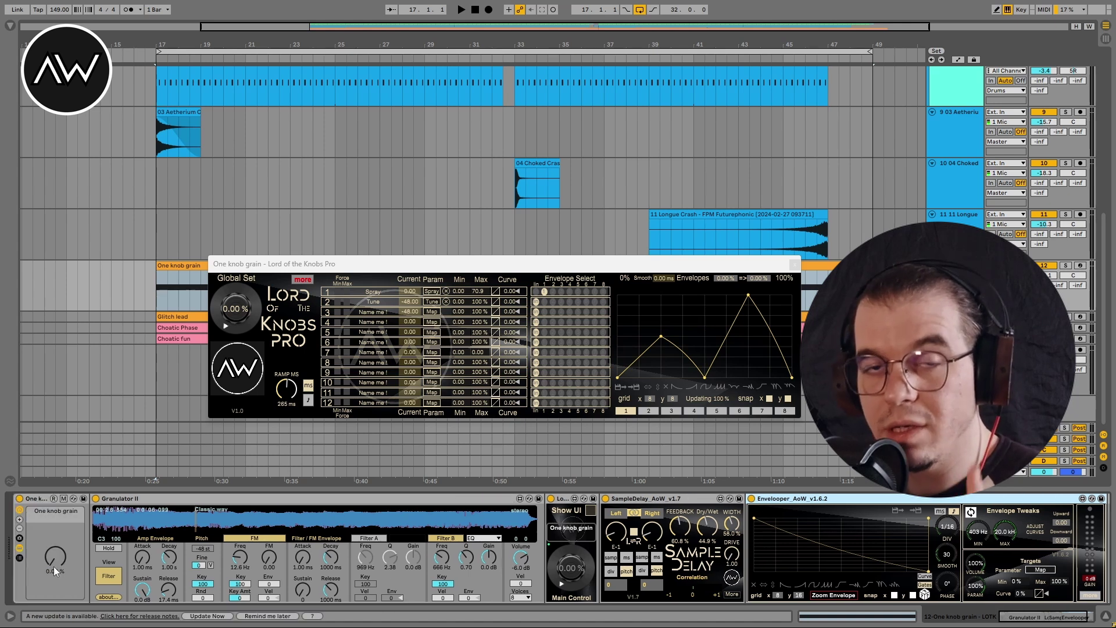
pyautogui.press('space')
pyautogui.moveTo(62, 545)
pyautogui.mouseDown()
pyautogui.moveTo(62, 497)
pyautogui.moveTo(48, 596)
pyautogui.moveTo(48, 548)
pyautogui.mouseUp()
pyautogui.press('space')
pyautogui.press('space')
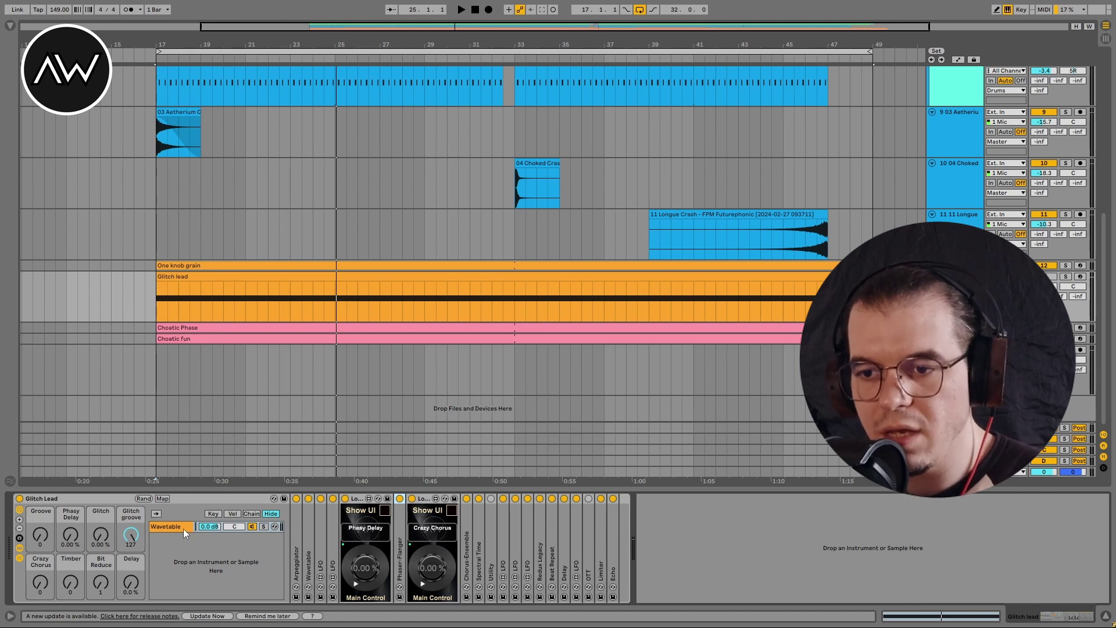
# Step: Solo the Glitch lead track and audition it briefly with its Wavetable unfolded, folding the synth away again
pyautogui.doubleClick(309, 546)
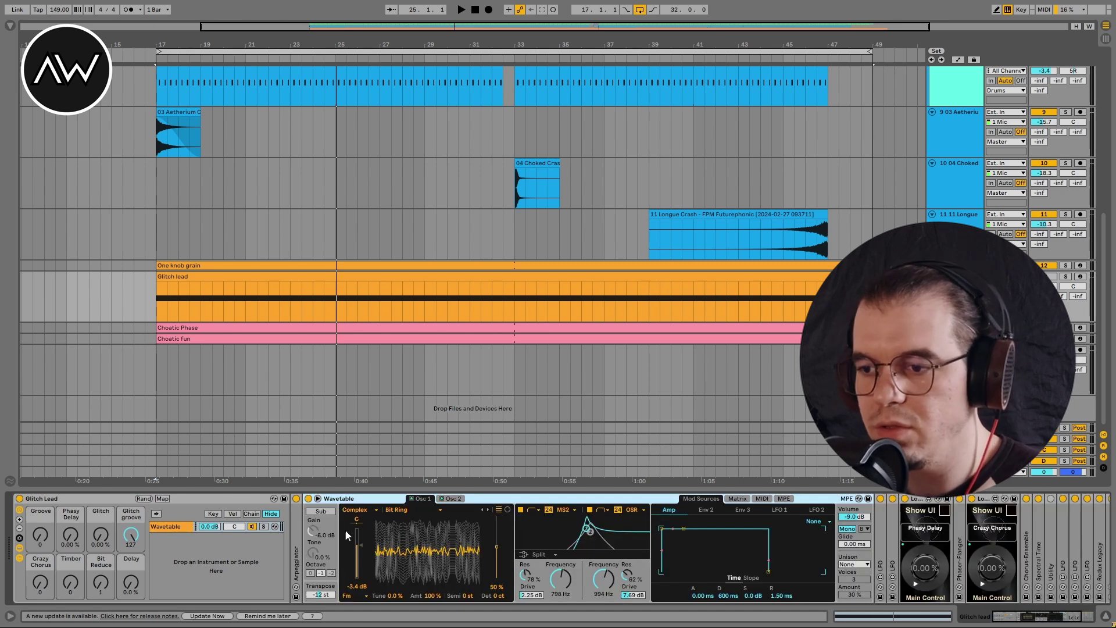
pyautogui.click(1067, 277)
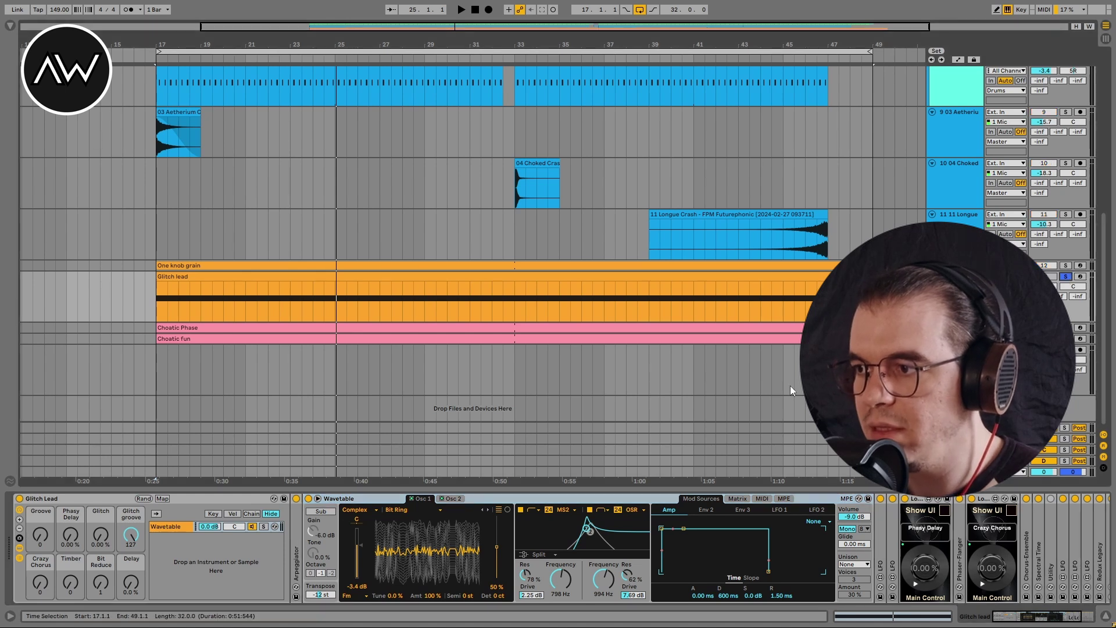
pyautogui.press('space')
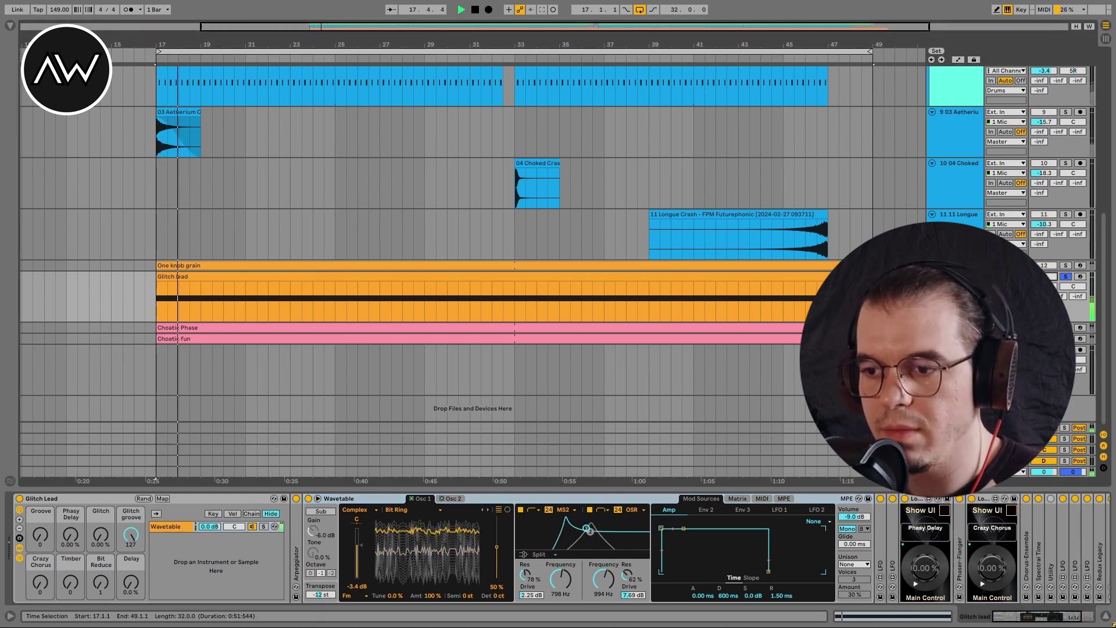
pyautogui.press('space')
pyautogui.doubleClick(337, 498)
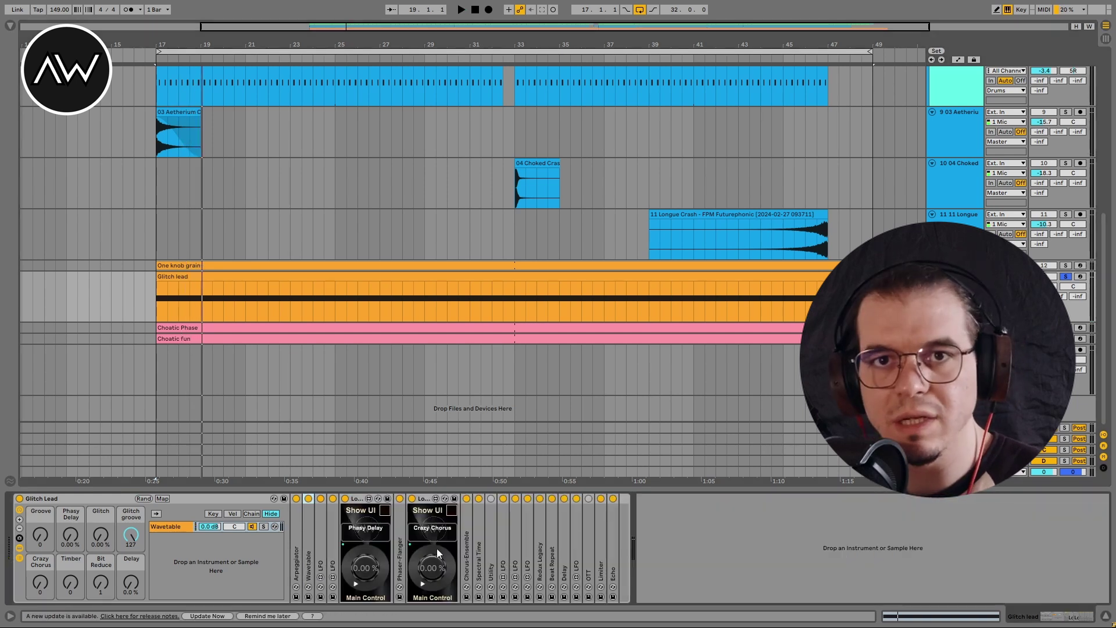
# Step: Open the Phasy Delay Lord of the Knobs window with its envelope section and unfold Phaser-Flanger and Delay to examine their mappings
pyautogui.doubleClick(400, 558)
pyautogui.click(385, 510)
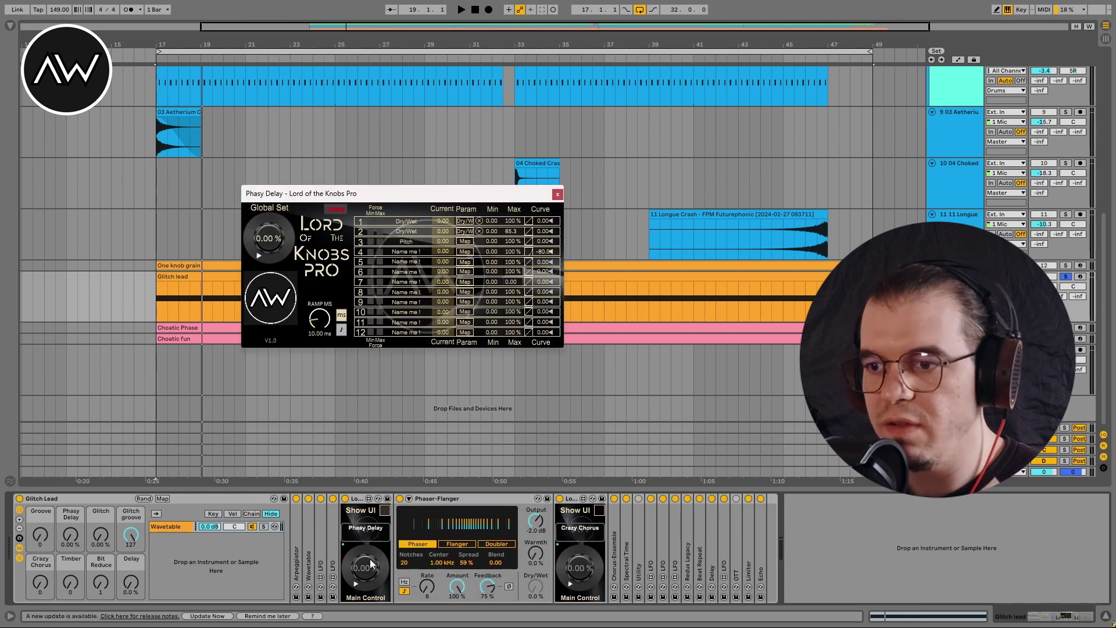
pyautogui.doubleClick(709, 553)
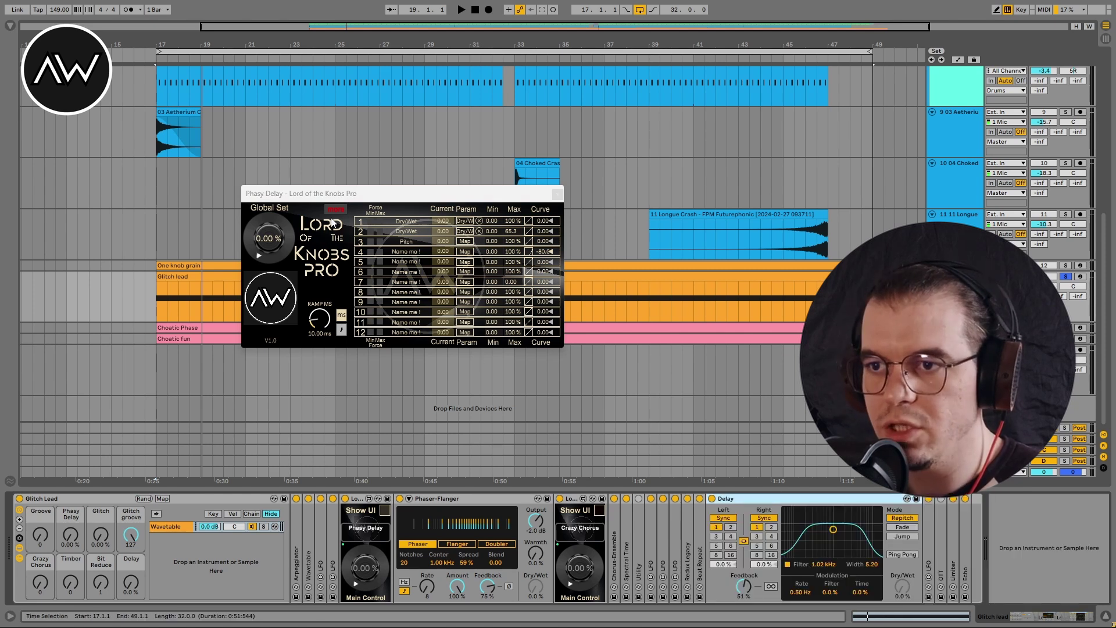
pyautogui.click(335, 210)
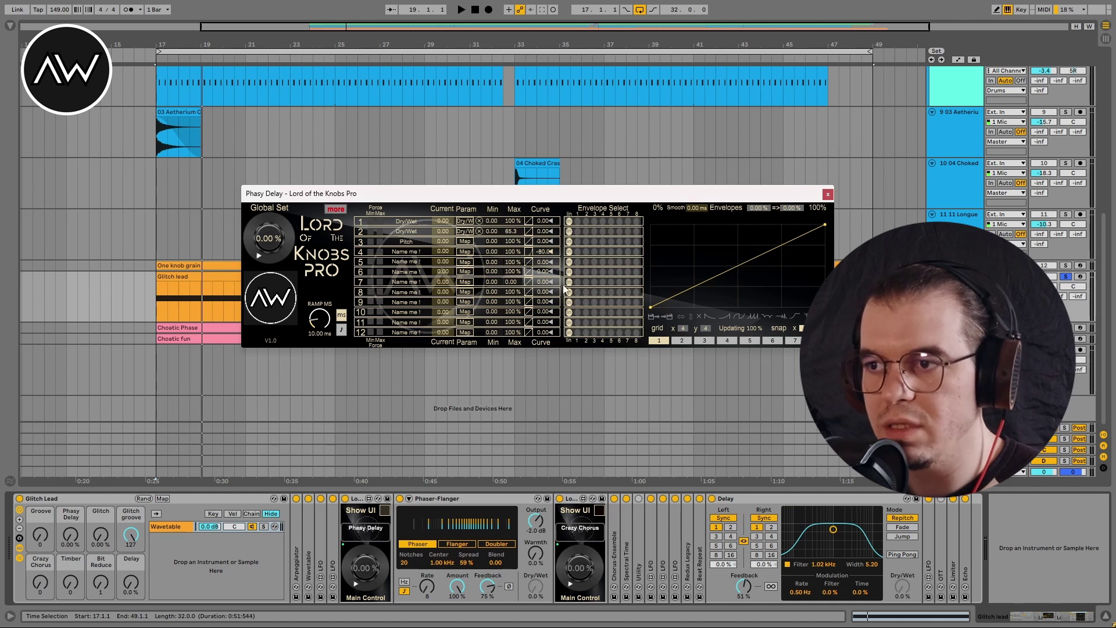
# Step: Open the Crazy Chorus Lord of the Knobs window and unfold Chorus-Ensemble and Spectral Time to examine its mappings and envelopes
pyautogui.click(599, 511)
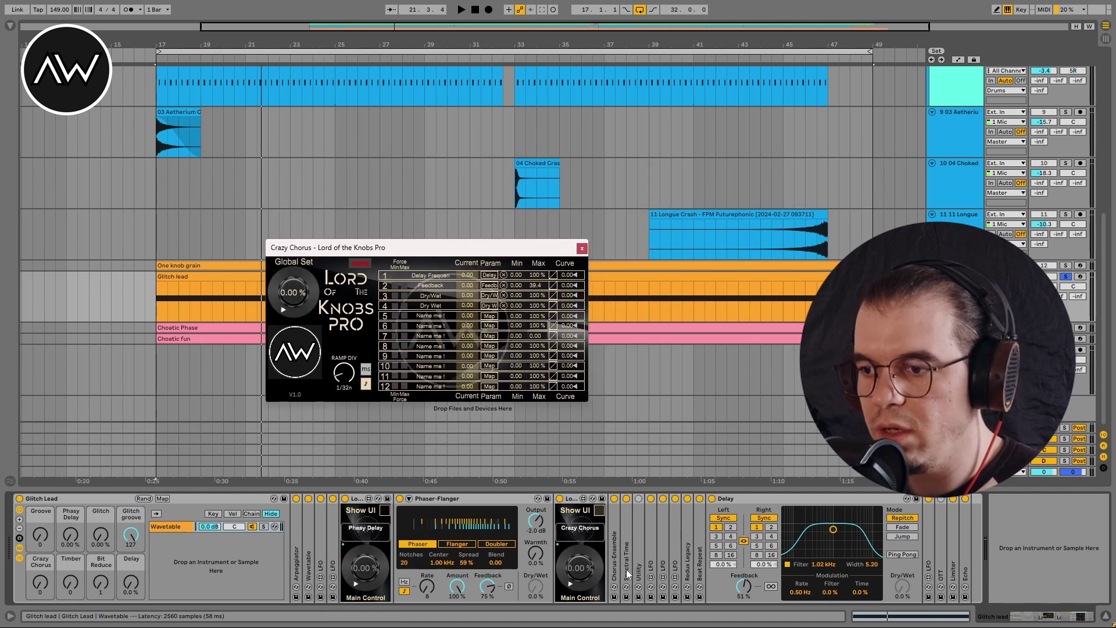
pyautogui.click(617, 551)
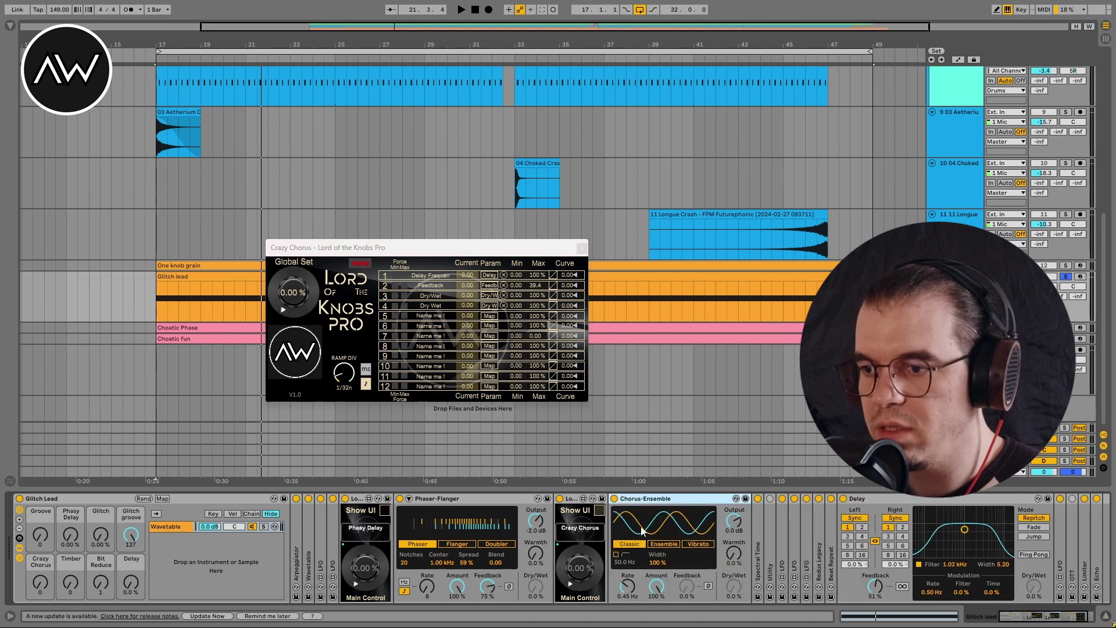
pyautogui.doubleClick(757, 540)
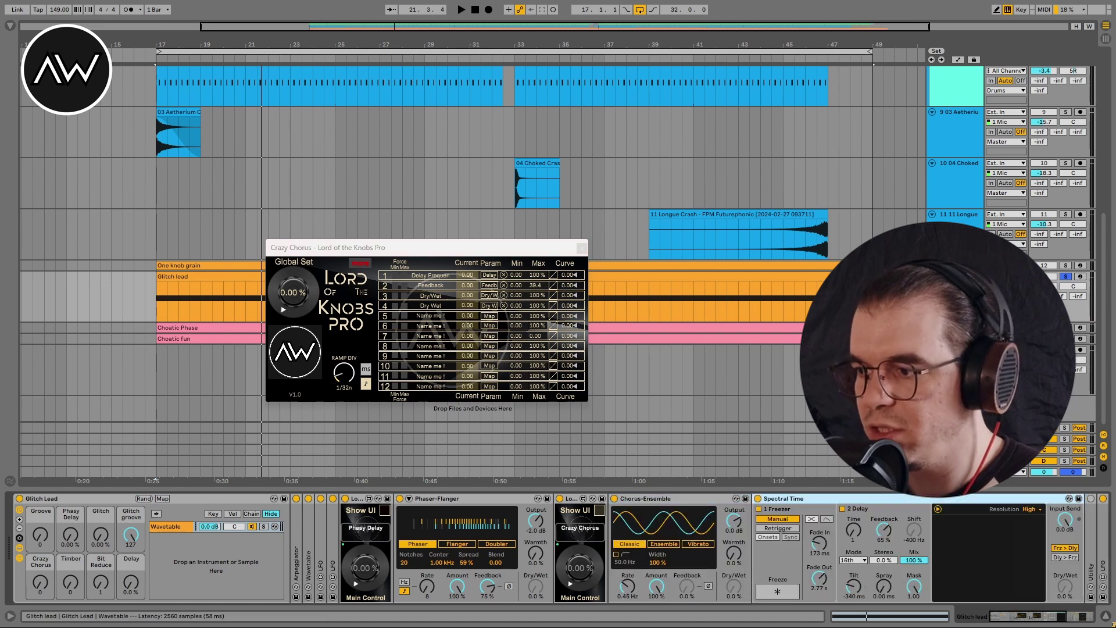
pyautogui.click(361, 262)
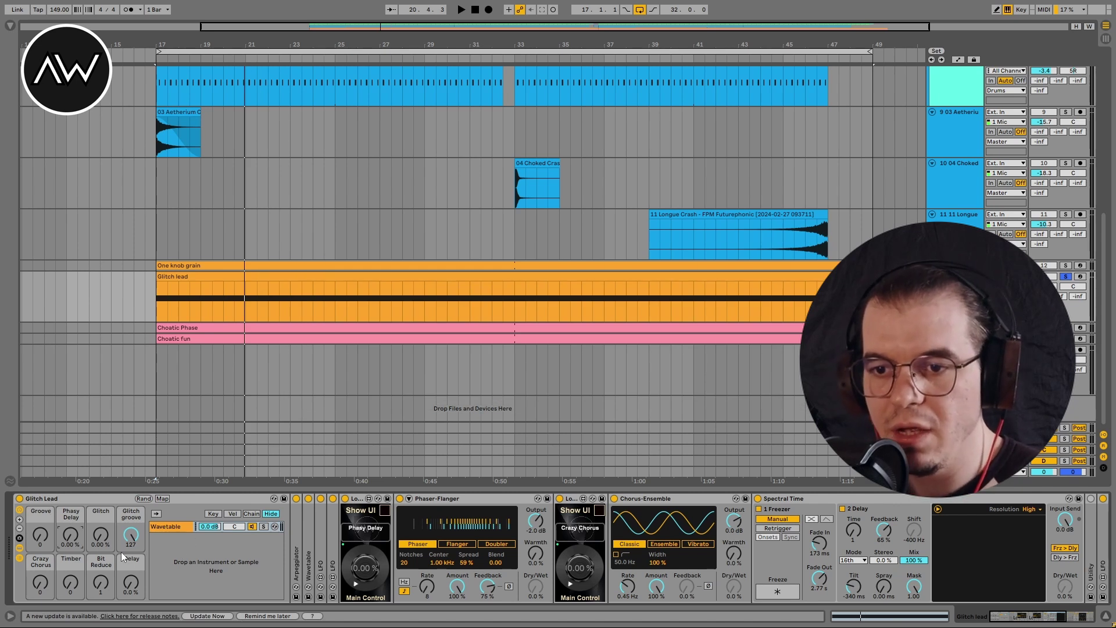
# Step: Play the Glitch lead while raising Glitch and Phasy Delay to 100 %, resetting both and bringing Crazy Chorus to about 113
pyautogui.moveTo(71, 534); pyautogui.dragTo(71, 558)
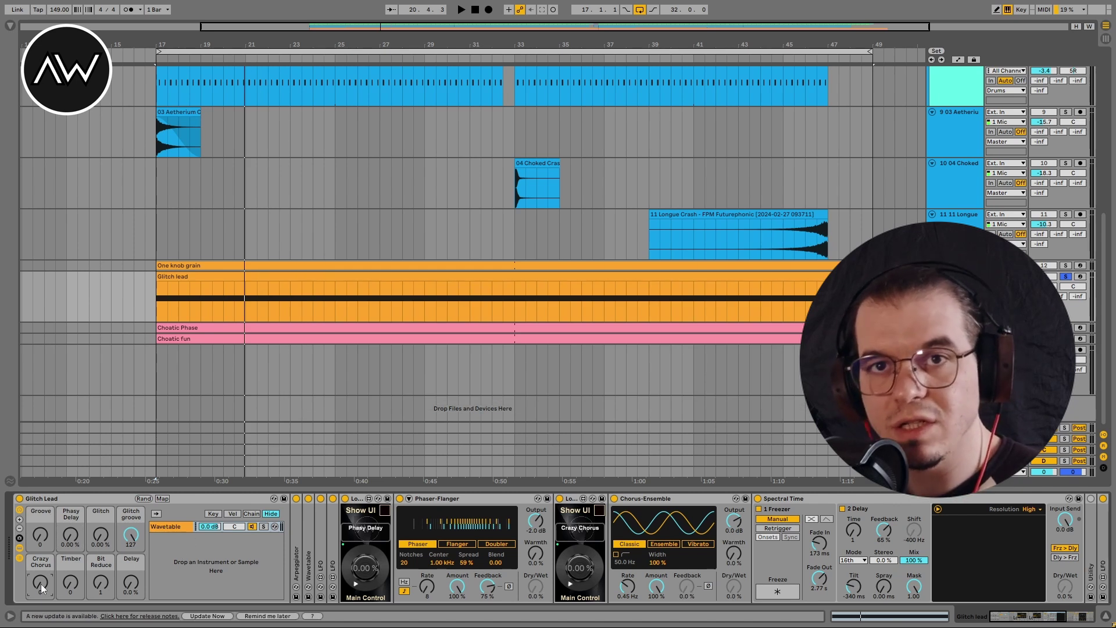
pyautogui.press('space')
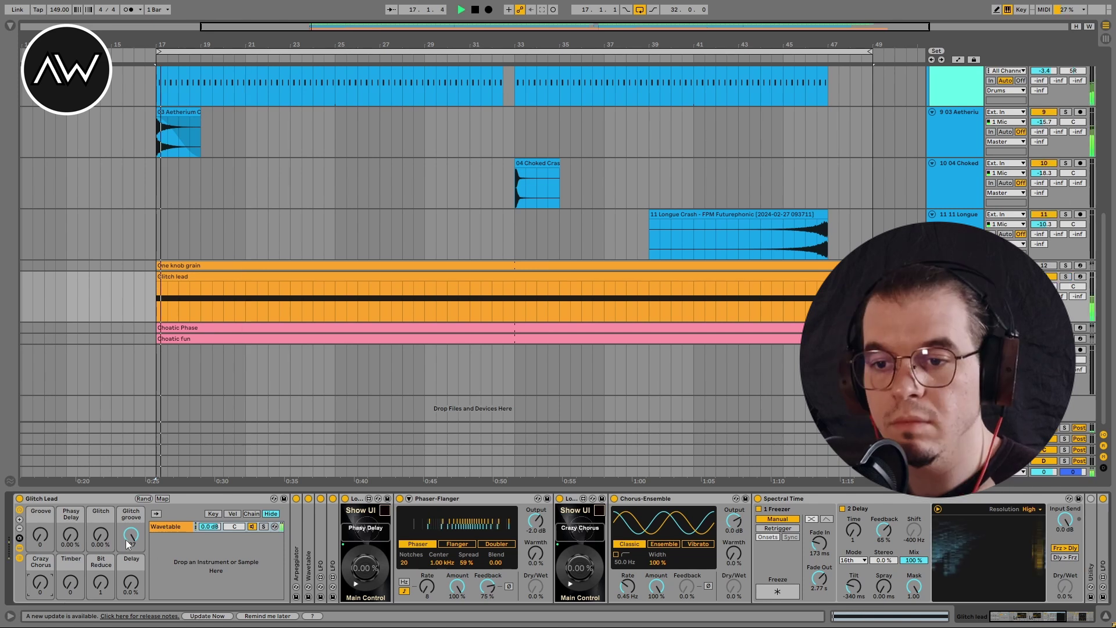
pyautogui.moveTo(100, 535); pyautogui.dragTo(100, 500)
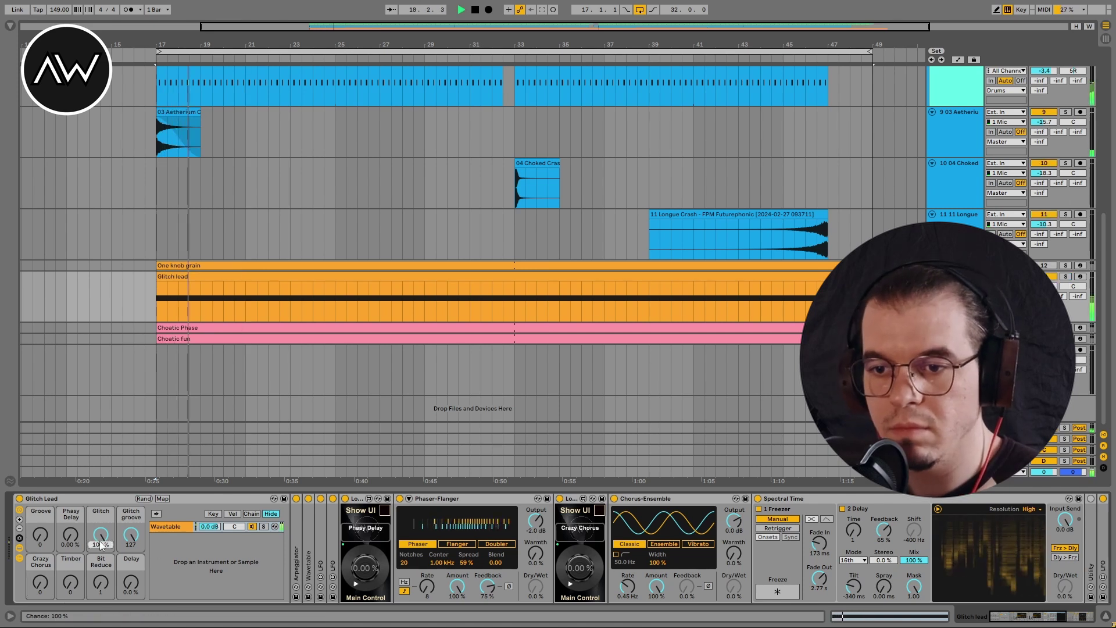
pyautogui.moveTo(70, 535); pyautogui.dragTo(70, 500)
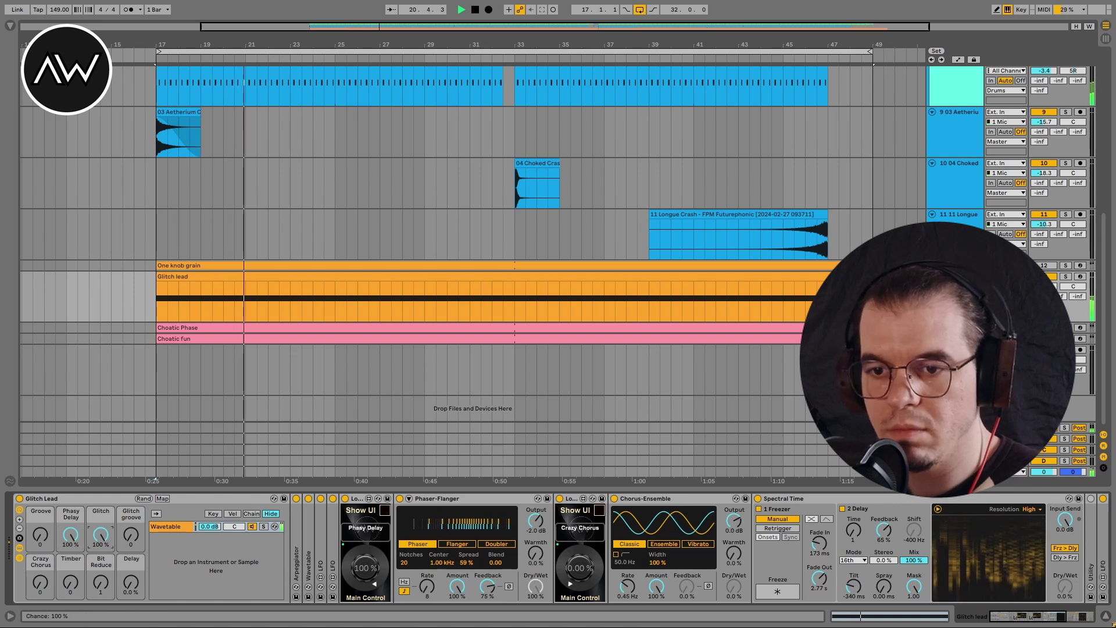
pyautogui.doubleClick(100, 535)
pyautogui.moveTo(40, 582); pyautogui.dragTo(40, 547)
pyautogui.doubleClick(71, 534)
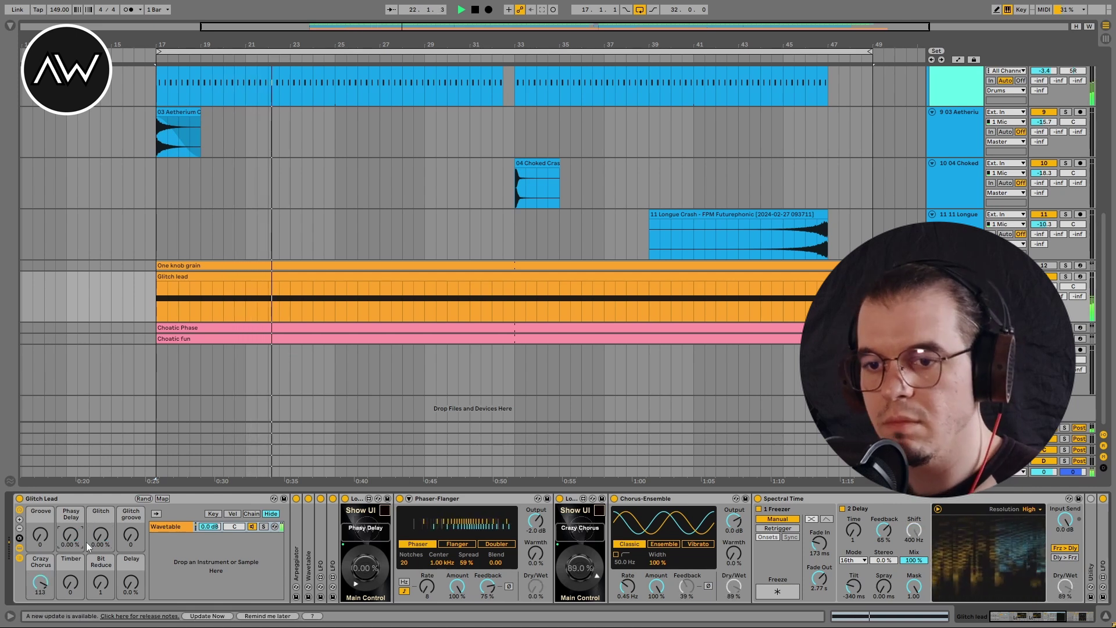
# Step: Raise the rack's Timber and bring Bit Reduce to 7 during playback, resetting Timber and Crazy Chorus to zero
pyautogui.moveTo(71, 583); pyautogui.dragTo(71, 547)
pyautogui.moveTo(101, 582); pyautogui.dragTo(100, 555)
pyautogui.doubleClick(70, 583)
pyautogui.doubleClick(40, 582)
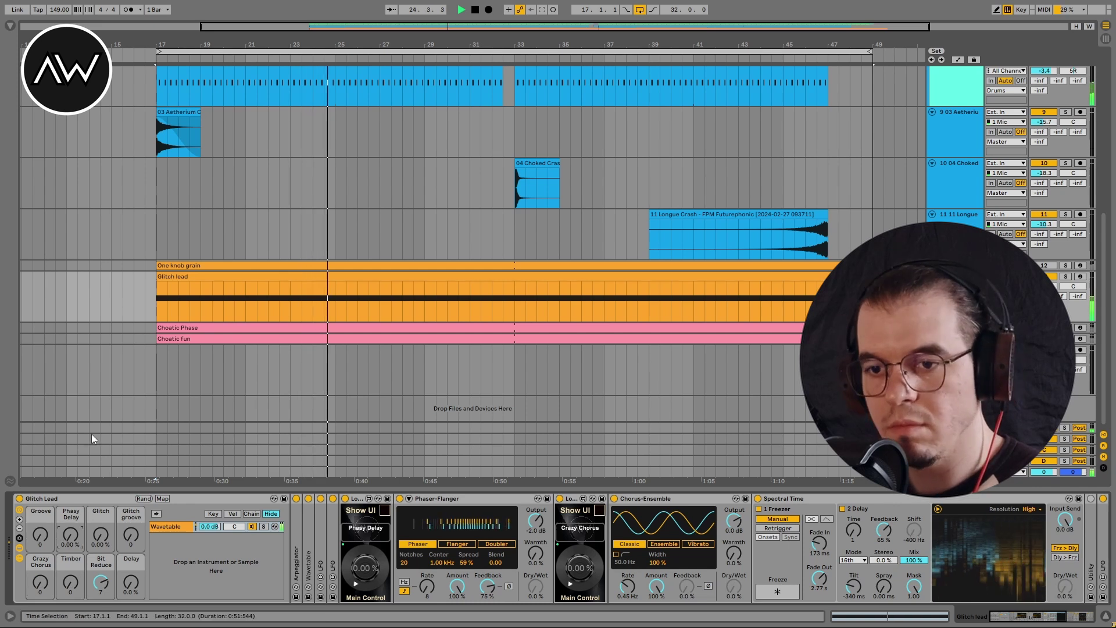
# Step: Audition repeated Phasy Delay rises against Crazy Chorus, lowering Bit Reduce and resetting Phasy Delay to zero
pyautogui.moveTo(69, 560); pyautogui.dragTo(68, 540)
pyautogui.doubleClick(70, 535)
pyautogui.moveTo(40, 582); pyautogui.dragTo(40, 552)
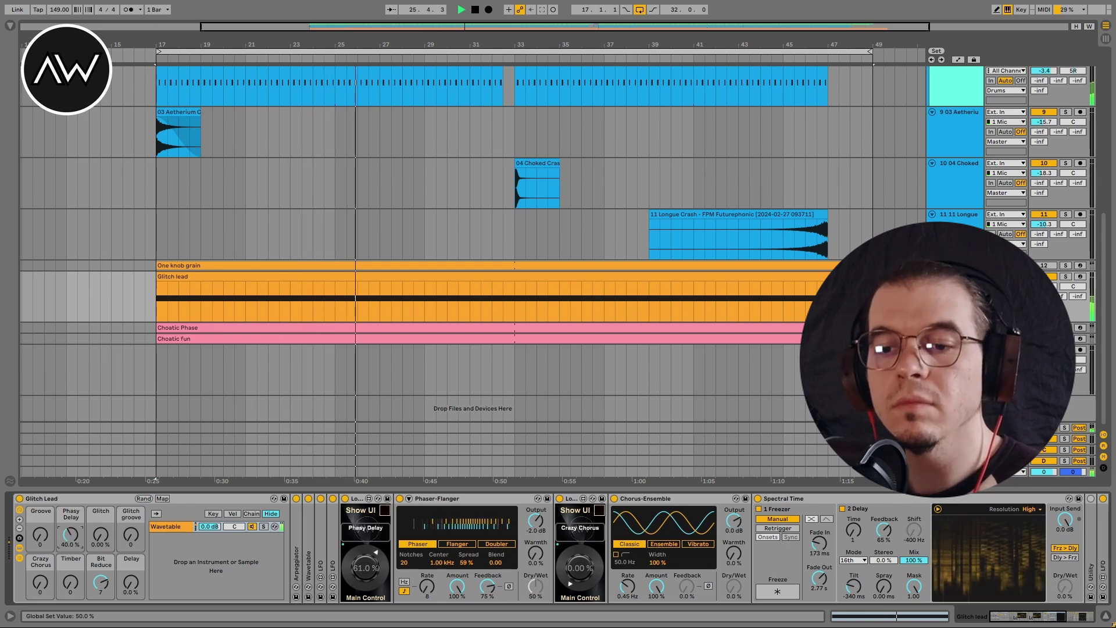
pyautogui.moveTo(70, 537); pyautogui.dragTo(70, 516)
pyautogui.moveTo(100, 581); pyautogui.dragTo(101, 597)
pyautogui.doubleClick(70, 535)
# Step: Audition Glitch, Groove and Phasy Delay at high settings on the Glitch Lead rack, resetting Crazy Chorus and Glitch
pyautogui.moveTo(101, 535); pyautogui.dragTo(101, 465)
pyautogui.doubleClick(40, 582)
pyautogui.moveTo(40, 535); pyautogui.dragTo(40, 460)
pyautogui.moveTo(70, 535); pyautogui.dragTo(70, 465)
pyautogui.doubleClick(101, 535)
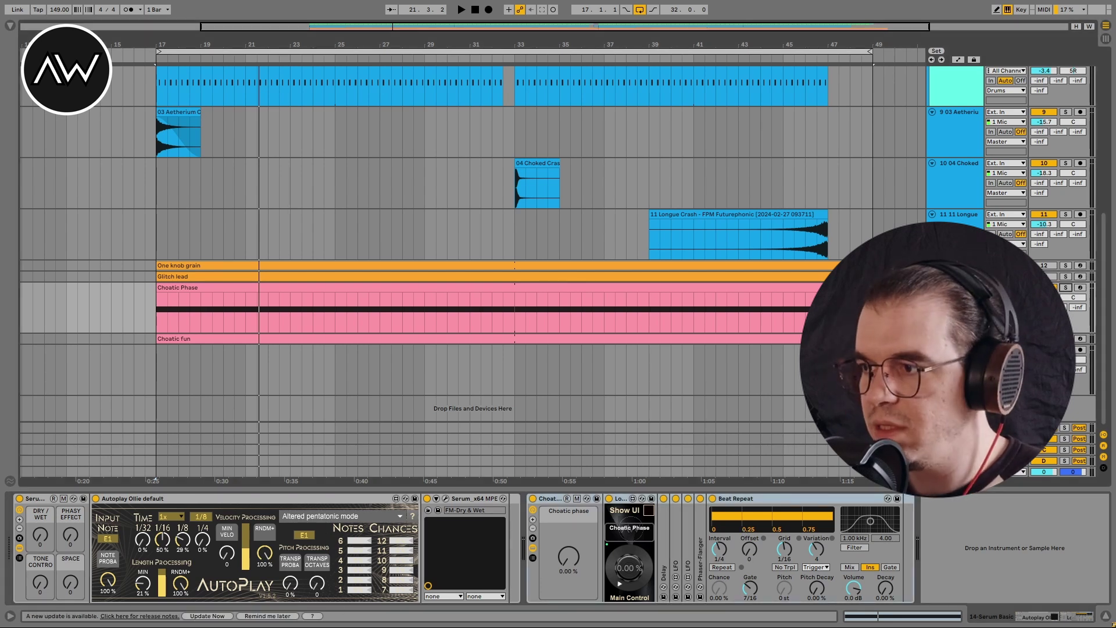
# Step: Solo the Choatic Phase track and play it, comparing the sound with the Choatic phase effect rack bypassed and enabled
pyautogui.click(1066, 287)
pyautogui.press('space')
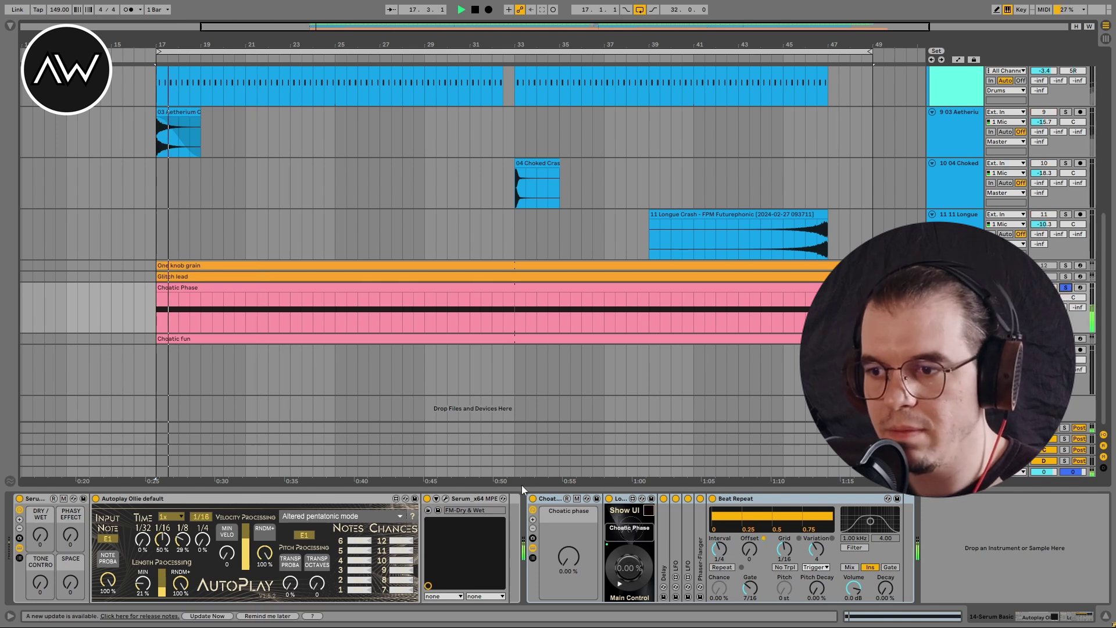
pyautogui.click(532, 498)
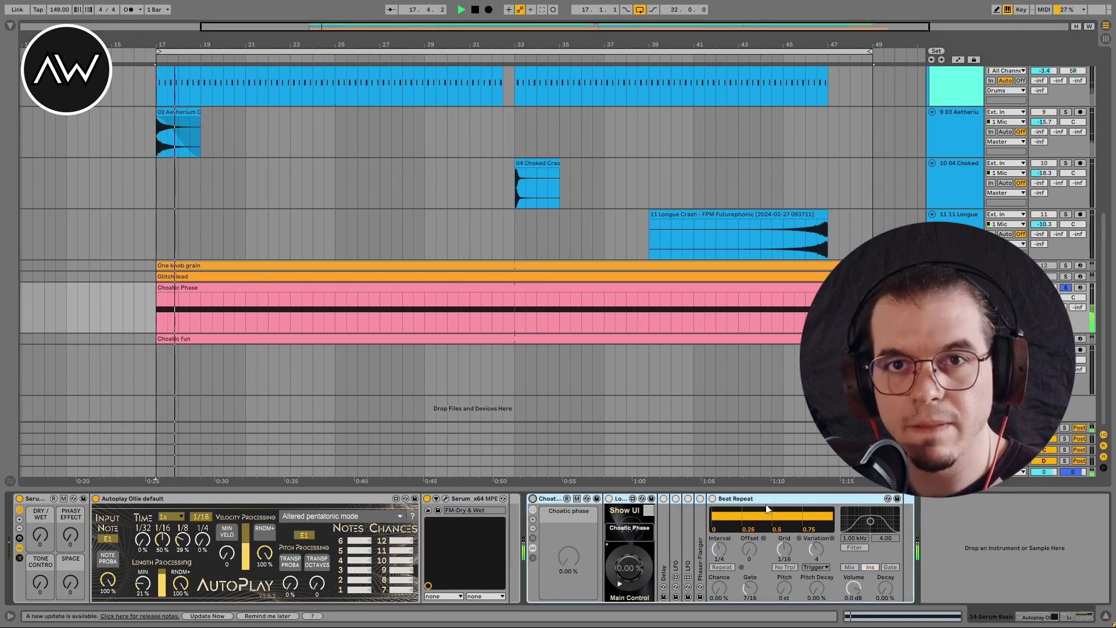
pyautogui.click(532, 498)
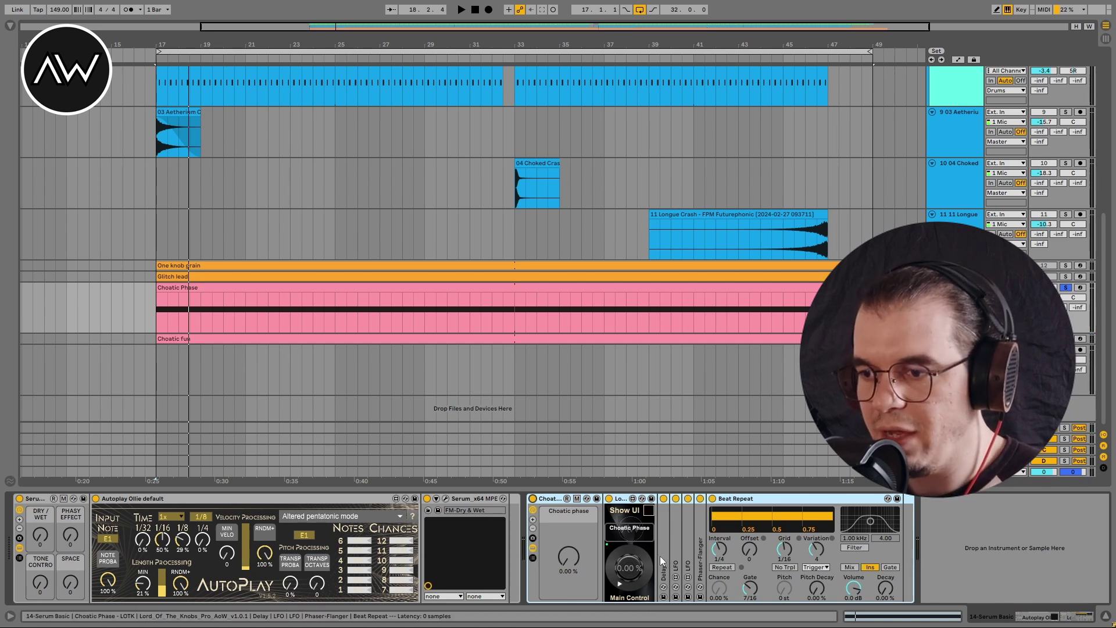
# Step: Unfold the Choatic phase rack's Delay and Phaser-Flanger and inspect both LFOs' modulation targets, folding each LFO again
pyautogui.doubleClick(666, 537)
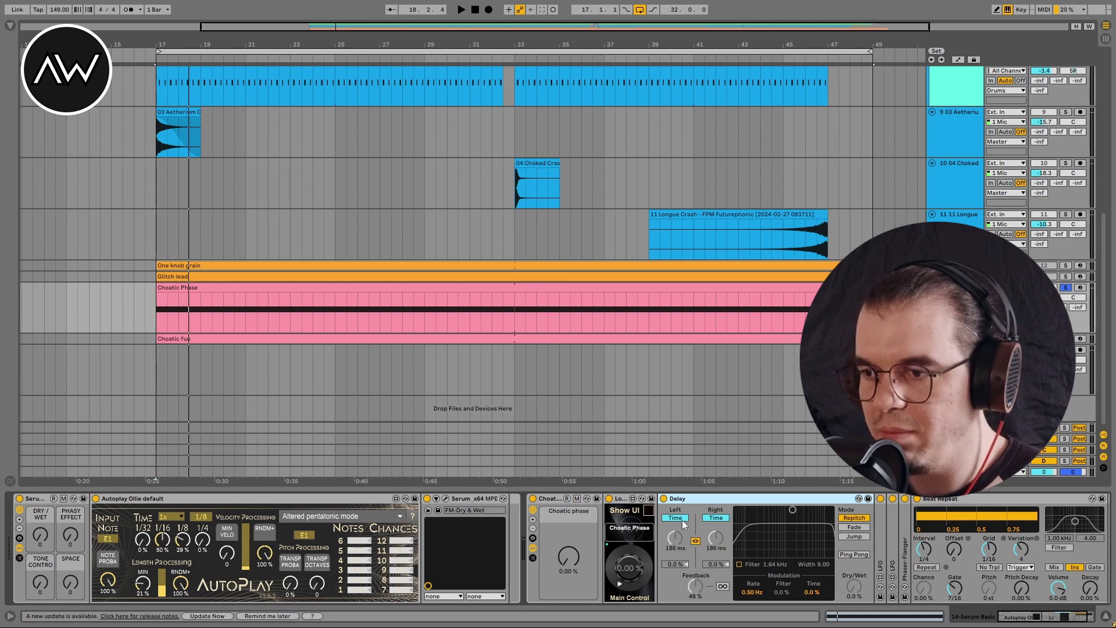
pyautogui.doubleClick(880, 547)
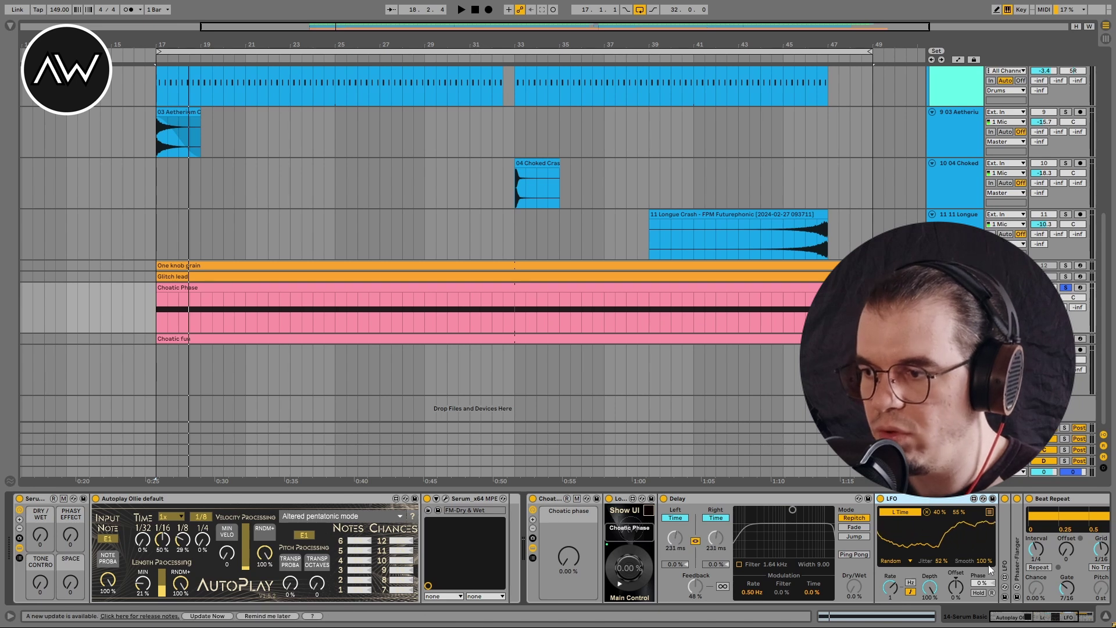
pyautogui.doubleClick(938, 499)
pyautogui.doubleClick(906, 561)
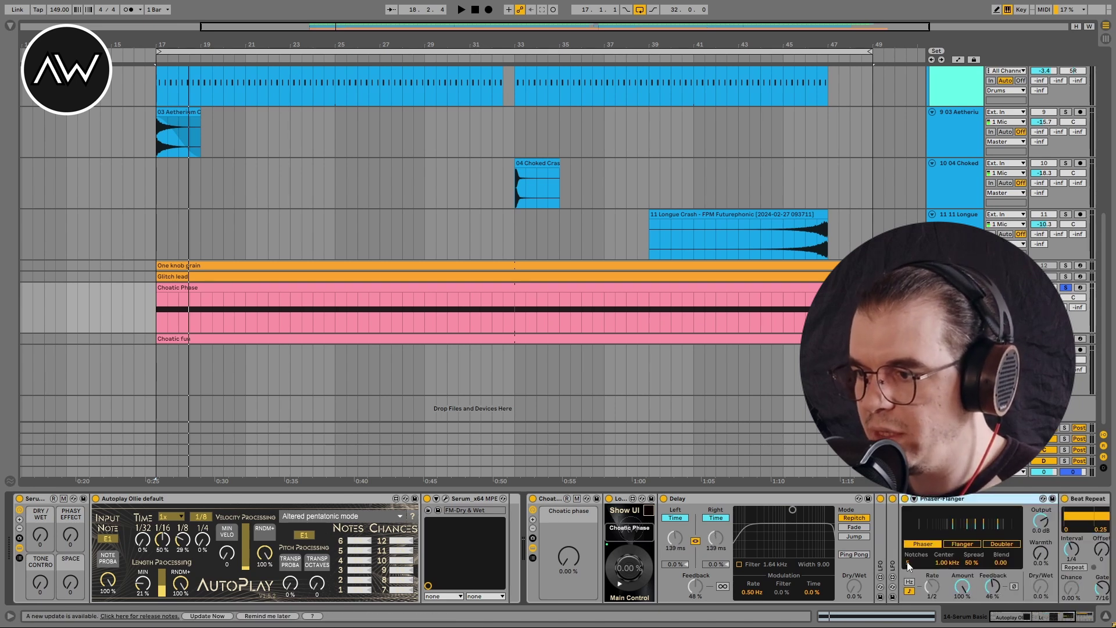
pyautogui.click(1043, 618)
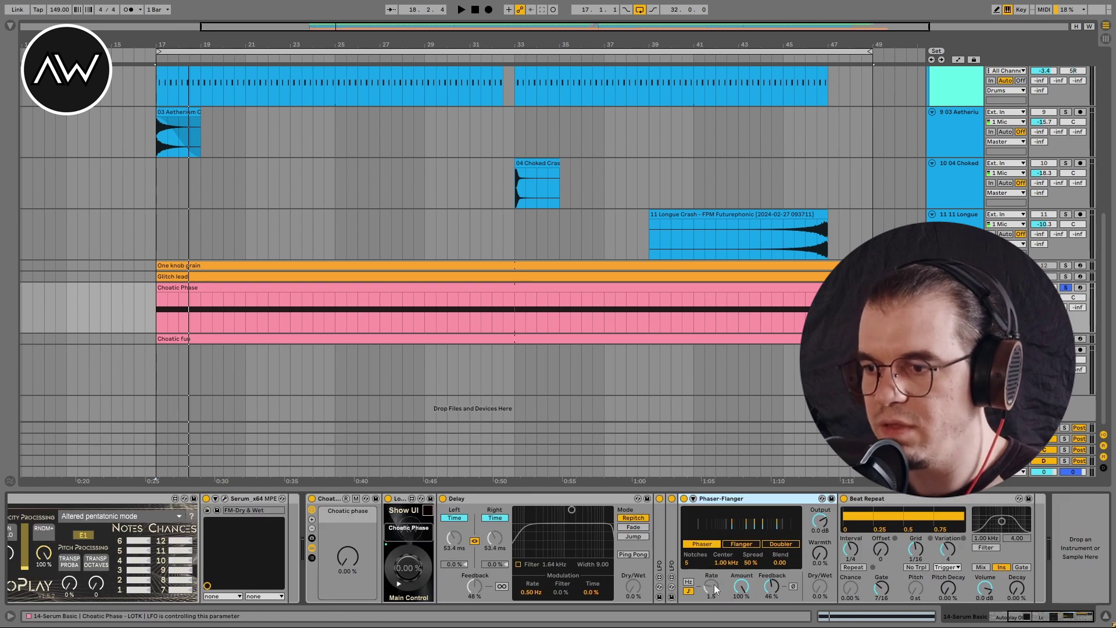
pyautogui.doubleClick(672, 548)
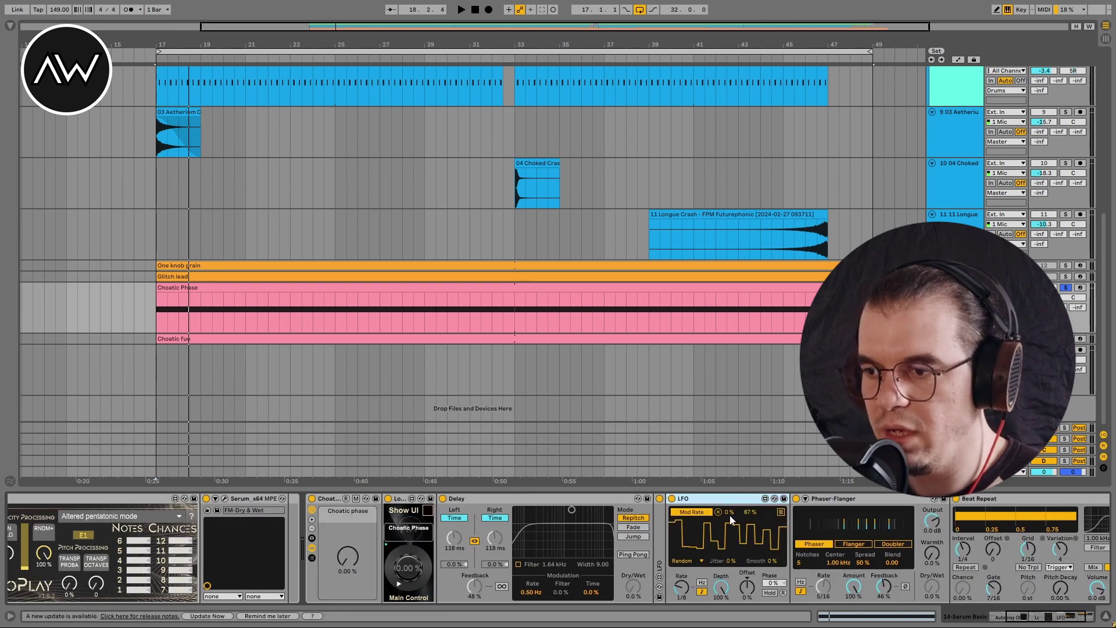
pyautogui.doubleClick(720, 498)
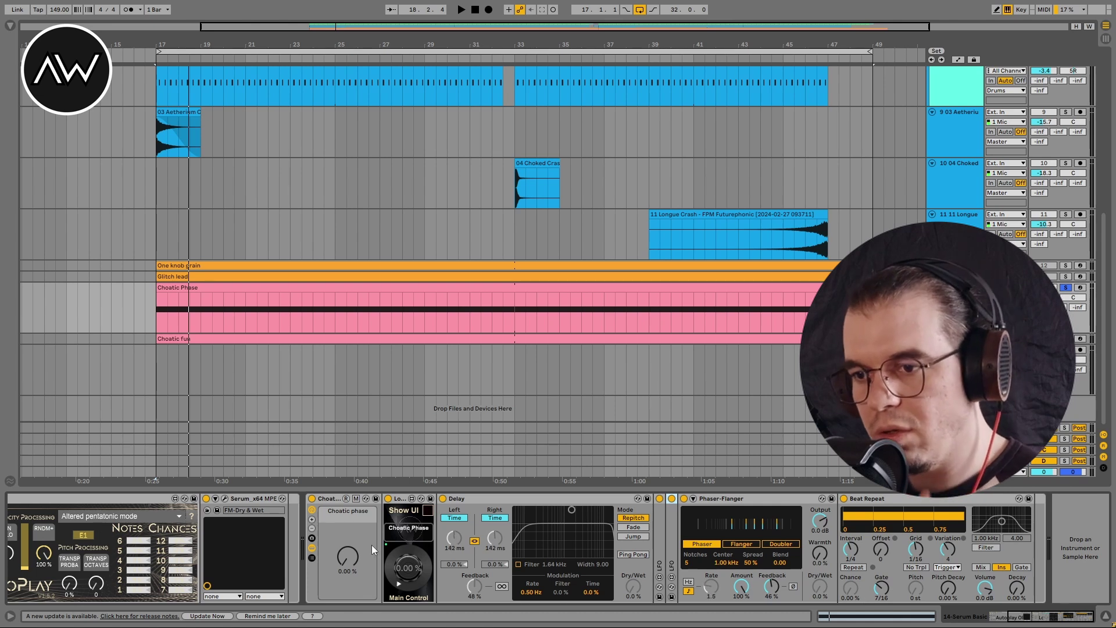
# Step: Open the Choatic Phase Lord of the Knobs window, move it lower over the arrangement and examine envelopes 1 and 2
pyautogui.click(427, 509)
pyautogui.moveTo(465, 209); pyautogui.dragTo(462, 264)
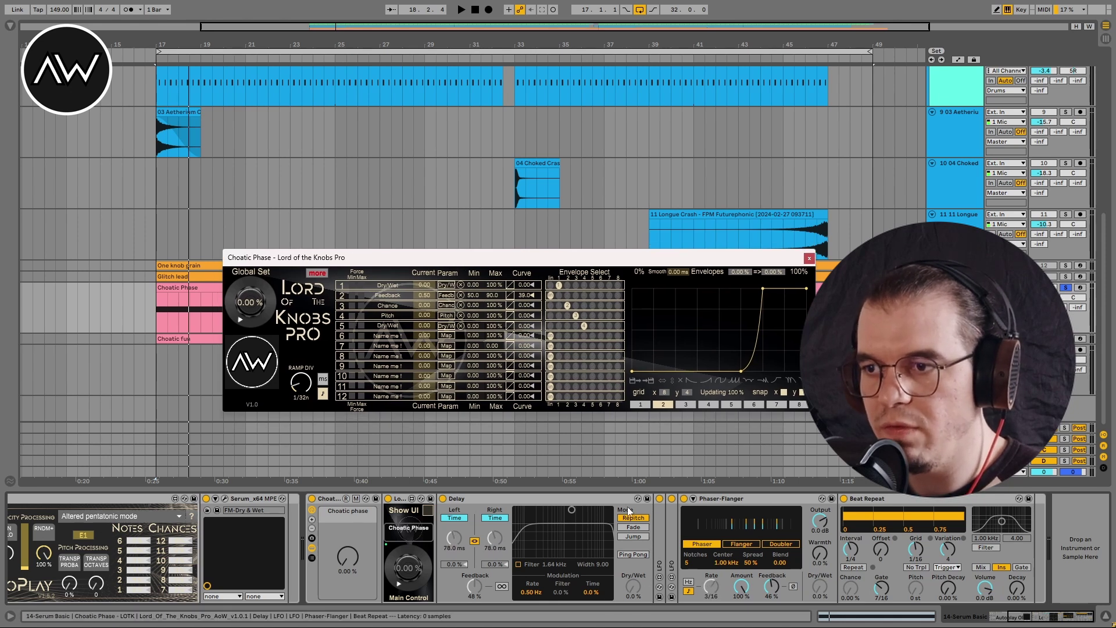
pyautogui.click(640, 404)
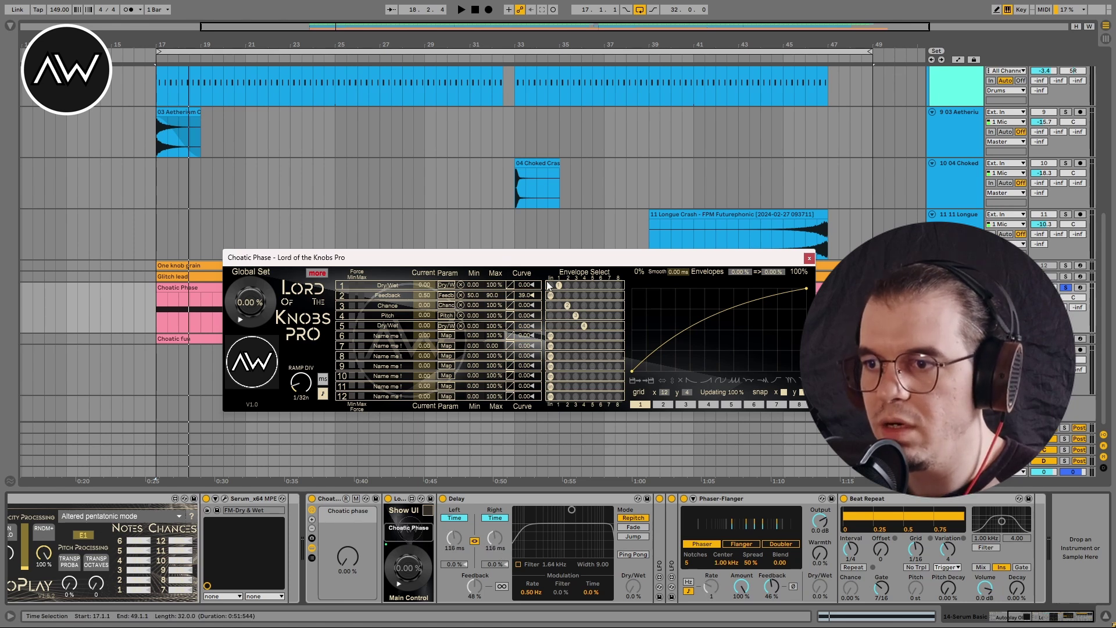
pyautogui.click(512, 296)
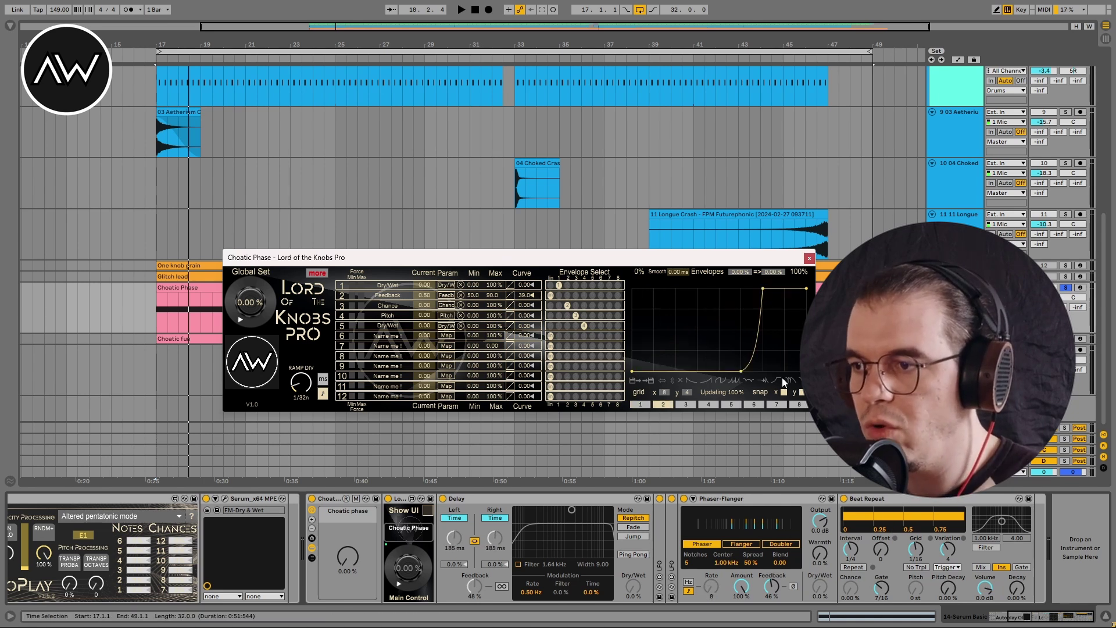
# Step: Sweep Global Set between 0 and 100 % to examine how it drives the mapped effects, showing envelopes 3 and 4
pyautogui.moveTo(259, 308); pyautogui.dragTo(259, 267)
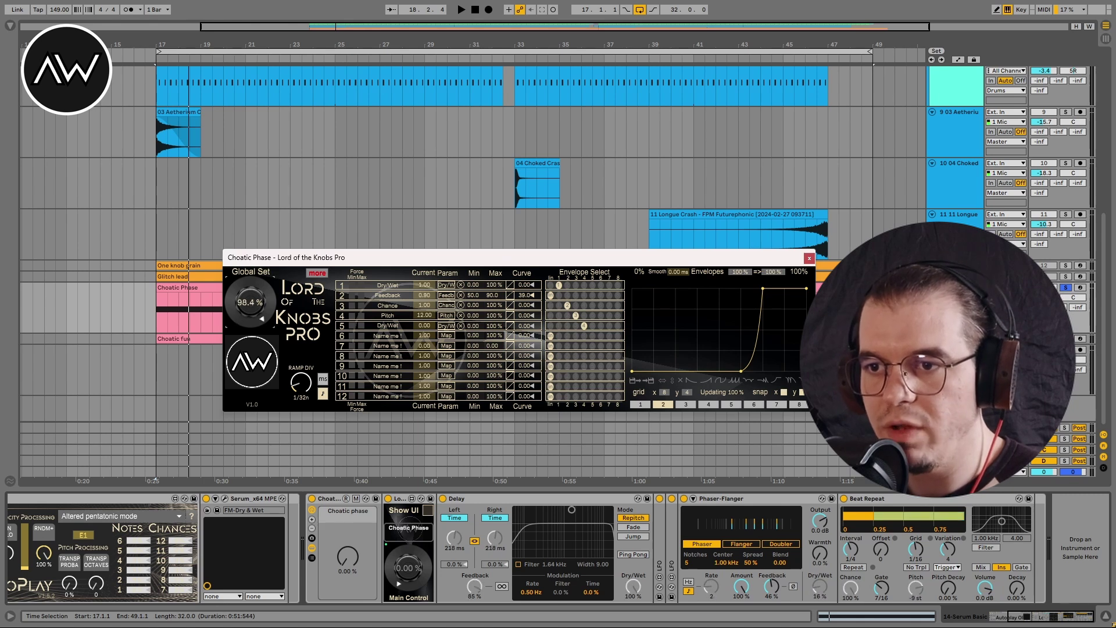
pyautogui.moveTo(260, 267); pyautogui.dragTo(260, 325)
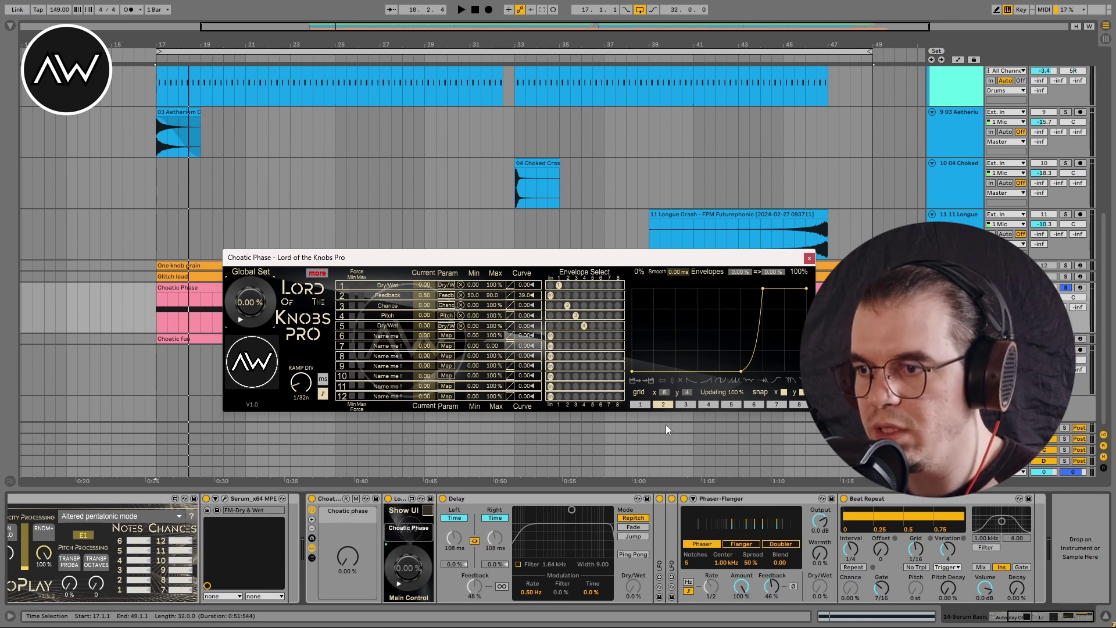
pyautogui.click(685, 405)
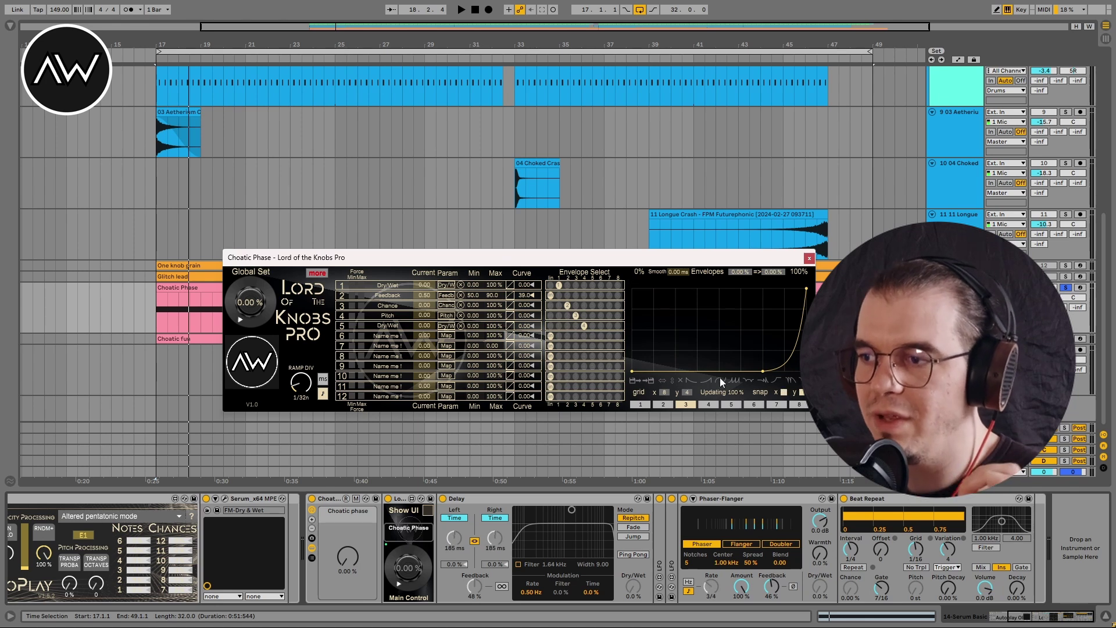
pyautogui.click(241, 311)
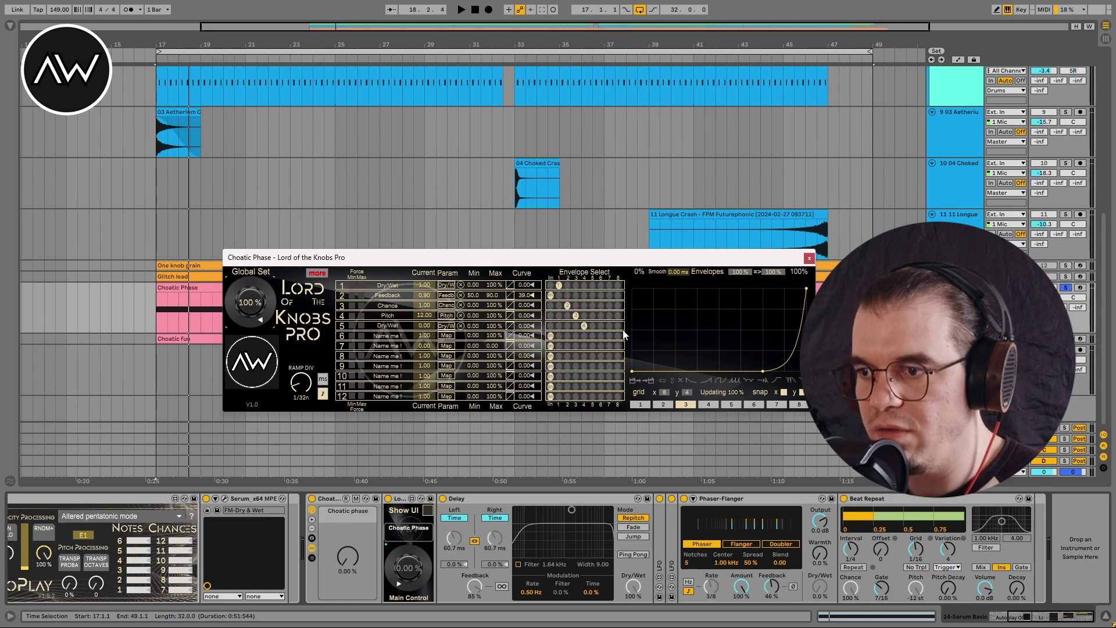
pyautogui.click(708, 404)
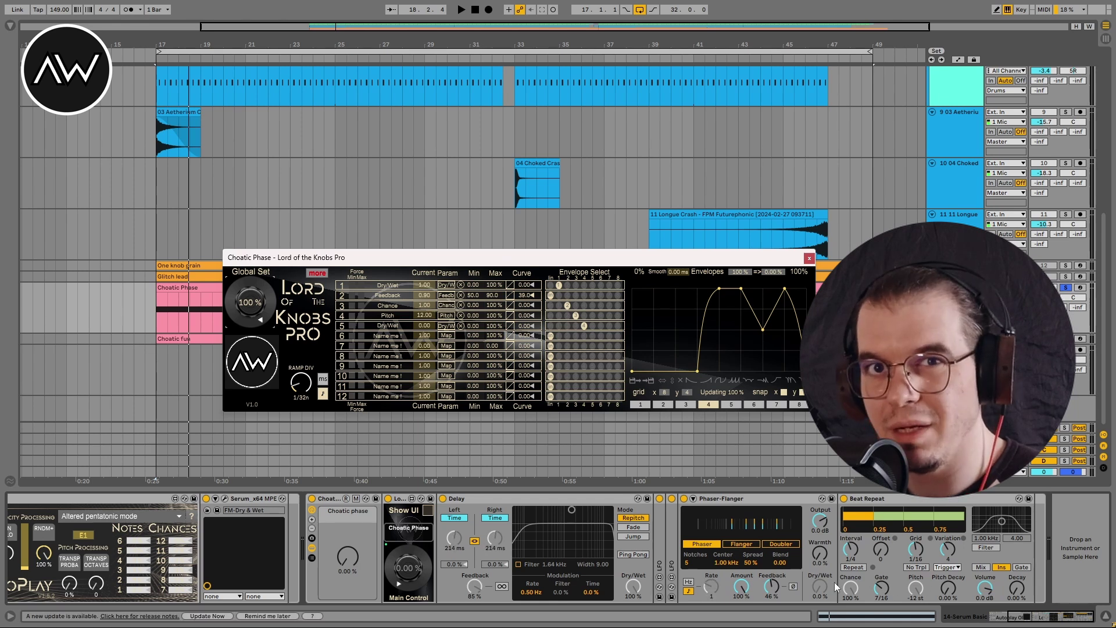
# Step: Reset Global Set to 0 % and start playback to audition the Choatic Phase knob
pyautogui.click(253, 300)
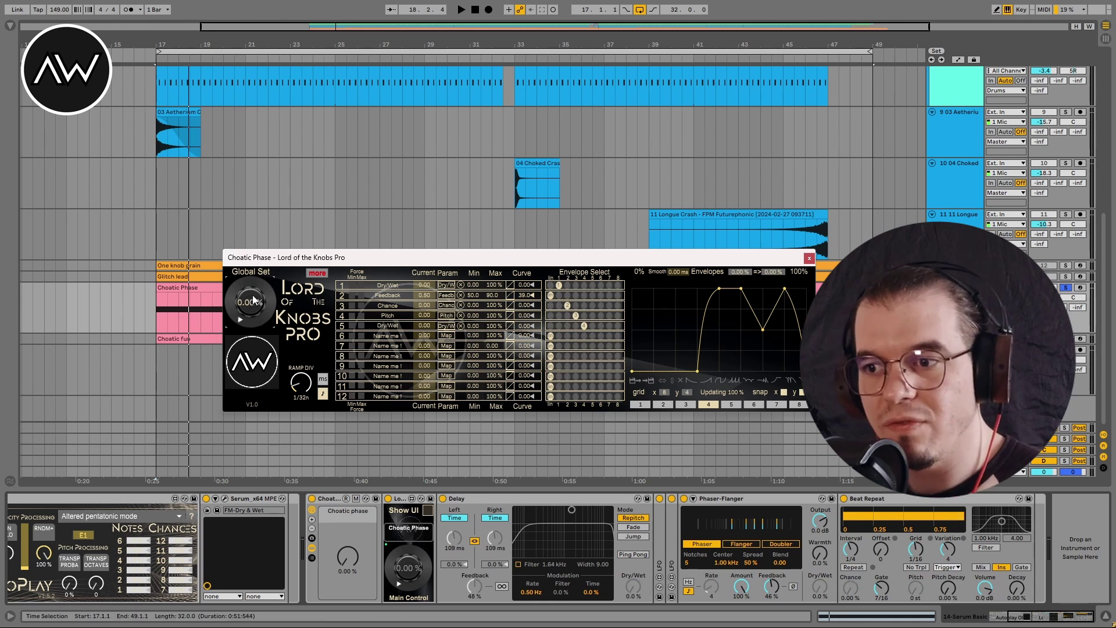
pyautogui.press('space')
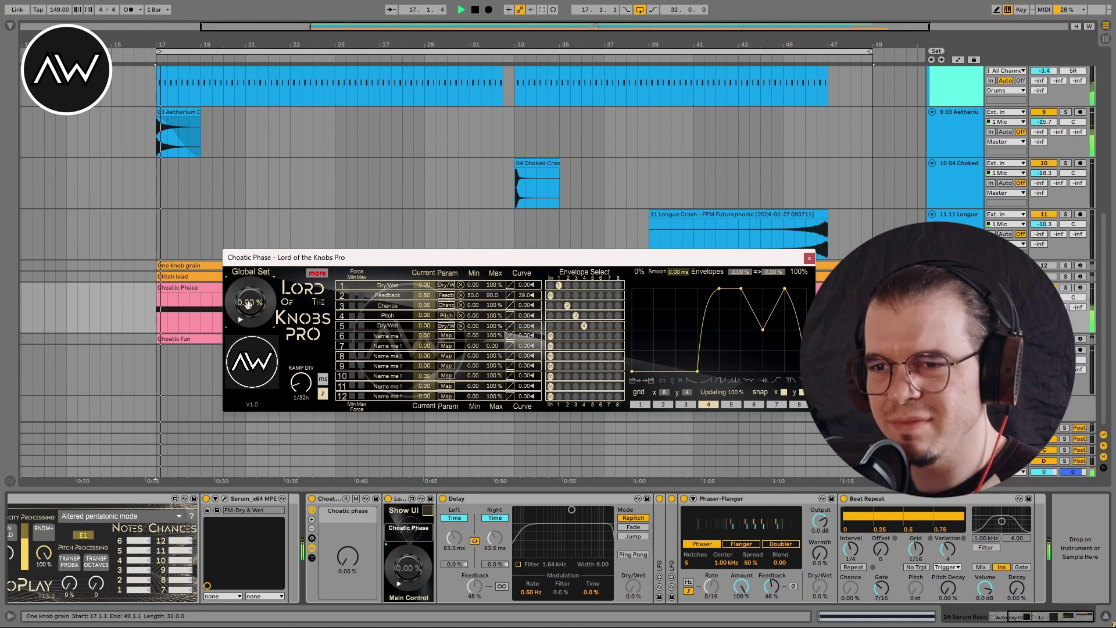